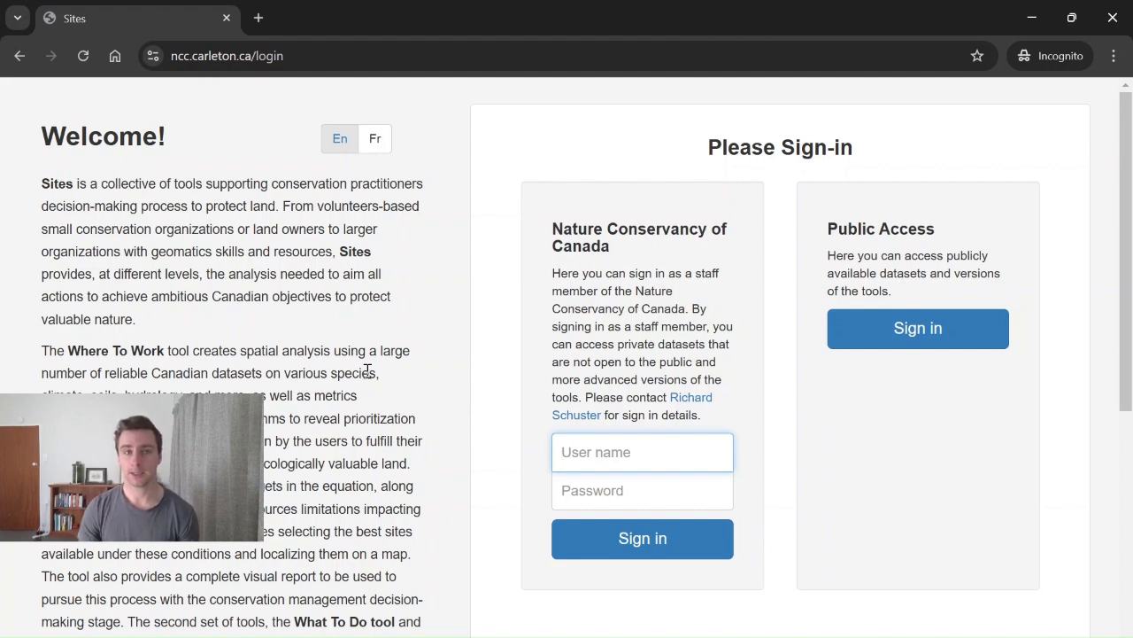
Step: Sign in through Public Access and launch Where To Work (advanced)
left_click(943, 343)
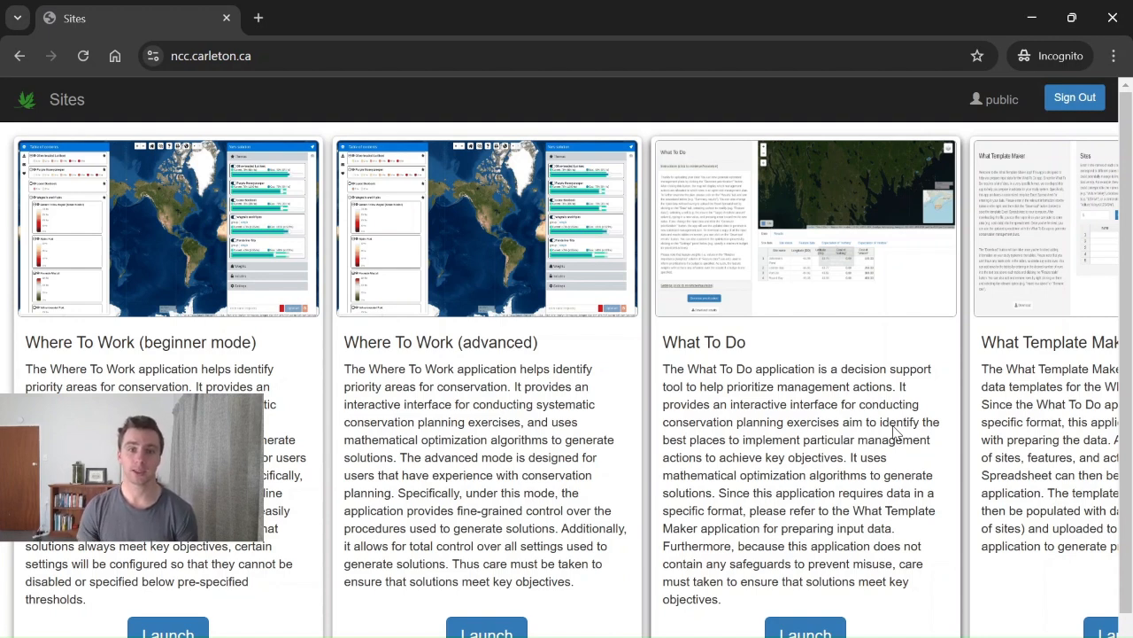
left_click(486, 631)
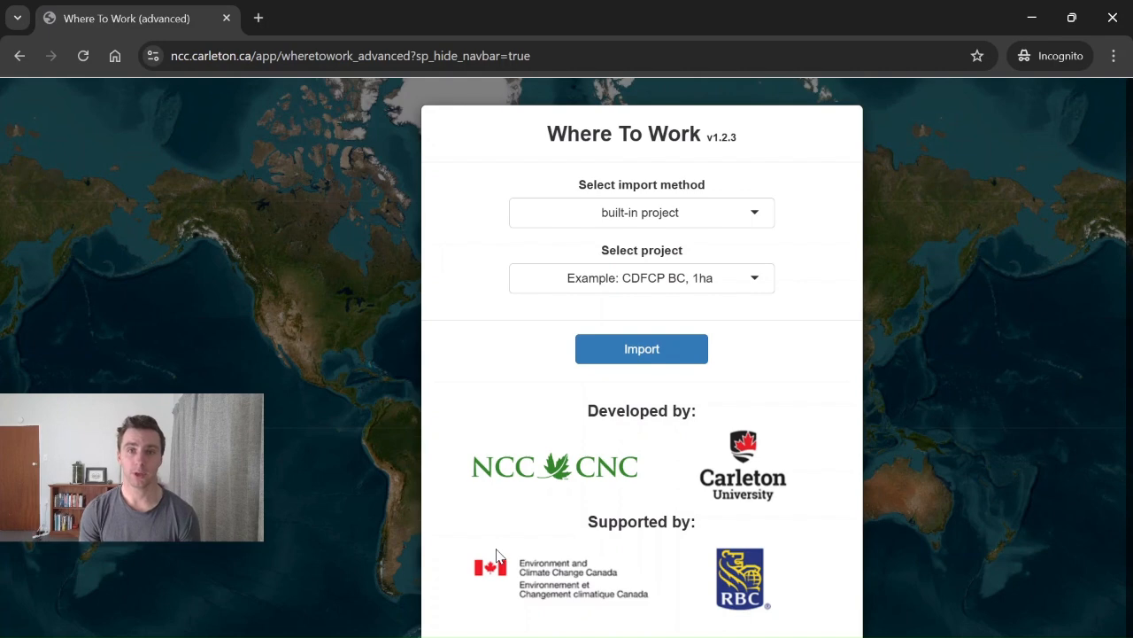
Step: Look through the list of available built-in projects without changing the selected one
left_click(692, 280)
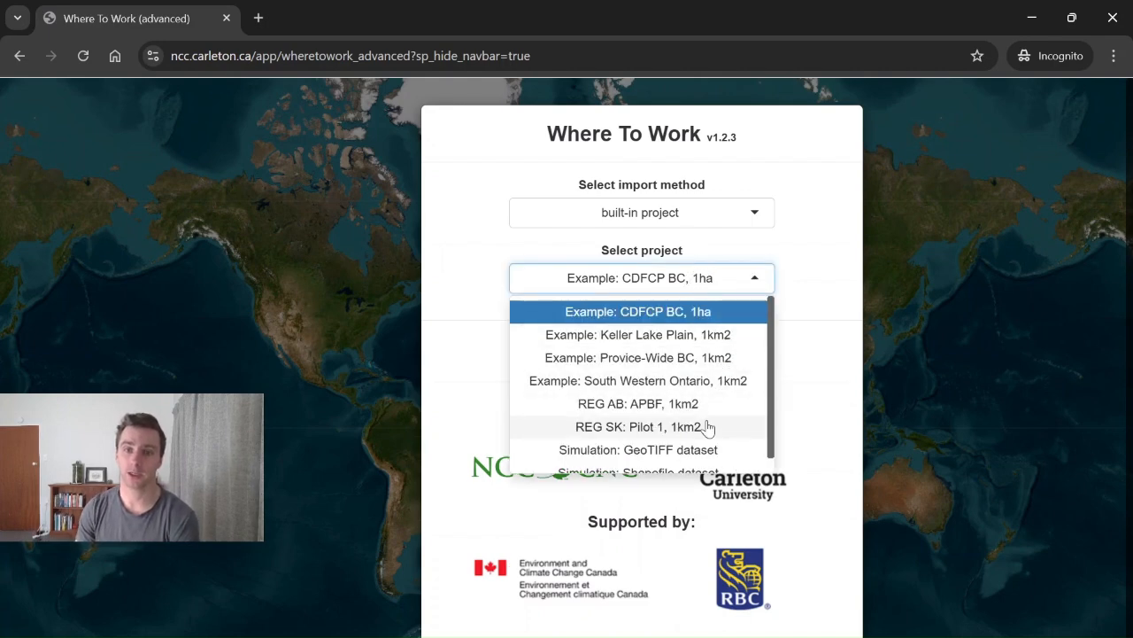
scroll(695, 440, "down", 1)
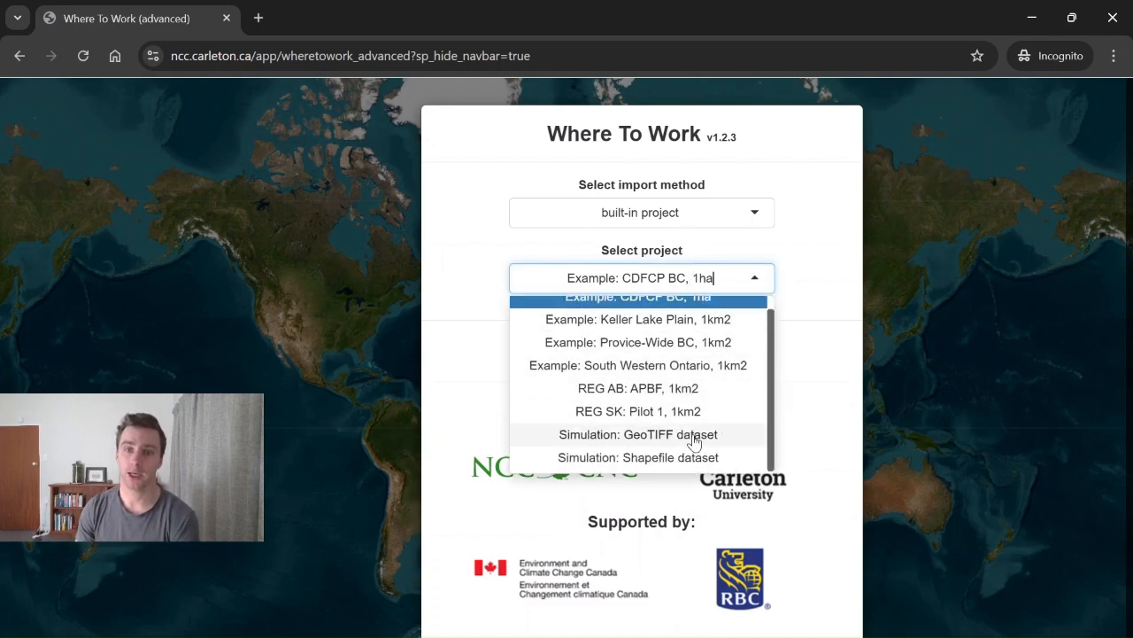
left_click(793, 354)
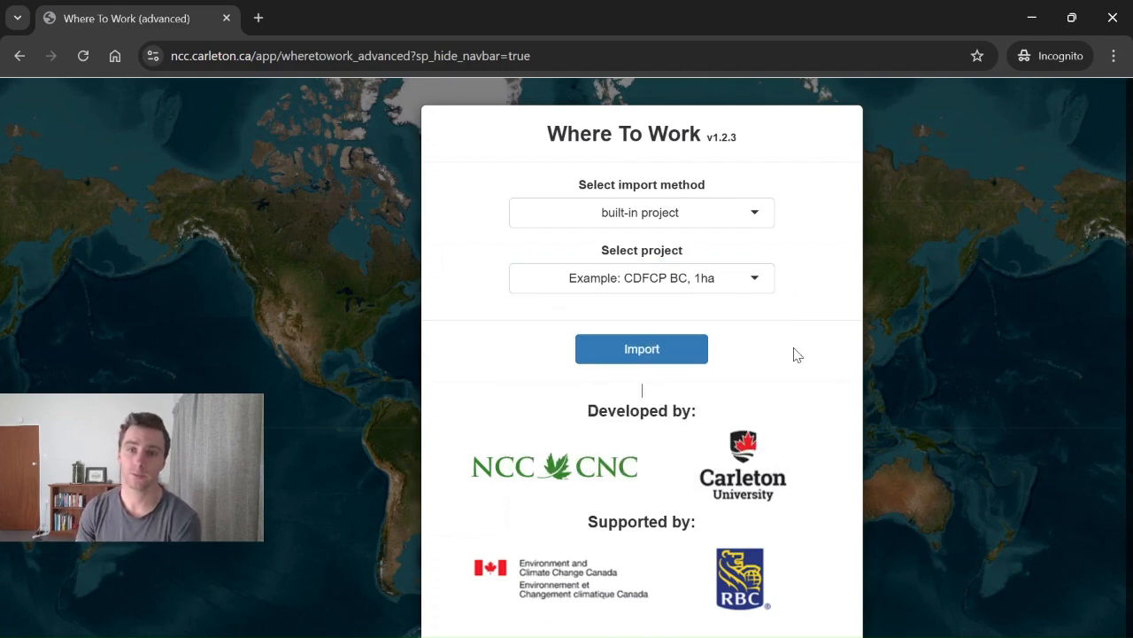
Step: Preview the upload project data and upload shapefile import methods, and return the import method to built-in project
left_click(761, 214)
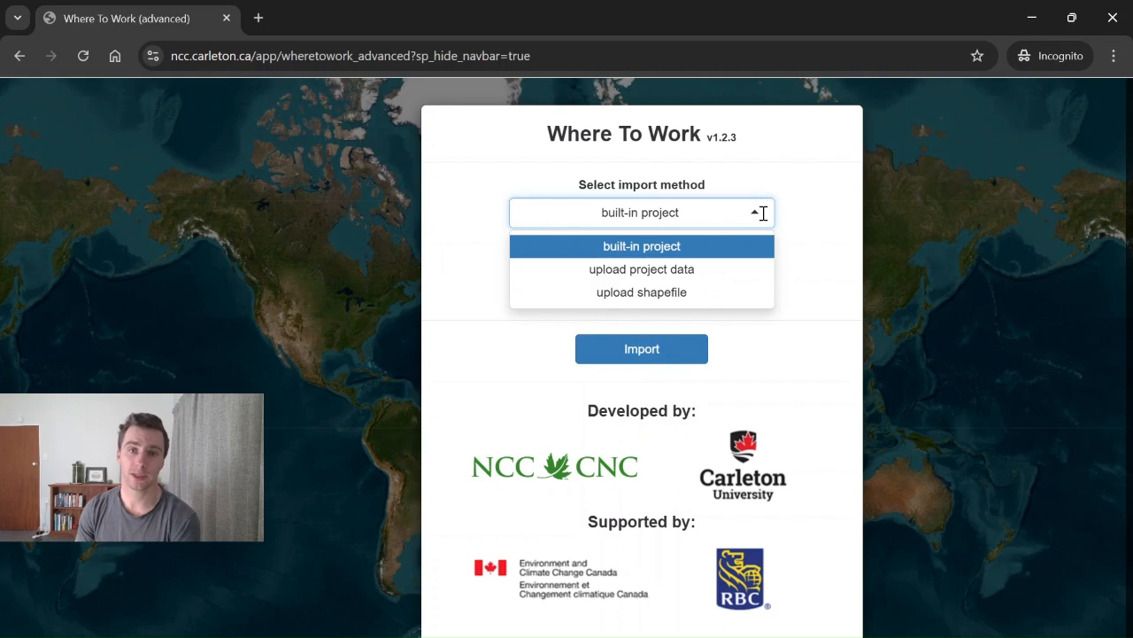
left_click(731, 278)
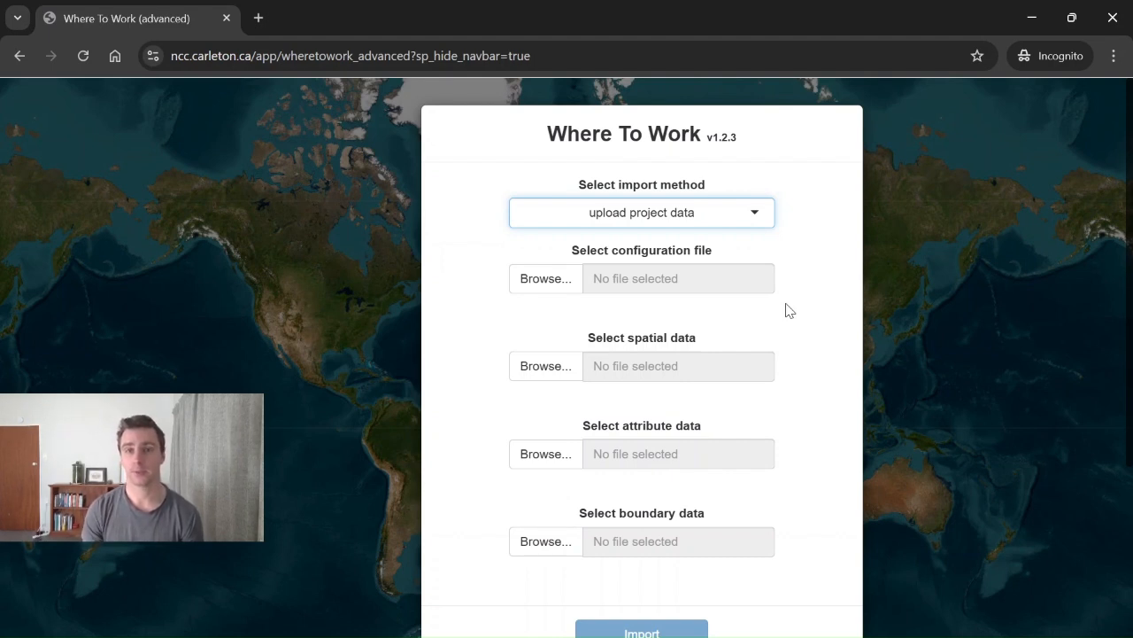
left_click(758, 218)
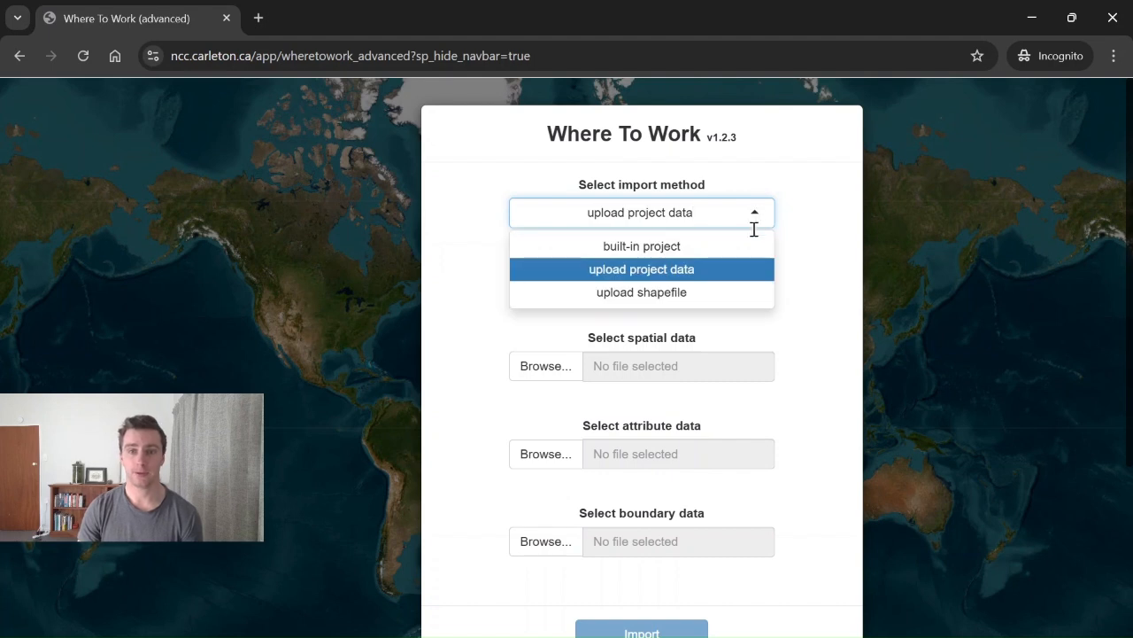
left_click(746, 293)
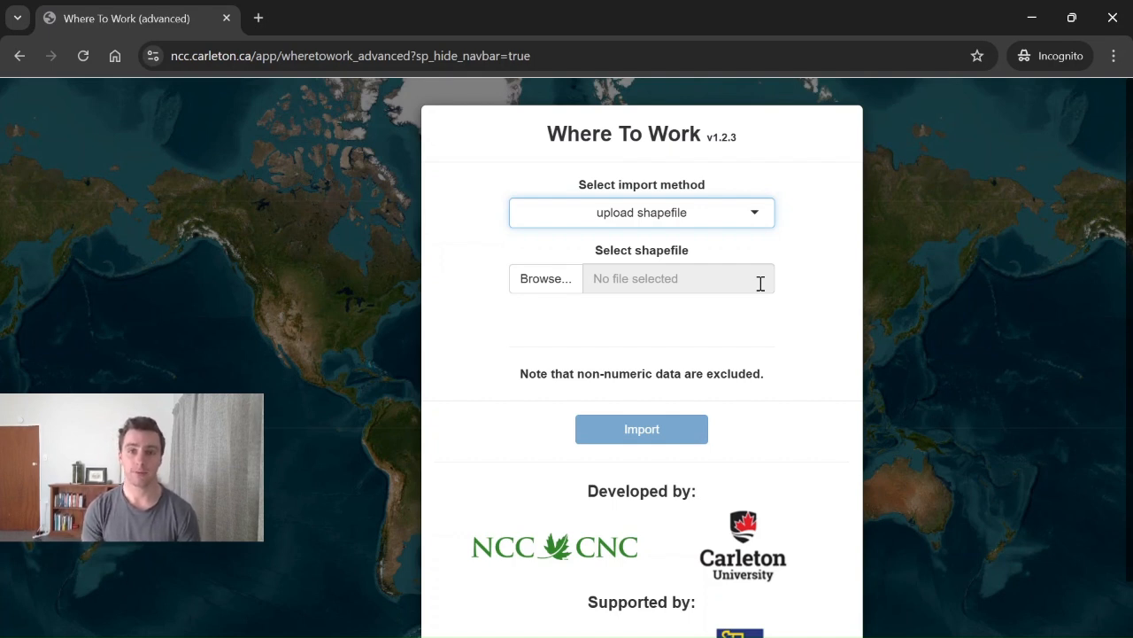
left_click(738, 222)
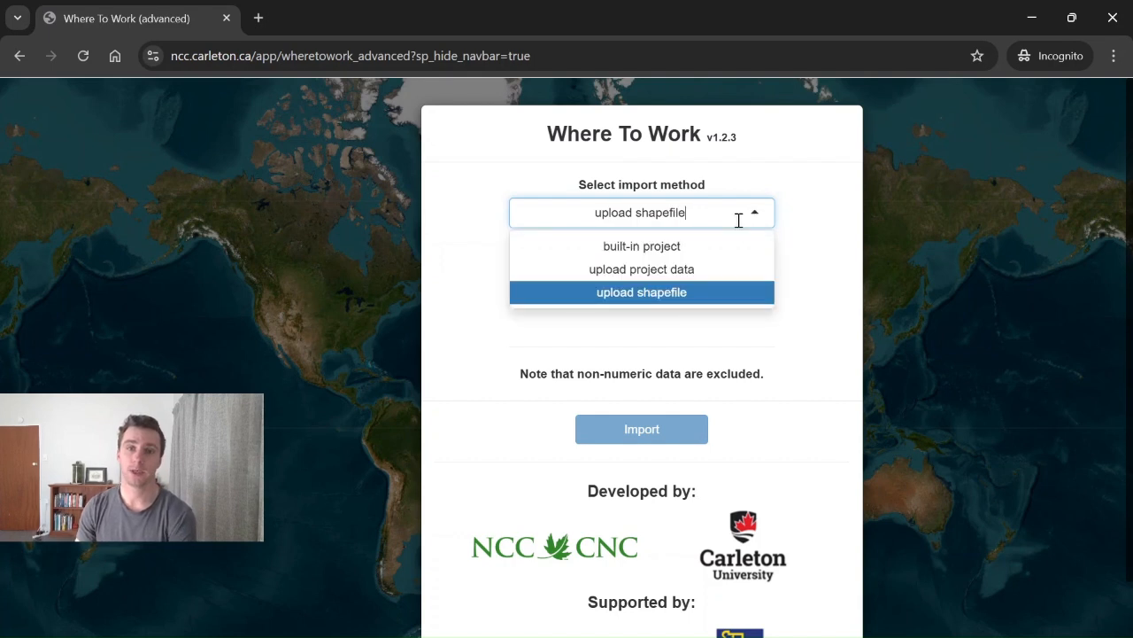
left_click(715, 250)
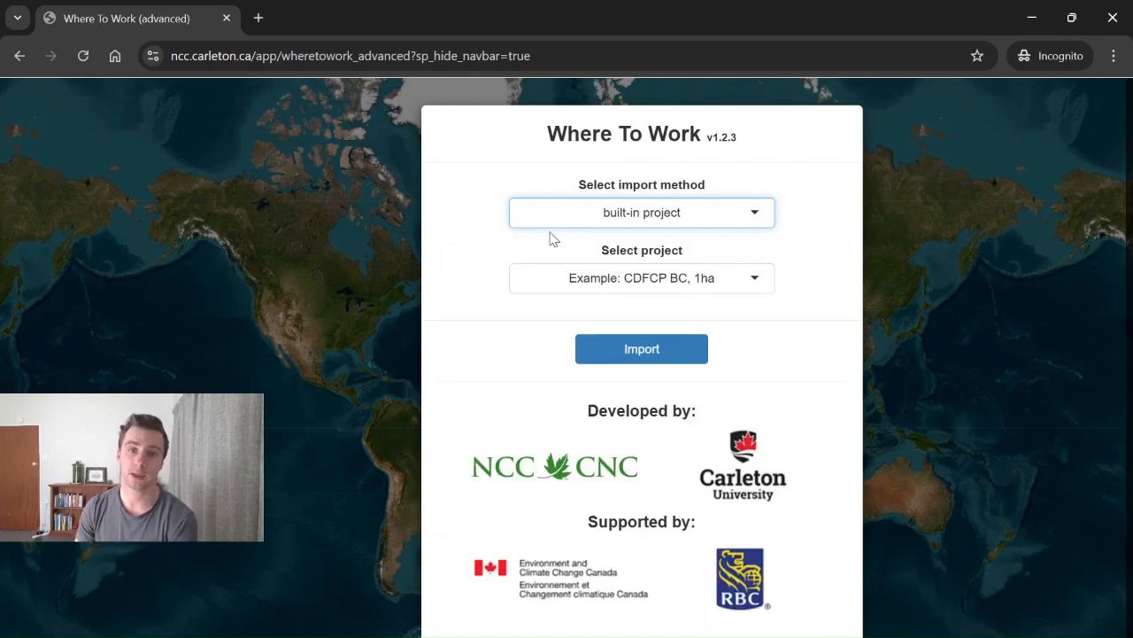
Step: Import the built-in project "Example: South Western Ontario, 1km2"
left_click(729, 280)
left_click(617, 379)
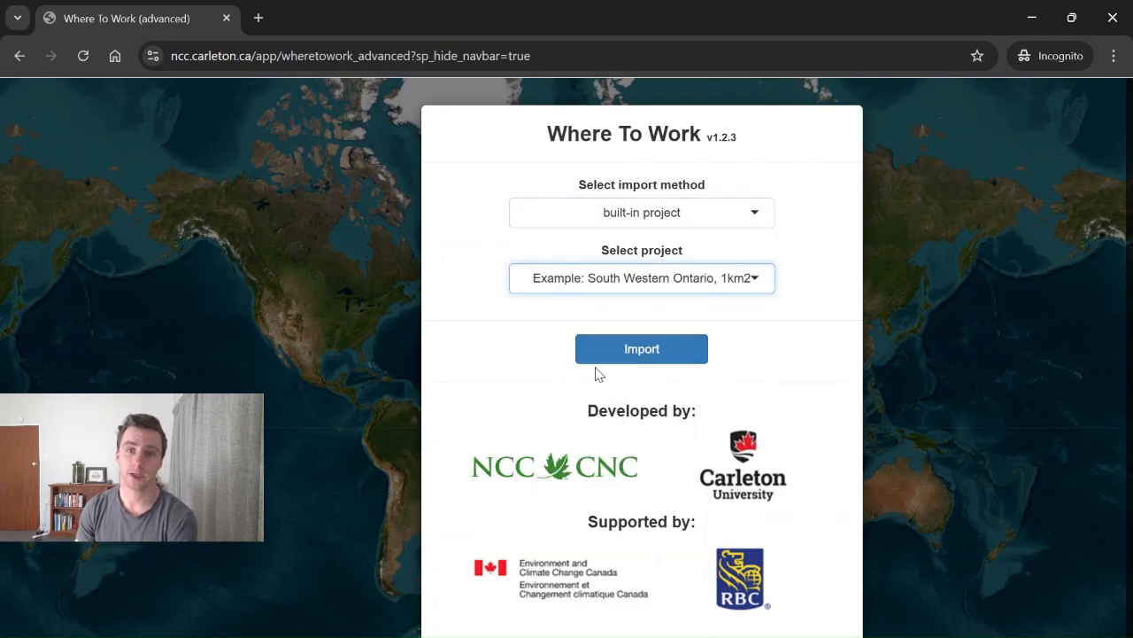
left_click(675, 365)
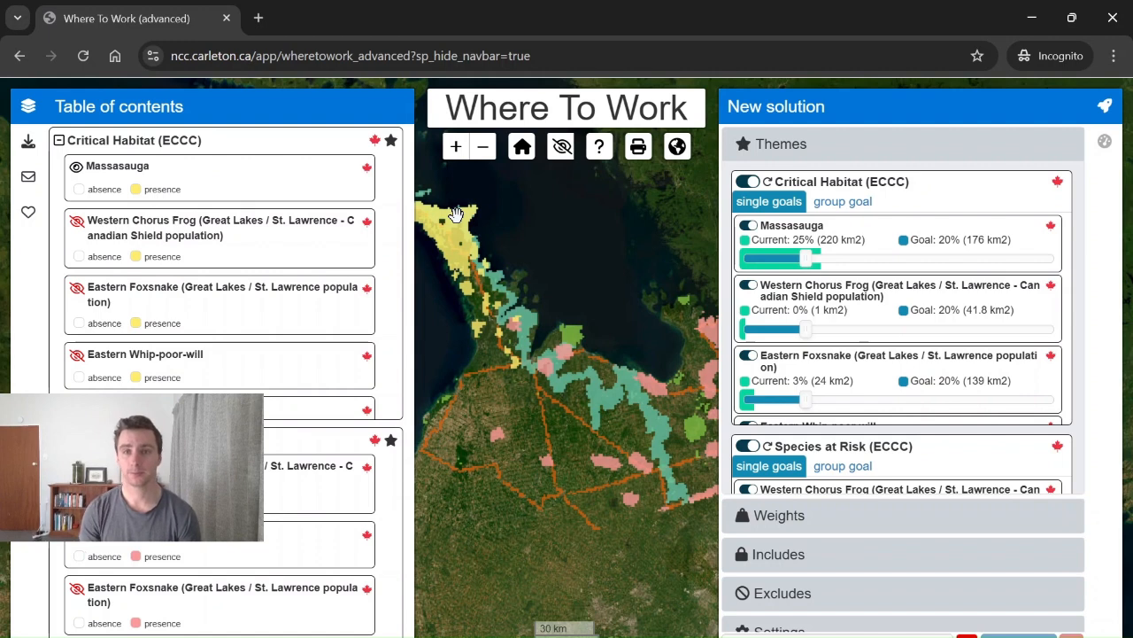
Step: Collapse the New solution sidebar and hide all layers on the map
left_click(1105, 105)
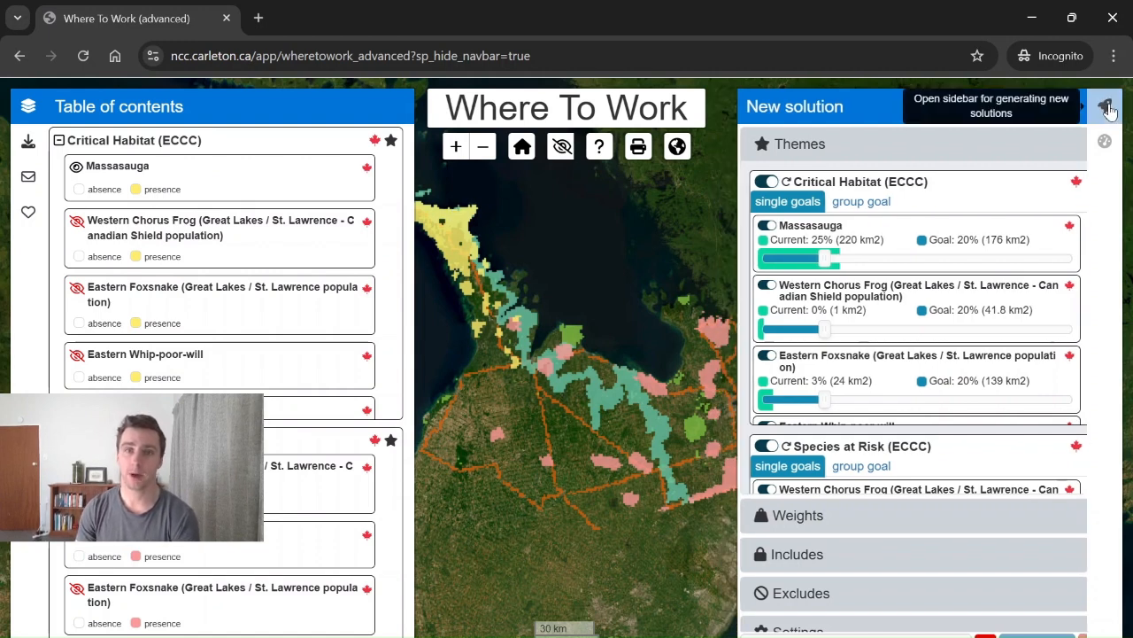
left_click_drag(590, 282, 748, 307)
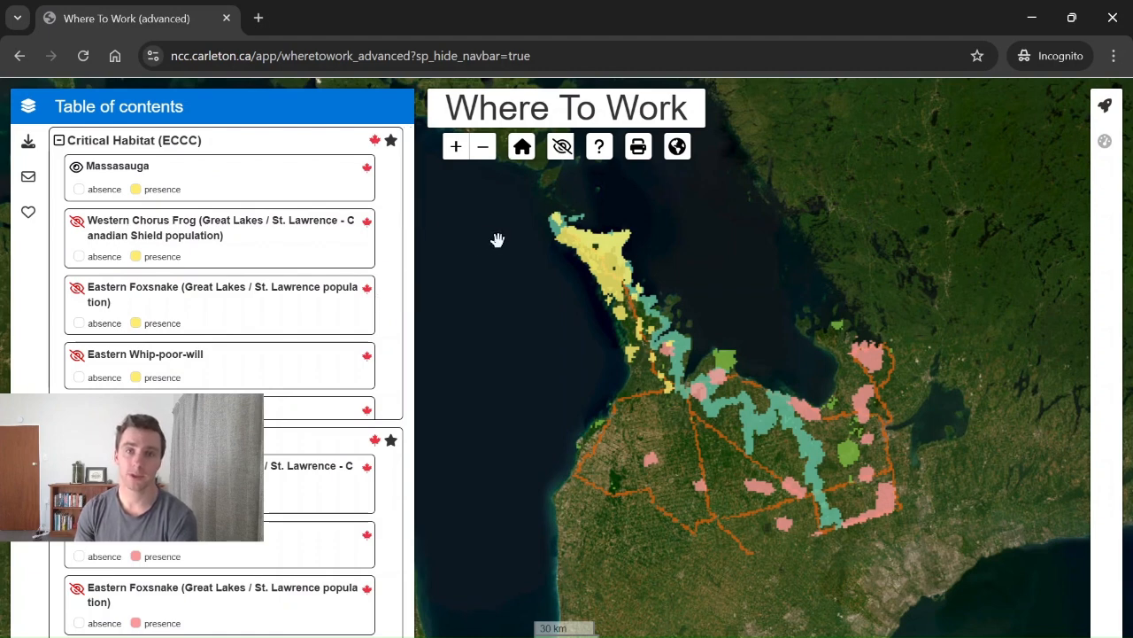
left_click(564, 165)
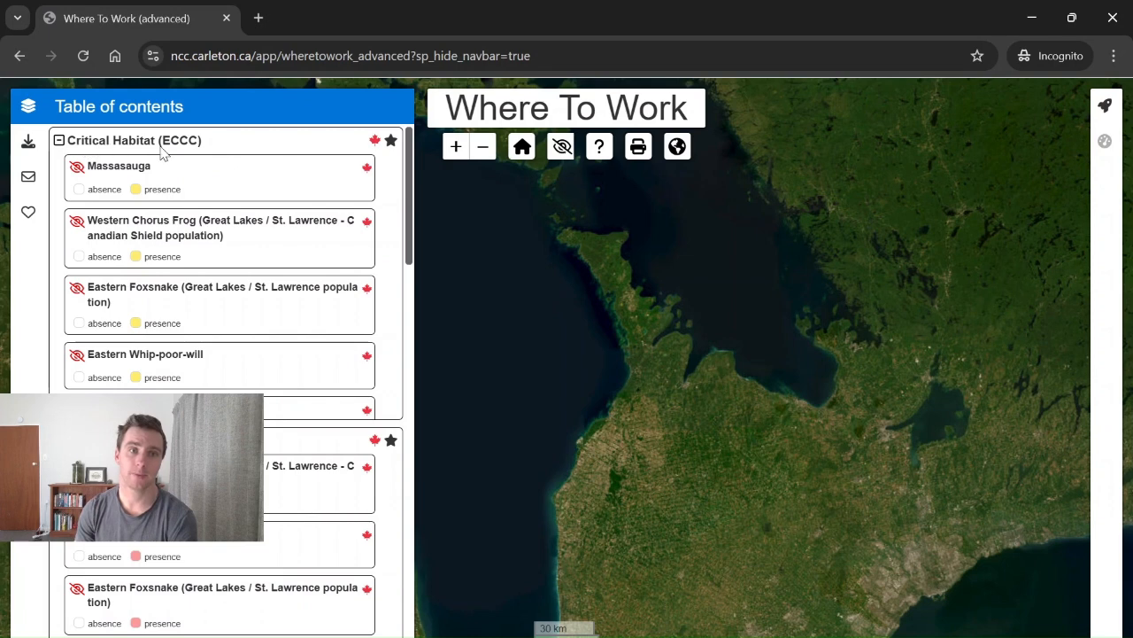
Step: Show the Eastern Foxsnake layer of Critical Habitat (ECCC) and inspect its extent on the map
mouse_move(390, 152)
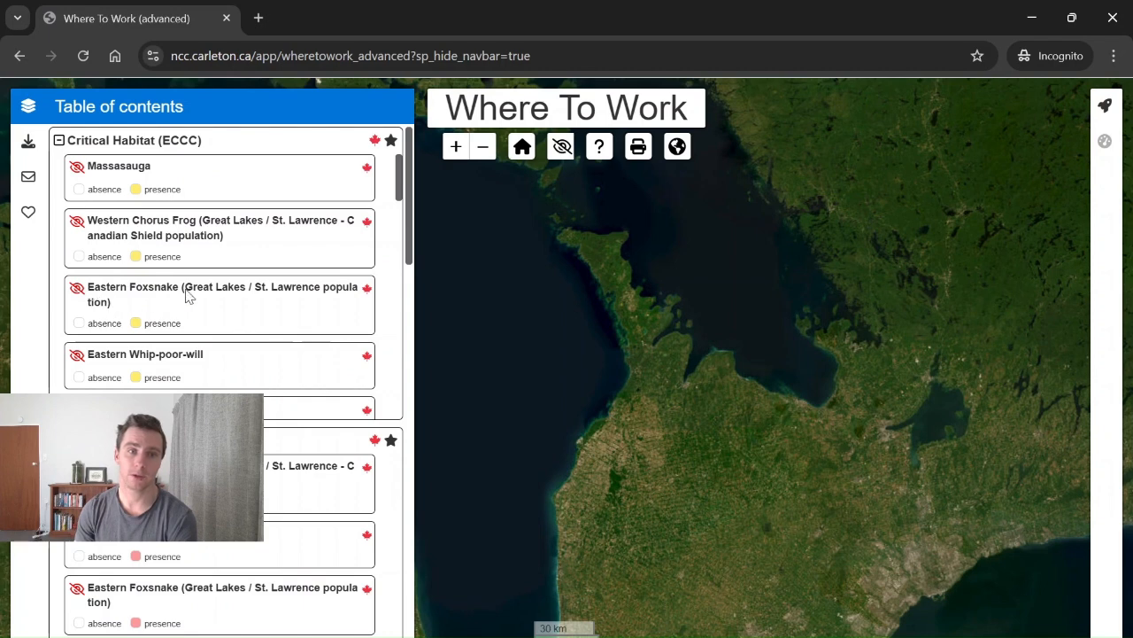
left_click(77, 289)
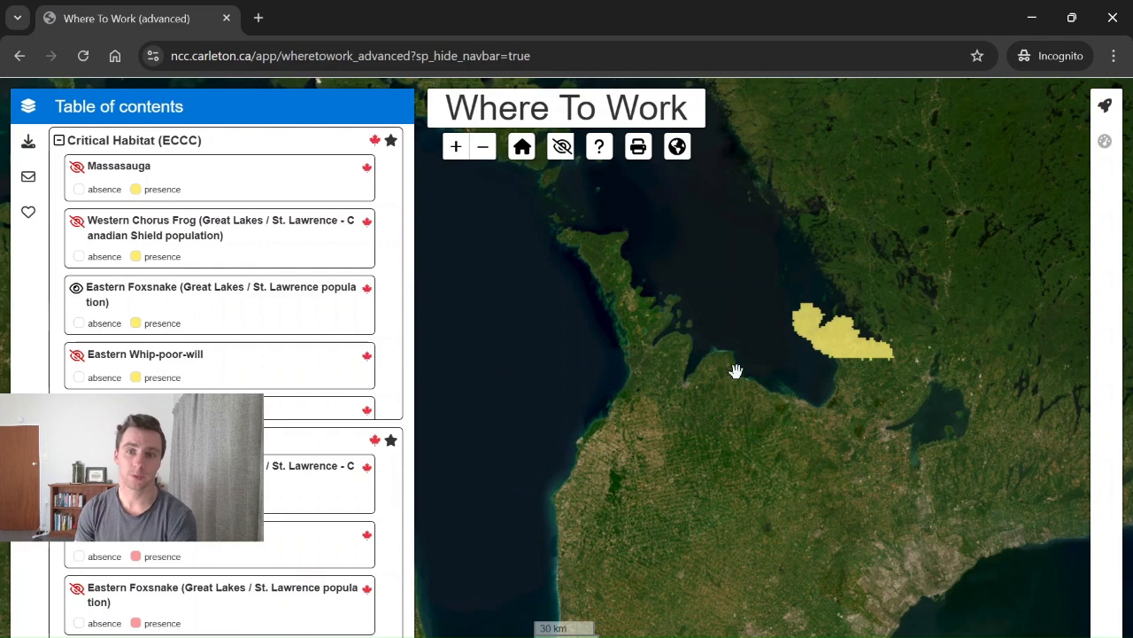
left_click_drag(734, 372, 667, 412)
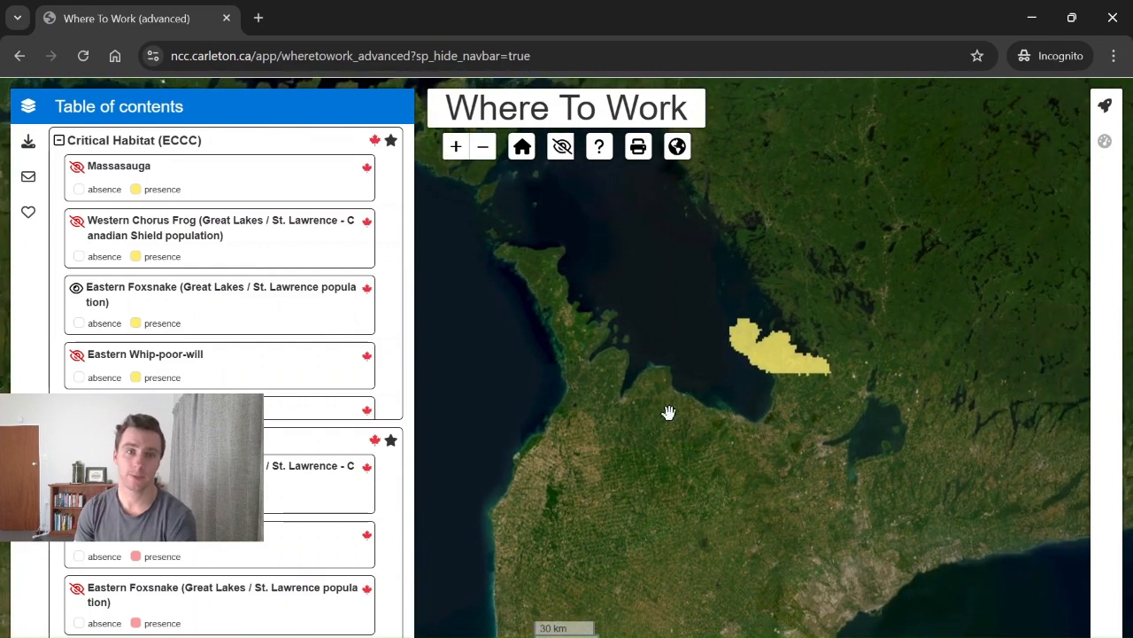
mouse_move(107, 329)
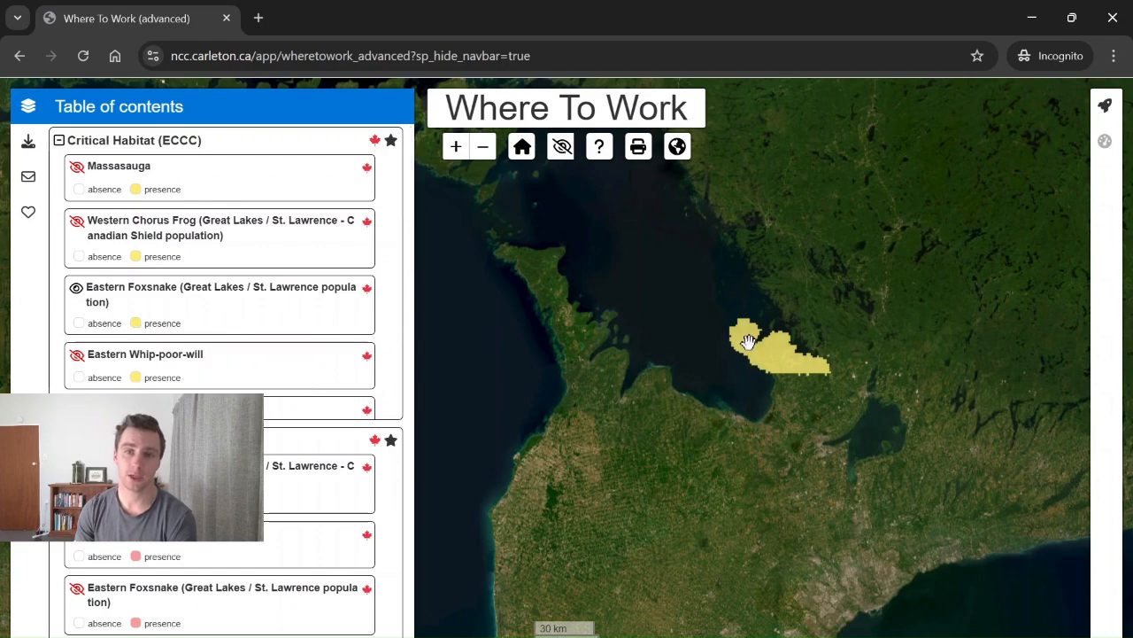
scroll(766, 363, "up", 2)
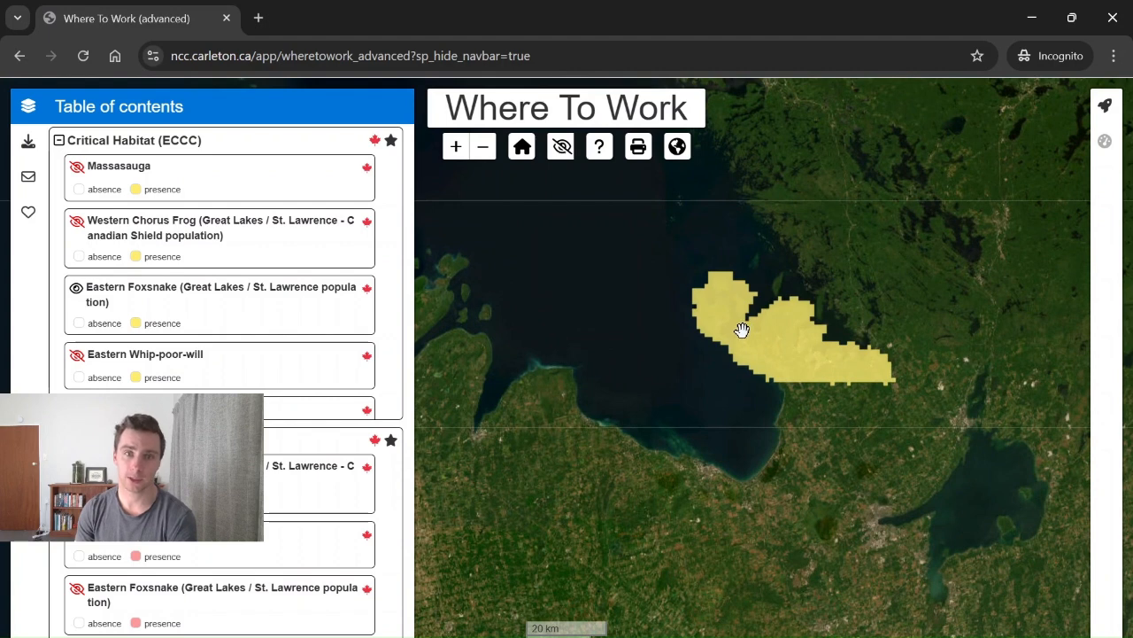
mouse_move(373, 139)
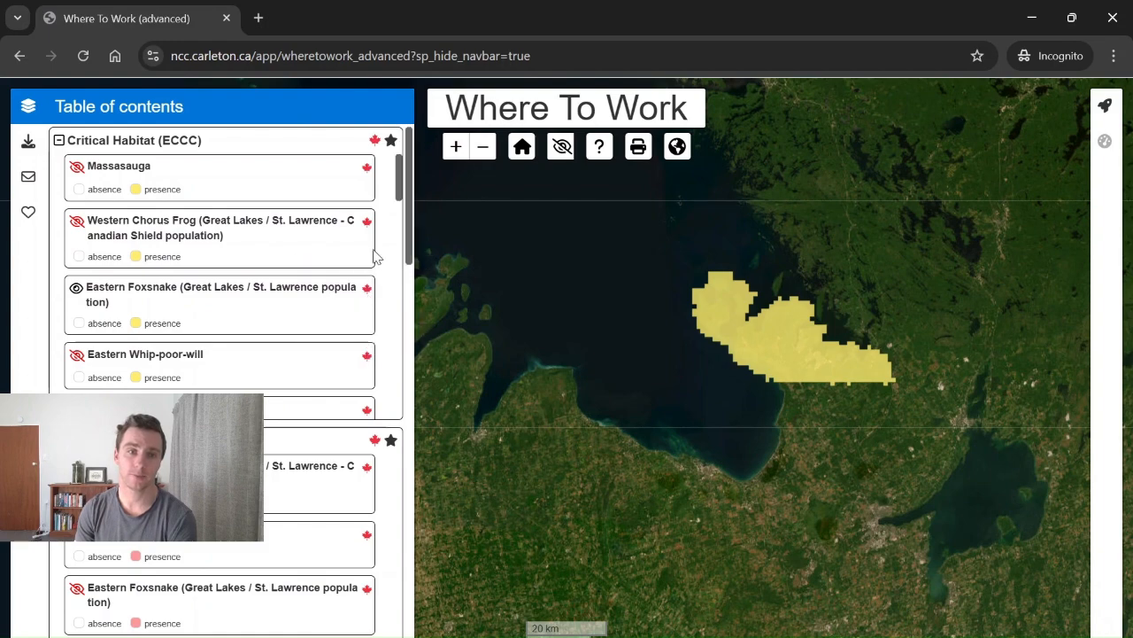
Step: Collapse the Critical Habitat (ECCC) legend and show the Forest layer of Land Cover, inspecting it up close on the map
left_click(59, 142)
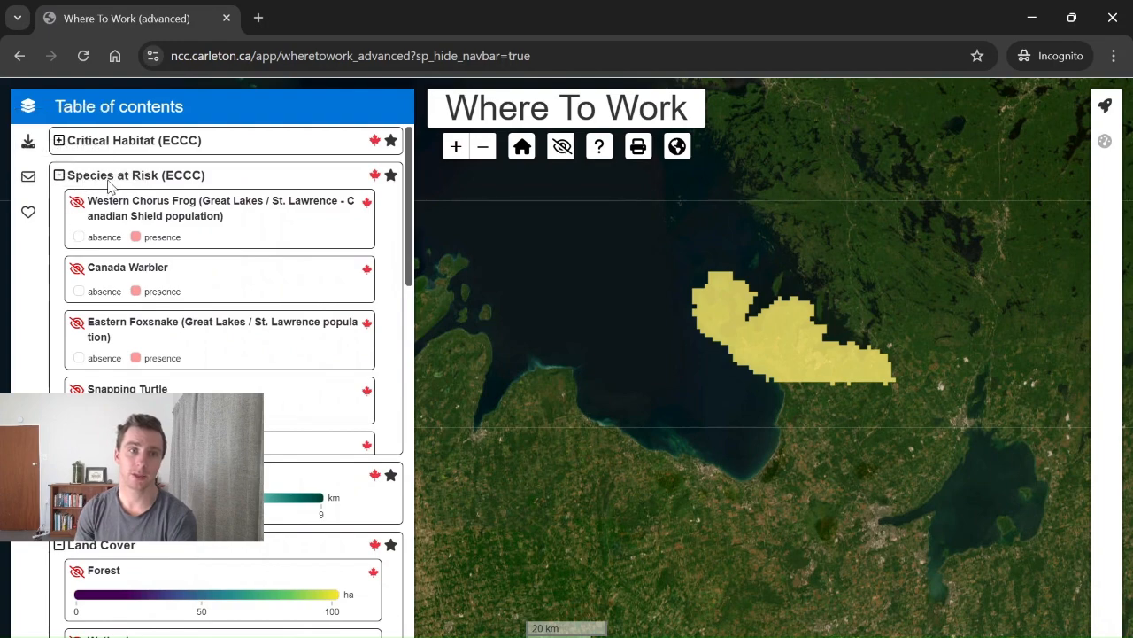
scroll(218, 367, "down", 2)
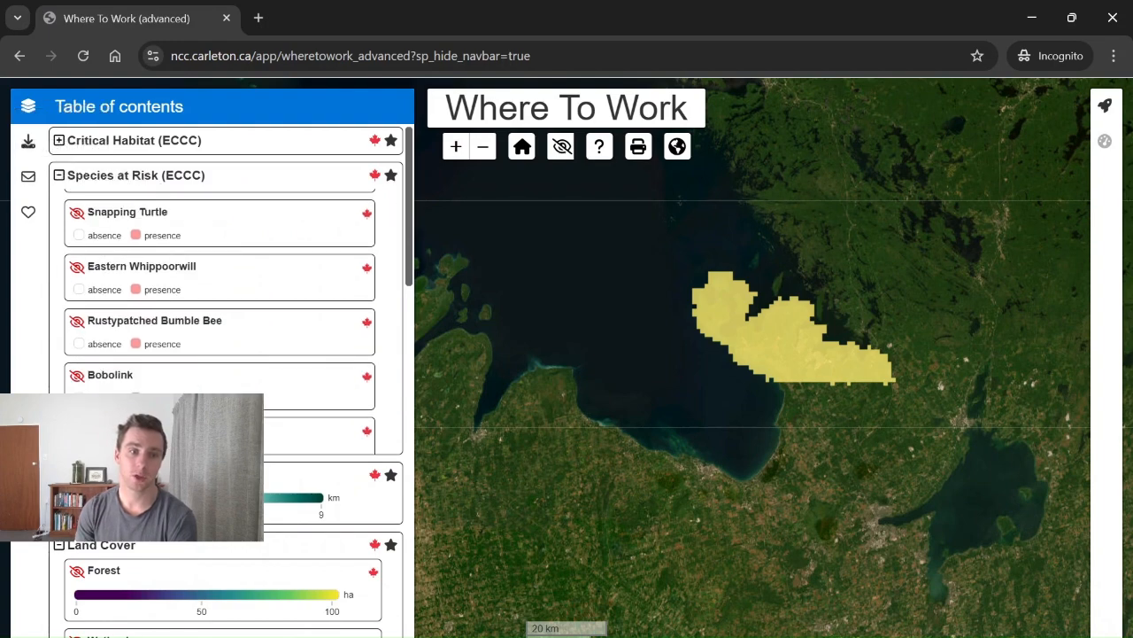
scroll(225, 372, "down", 1)
scroll(226, 372, "down", 1)
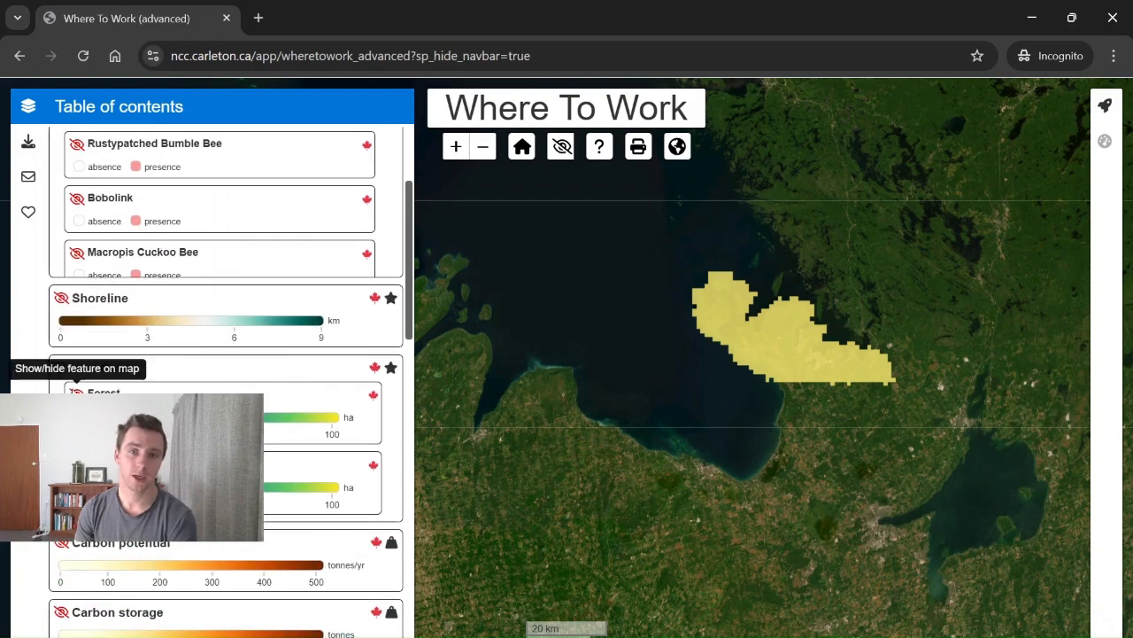
left_click_drag(552, 436, 572, 357)
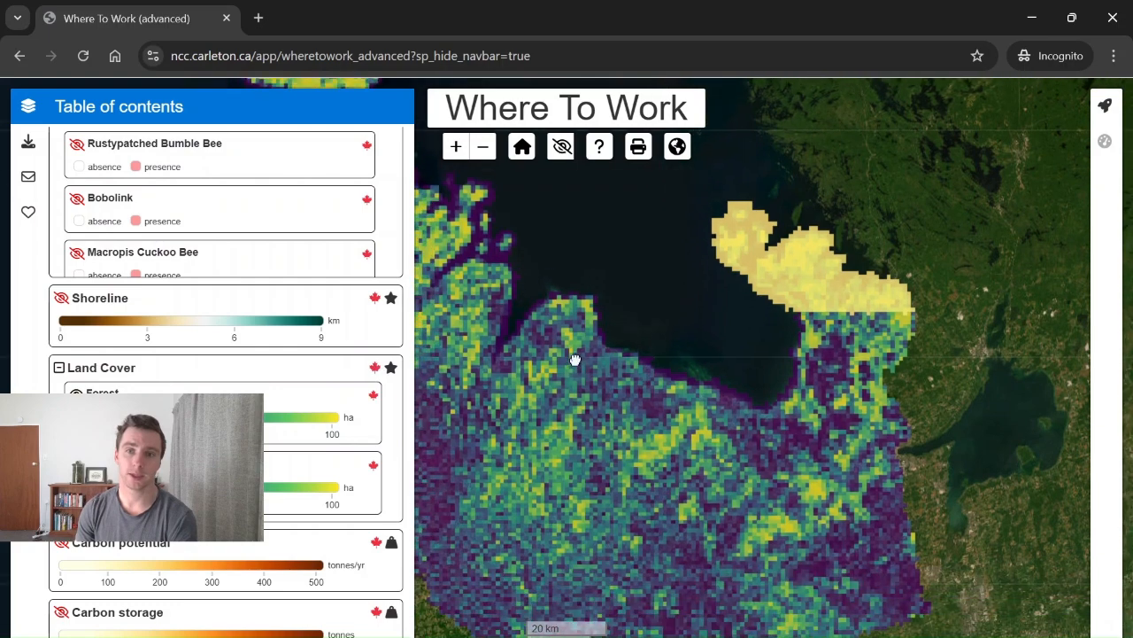
left_click_drag(727, 329, 554, 412)
scroll(641, 391, "up", 1)
scroll(701, 410, "up", 1)
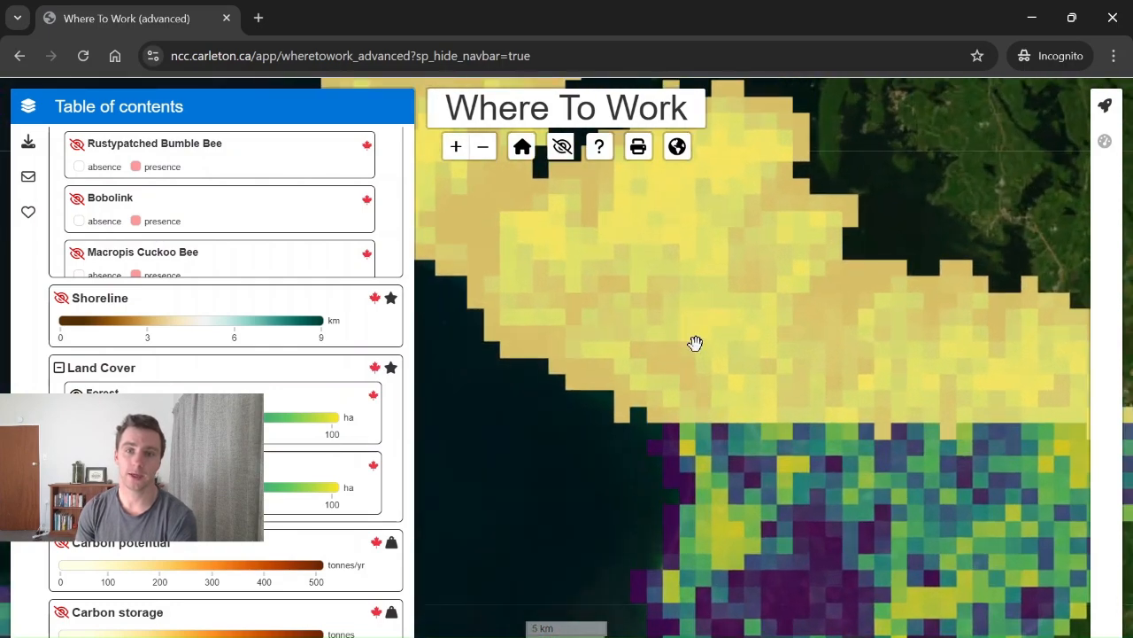
left_click_drag(696, 345, 565, 404)
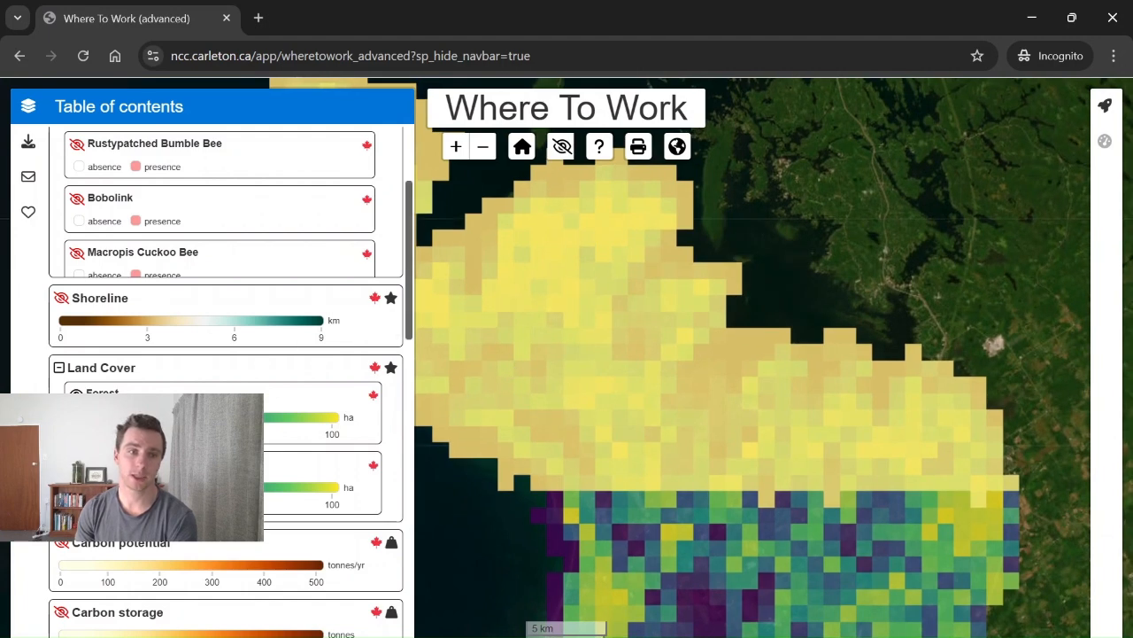
Step: Expand the Critical Habitat (ECCC) legend and compare the Eastern Foxsnake layer with the Forest layer on the map
scroll(328, 346, "up", 2)
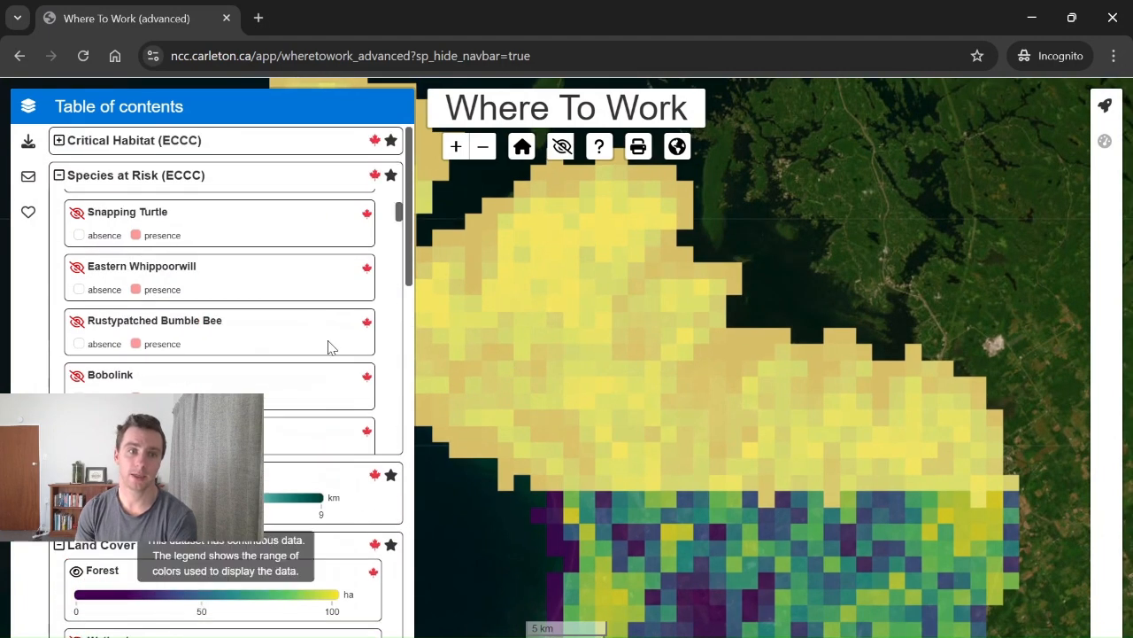
scroll(251, 304, "up", 2)
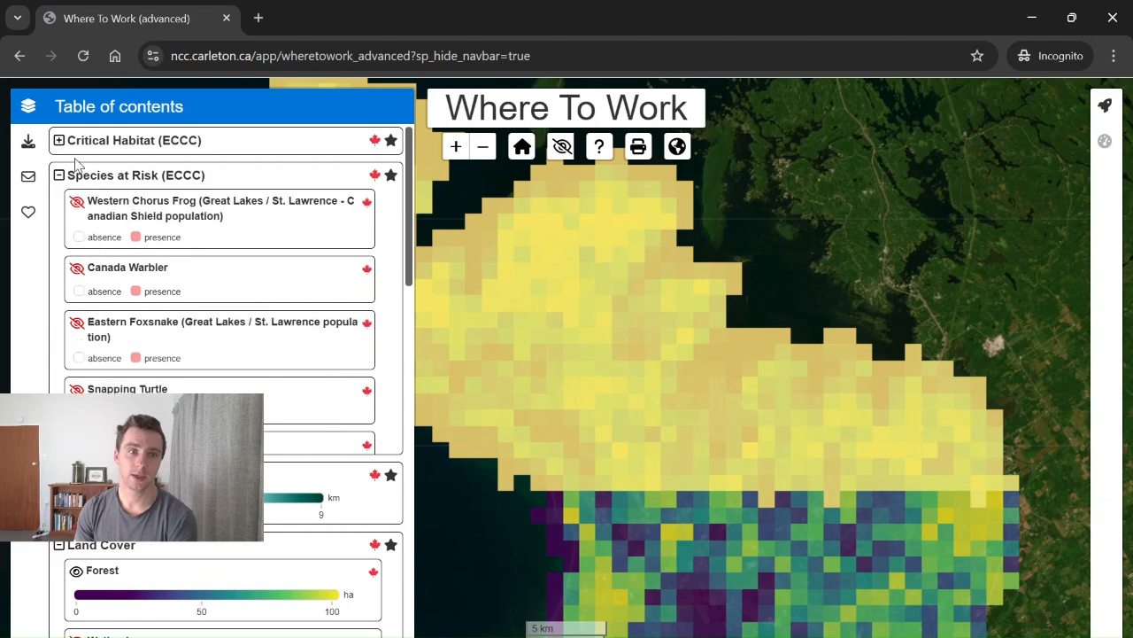
left_click(58, 140)
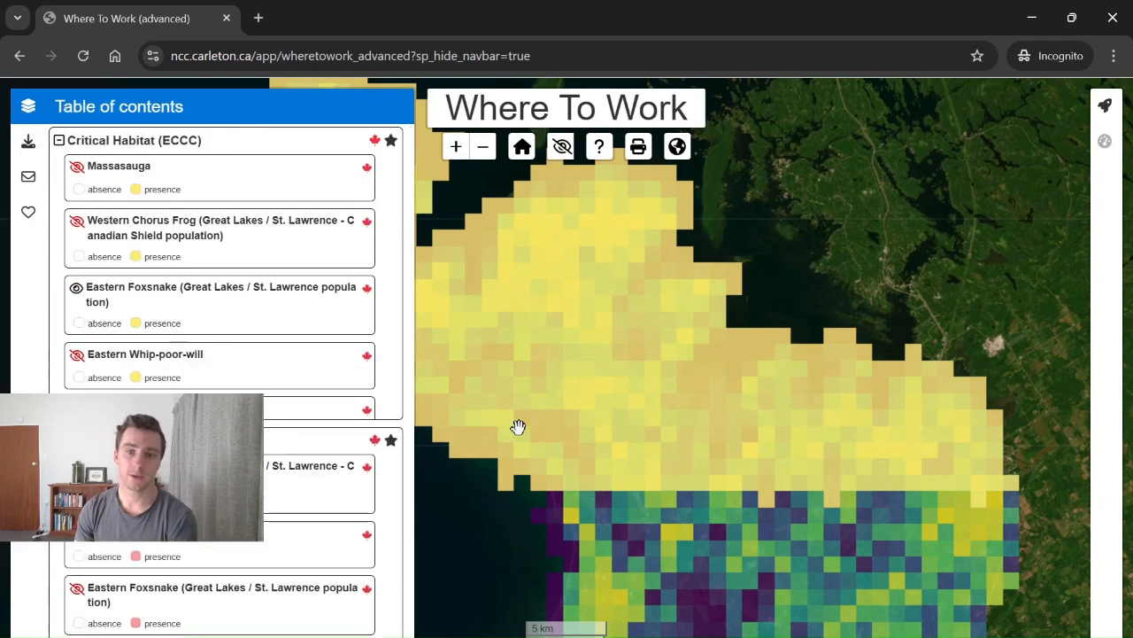
left_click_drag(661, 460, 546, 374)
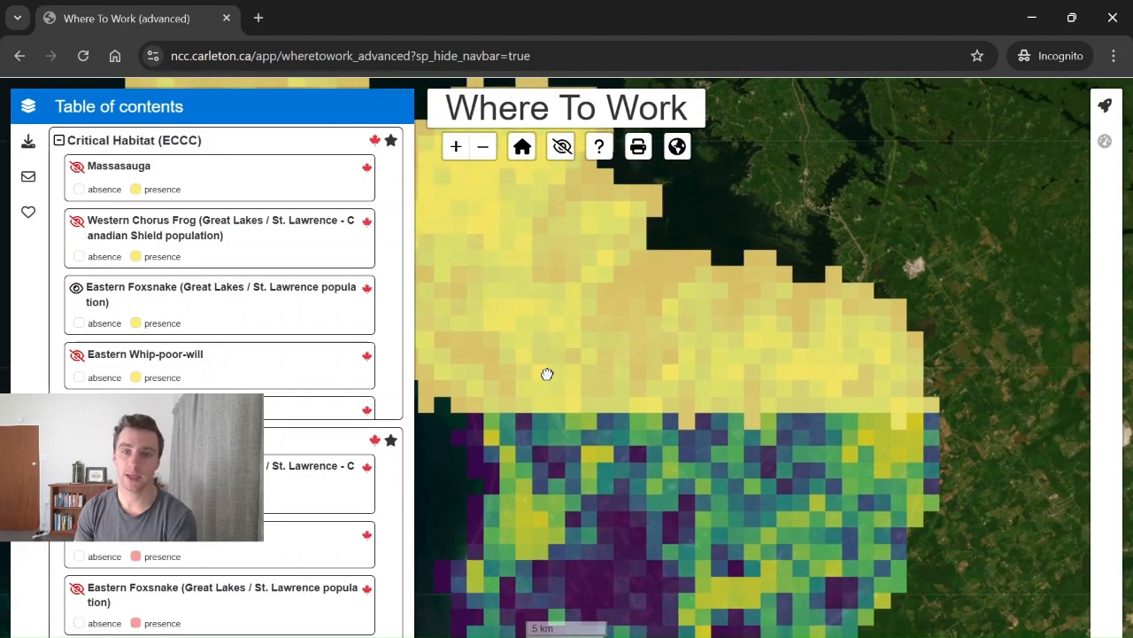
Step: Collapse the Land Cover and Critical Habitat (ECCC) legends in the table of contents
scroll(279, 451, "down", 5)
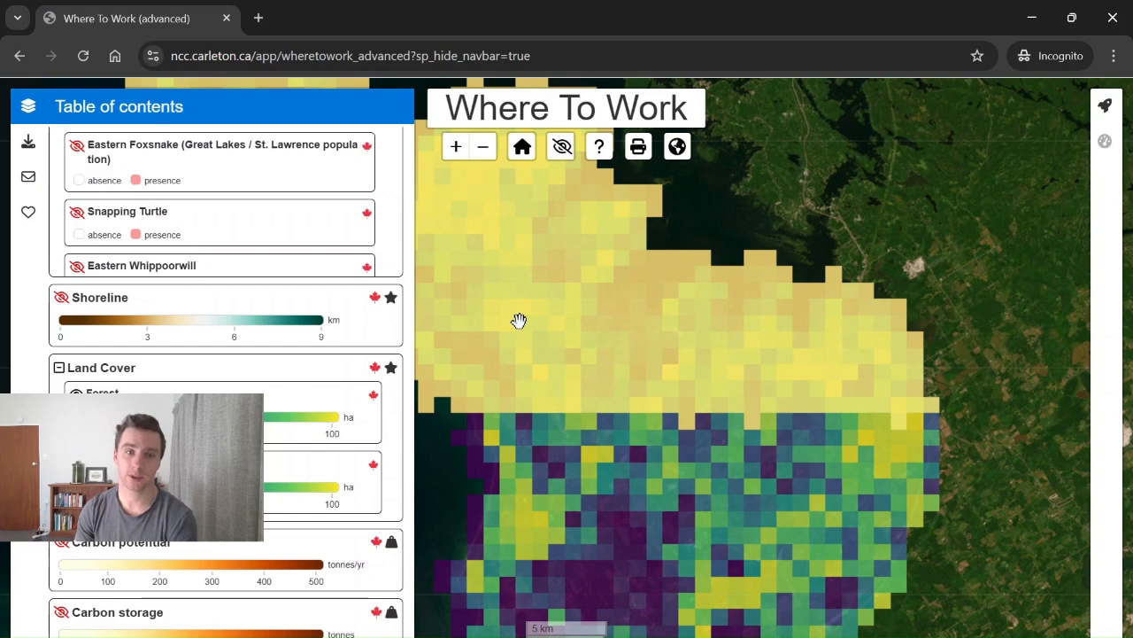
left_click(60, 367)
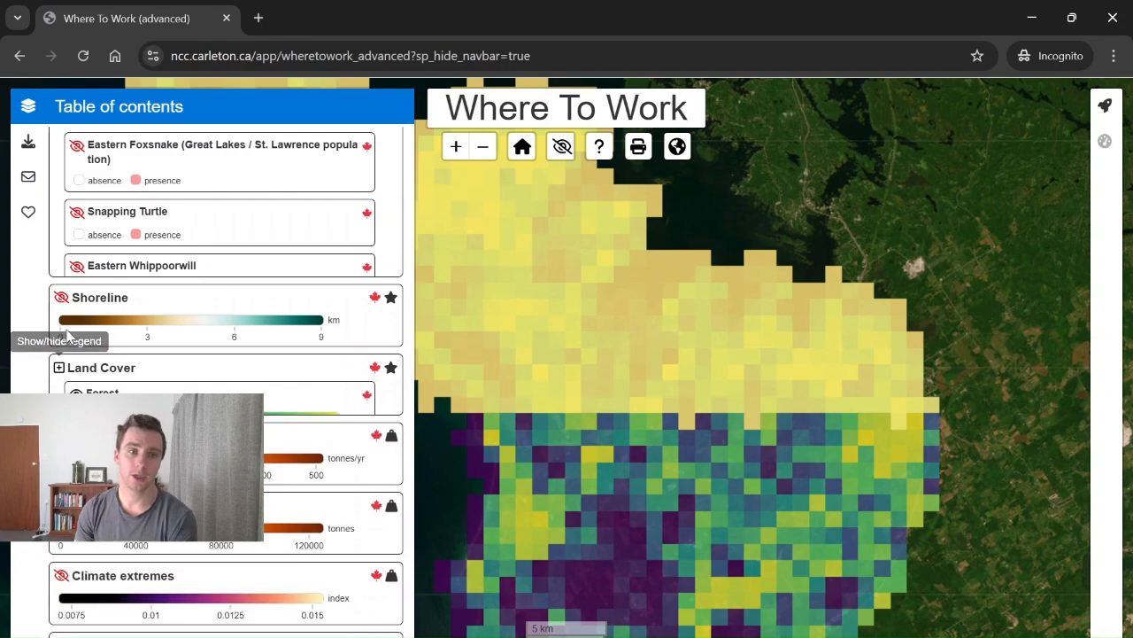
scroll(74, 253, "up", 5)
left_click(58, 140)
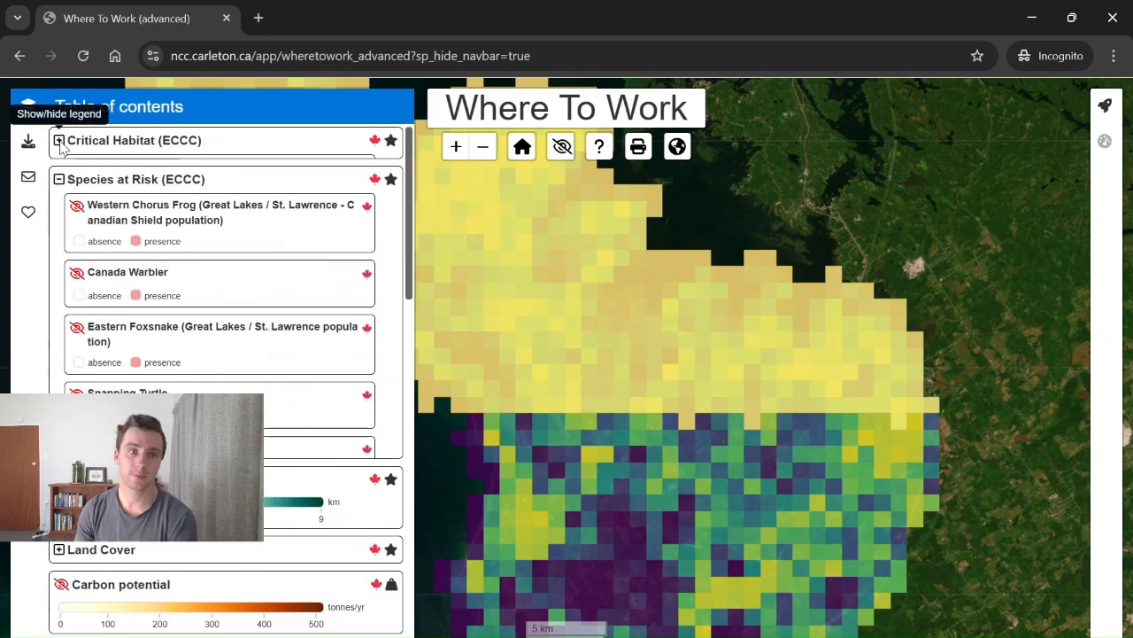
Step: Collapse the Species at Risk (ECCC) legend and hide all data layers on the map
left_click(59, 176)
scroll(204, 328, "down", 2)
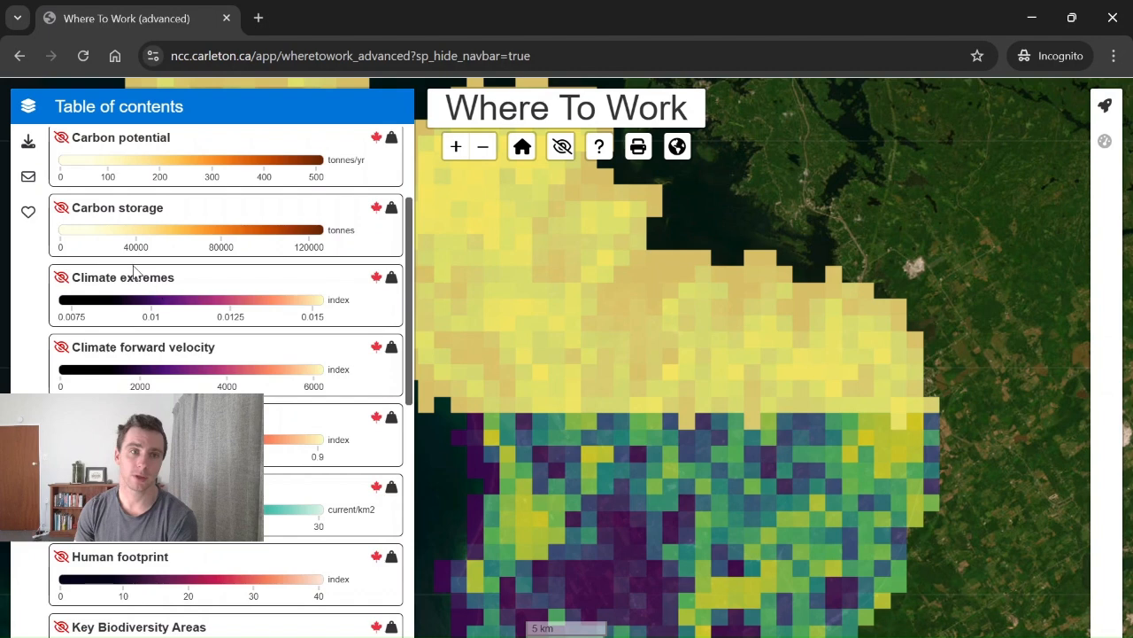
scroll(135, 270, "up", 1)
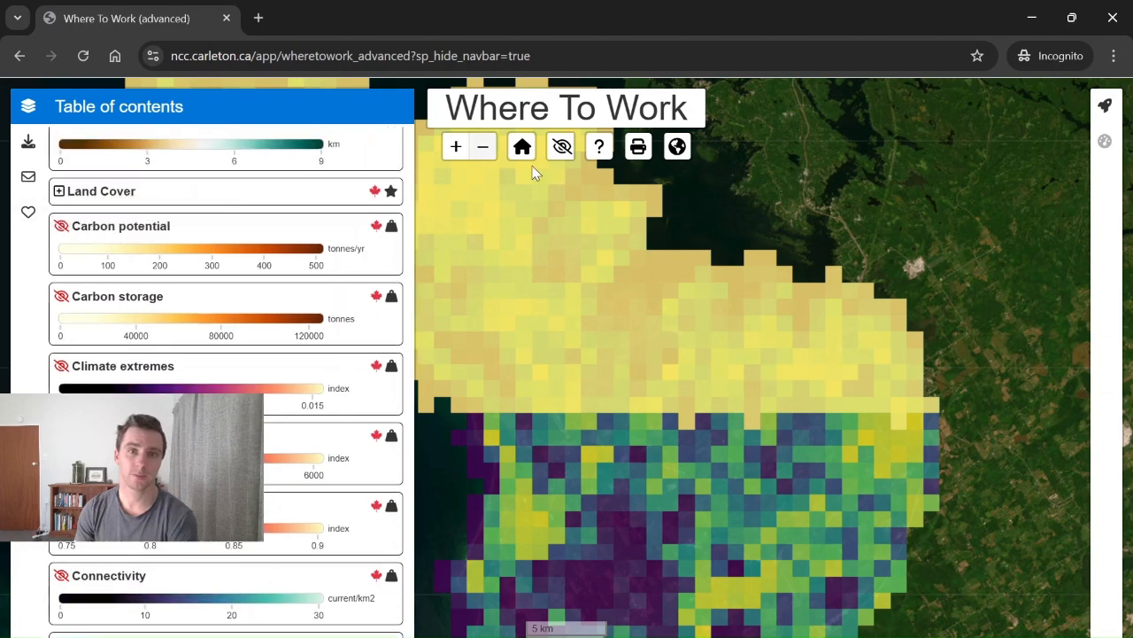
left_click(562, 147)
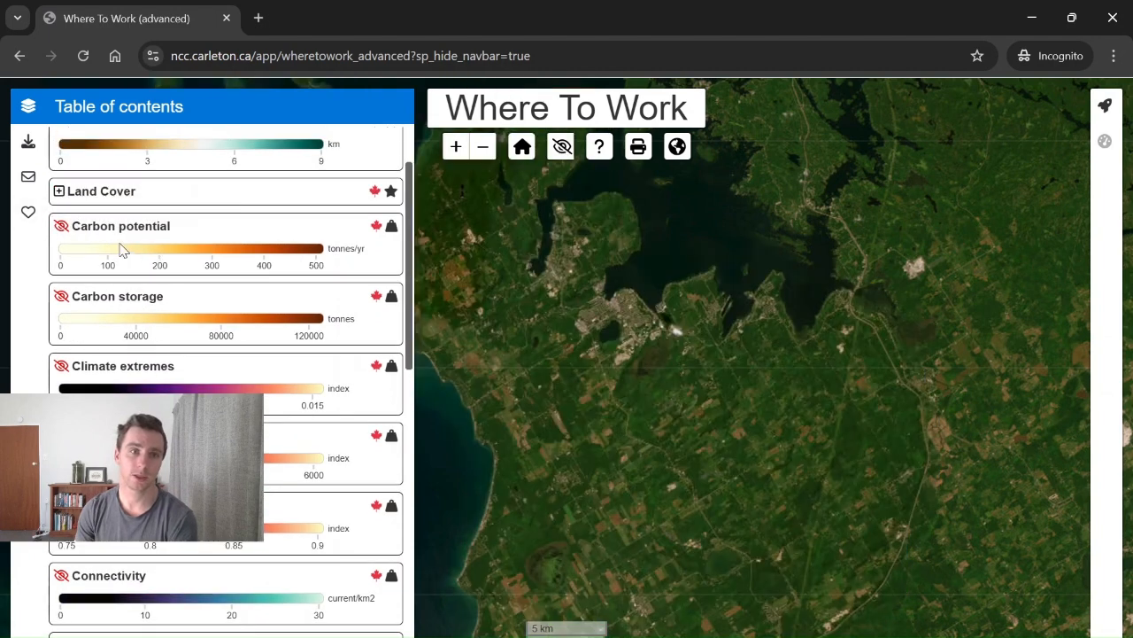
Step: Show the Carbon potential layer, inspect its pattern across the map, and hide it again
left_click(62, 226)
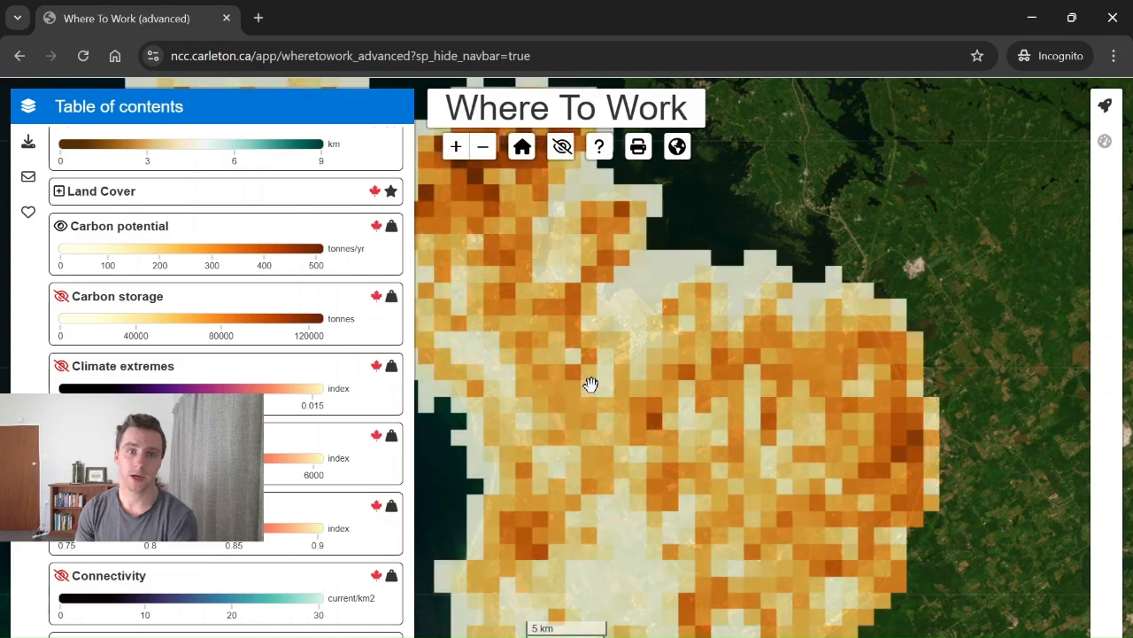
left_click_drag(650, 392, 696, 430)
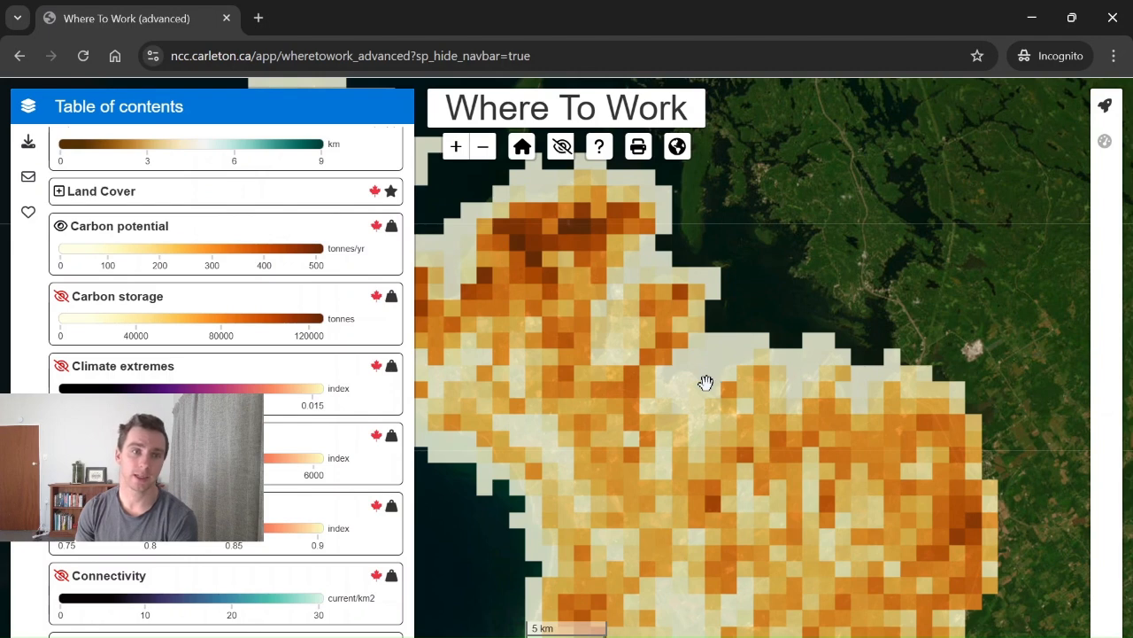
left_click_drag(706, 383, 716, 289)
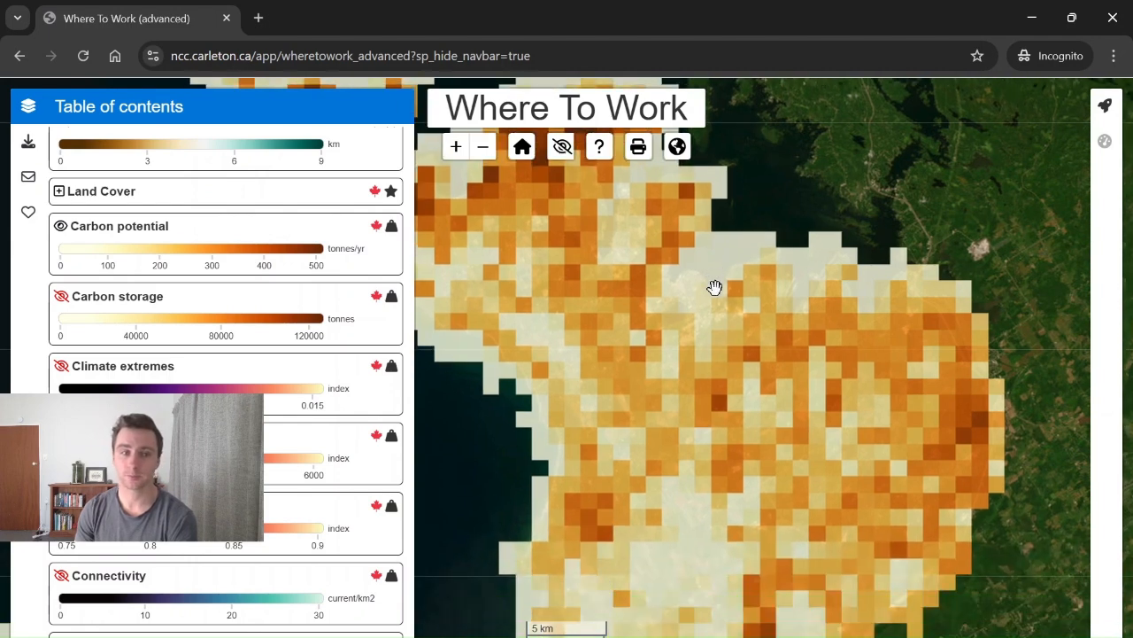
left_click(60, 229)
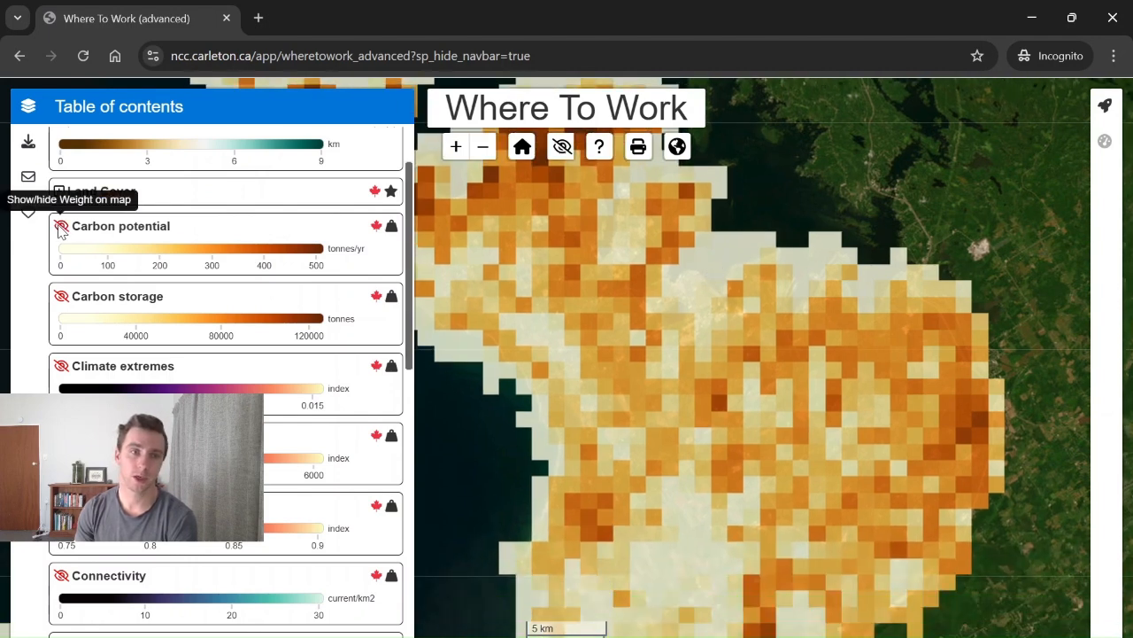
Step: Show the Human footprint layer, inspect it southward across the study area, and hide it again
scroll(97, 371, "down", 2)
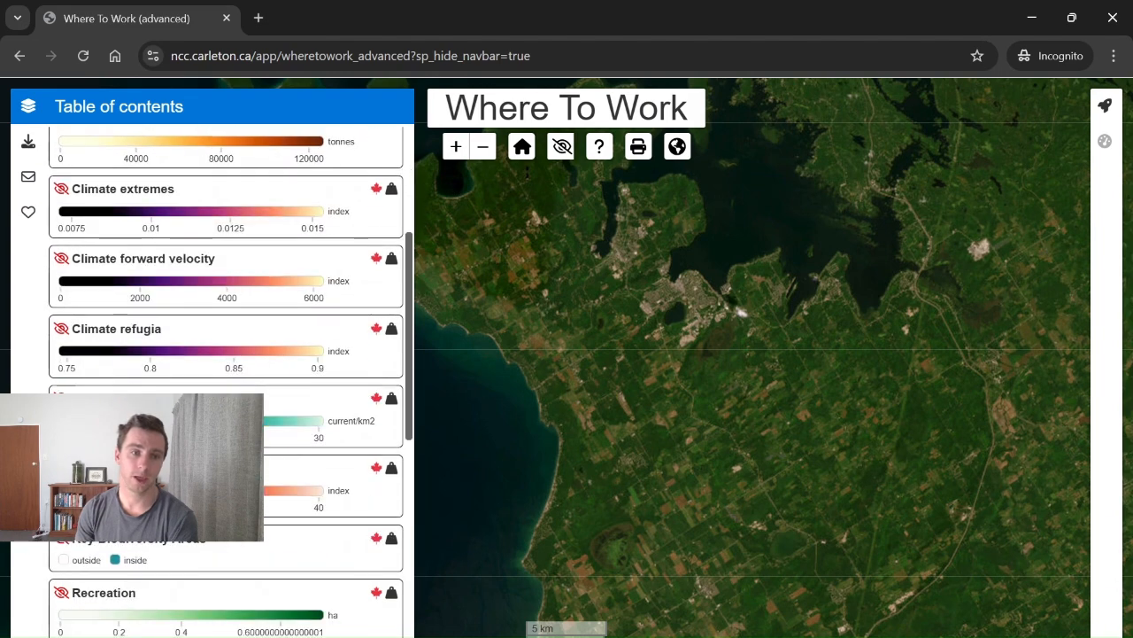
left_click(61, 468)
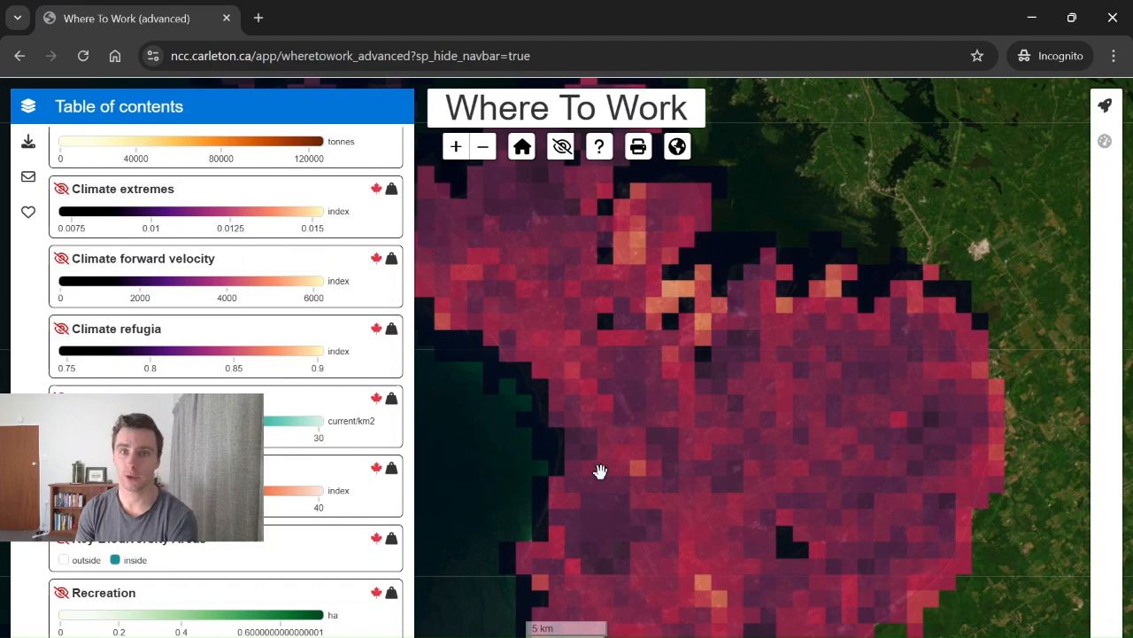
left_click_drag(602, 466, 607, 384)
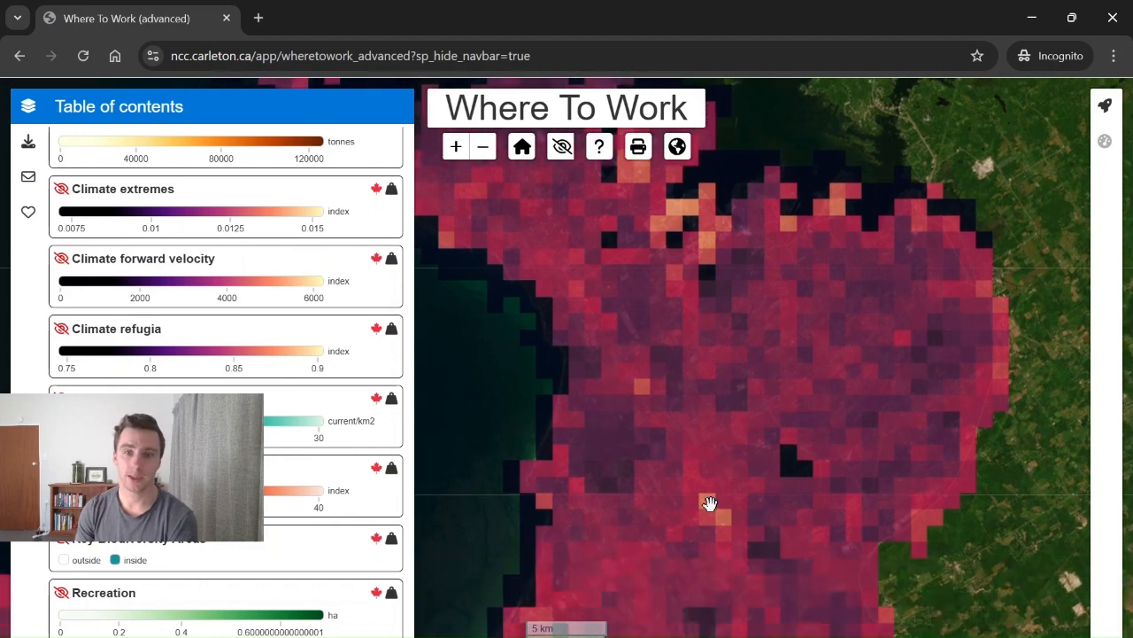
left_click_drag(708, 503, 659, 387)
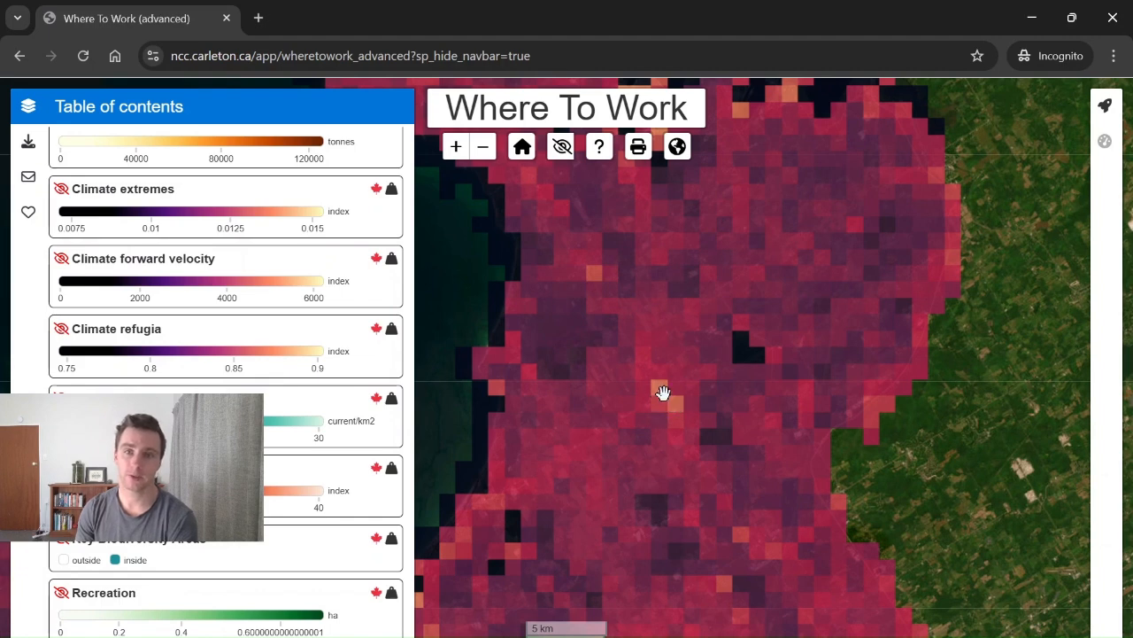
left_click_drag(673, 410, 660, 251)
left_click_drag(754, 549, 776, 345)
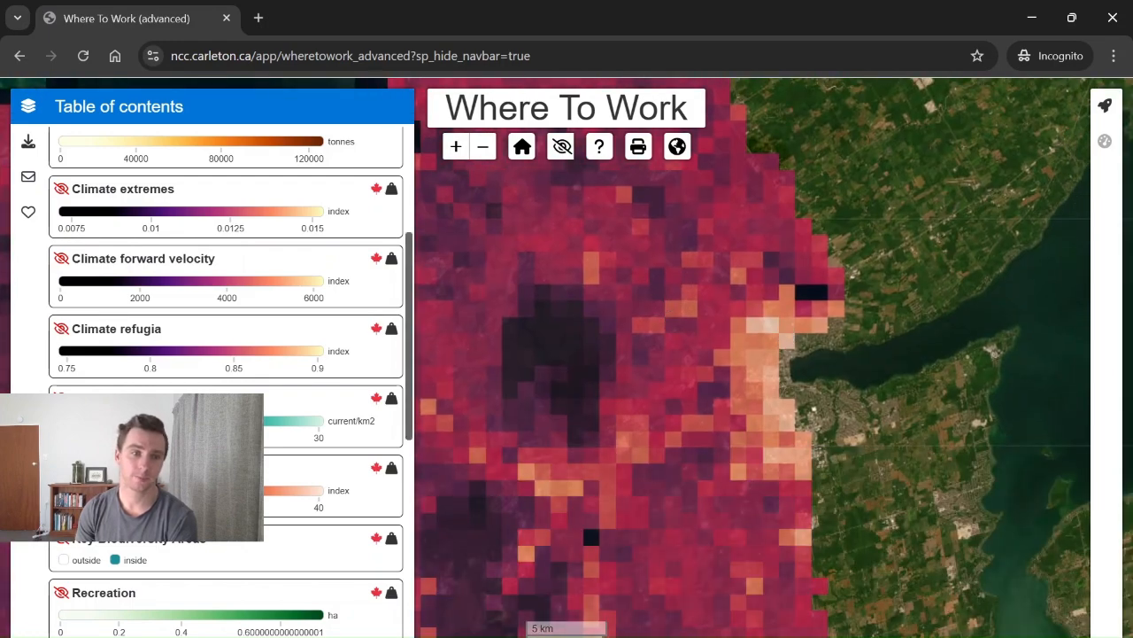
left_click(61, 467)
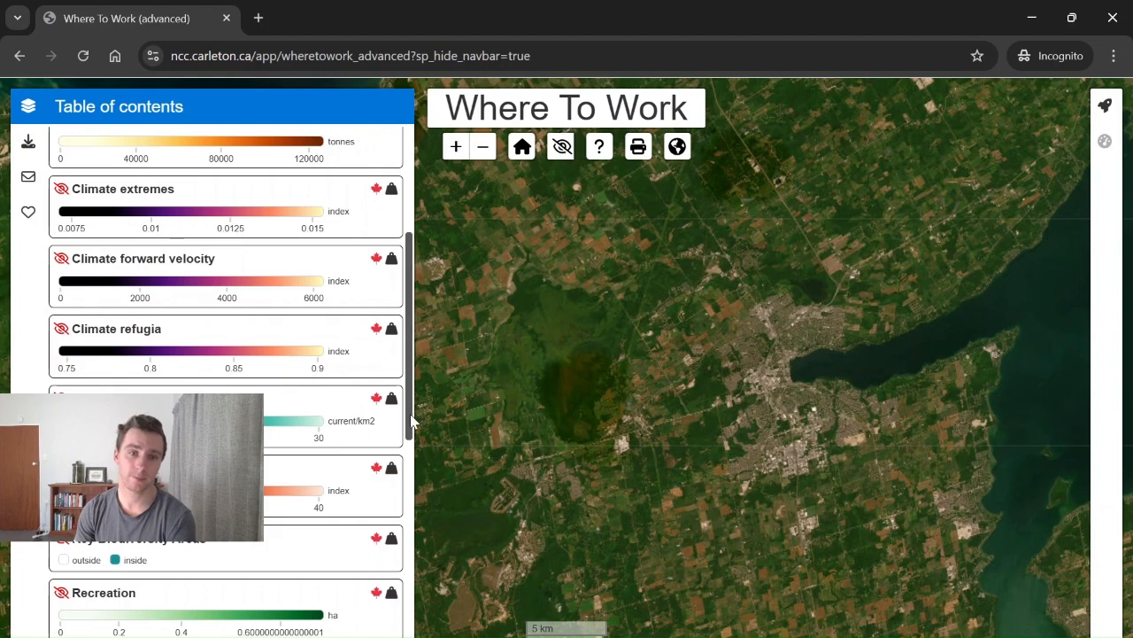
Step: Show the Key Biodiversity Areas and Recreation layers together on the map, and hide both again
scroll(395, 425, "down", 2)
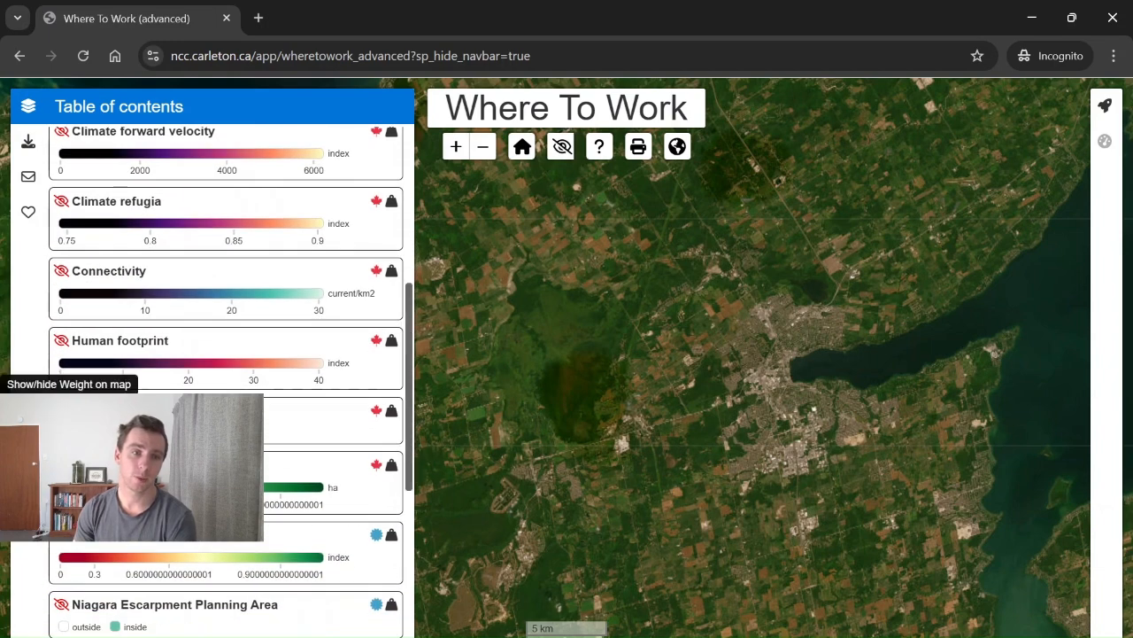
left_click(61, 410)
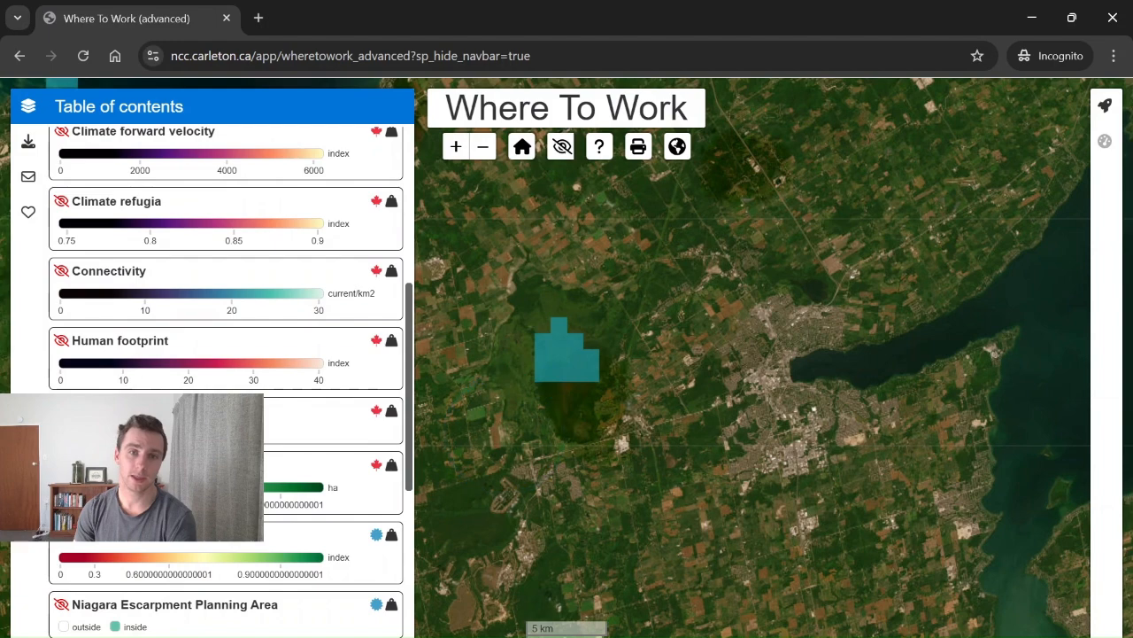
left_click(61, 465)
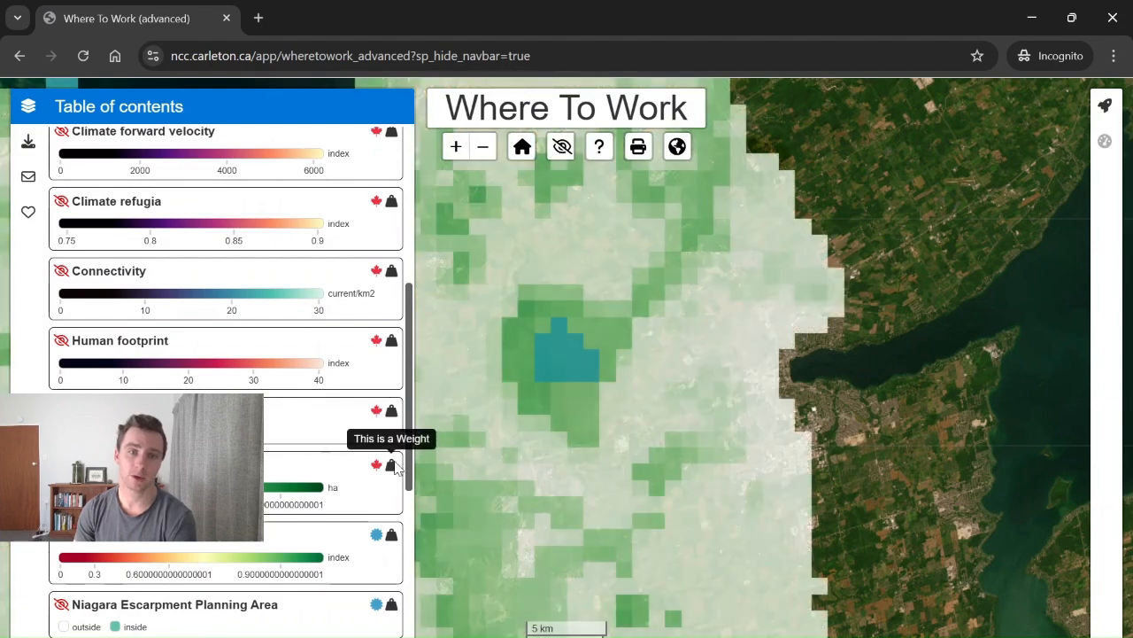
left_click(61, 410)
left_click(62, 465)
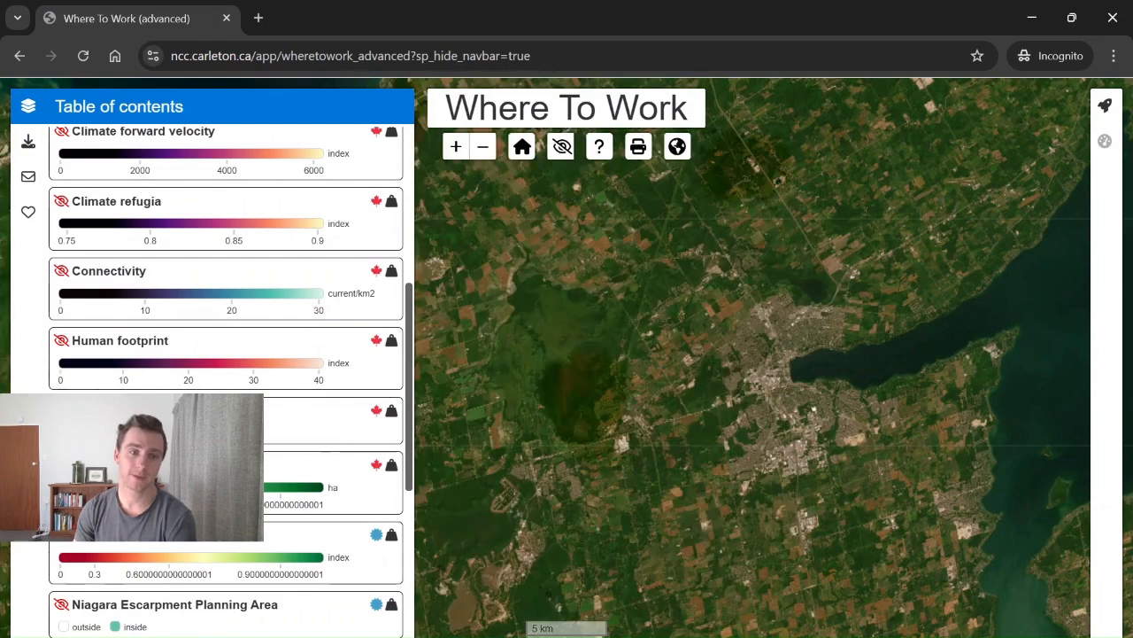
Step: Show an Include layer and inspect its areas across the whole South Western Ontario region
scroll(296, 488, "down", 5)
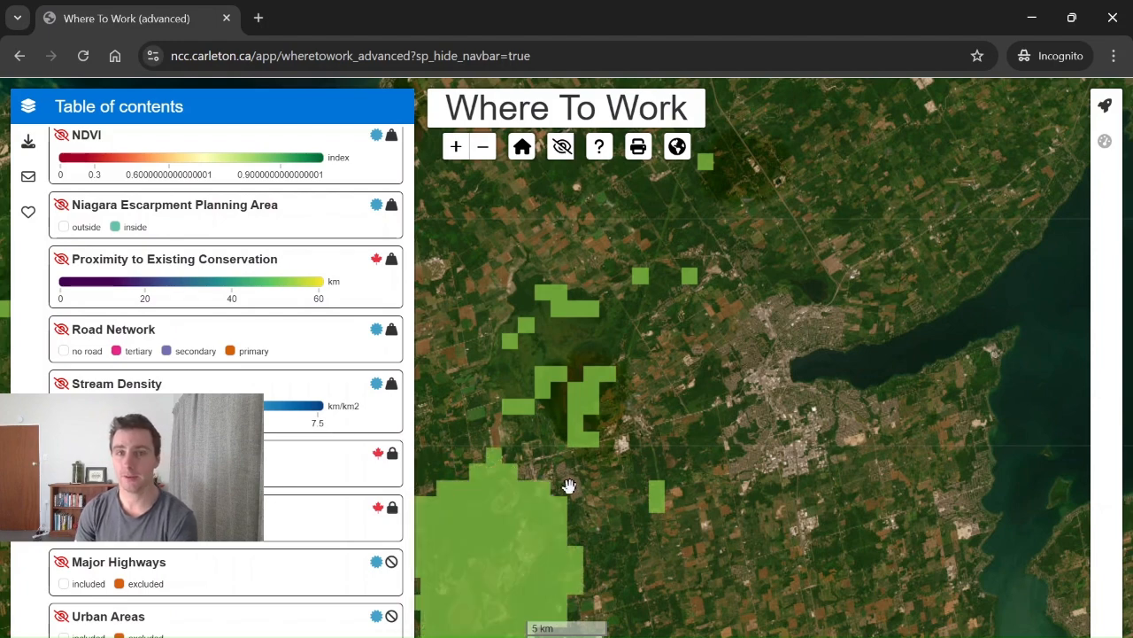
left_click_drag(569, 485, 698, 413)
scroll(681, 416, "down", 1)
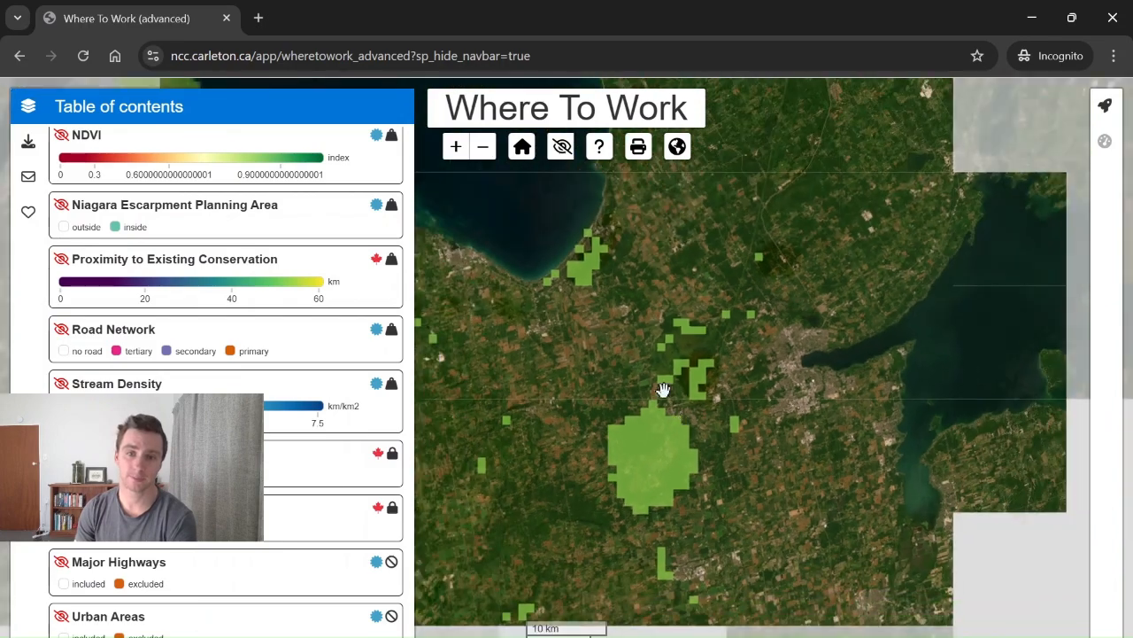
scroll(664, 390, "down", 1)
left_click_drag(612, 455, 741, 430)
scroll(741, 431, "down", 1)
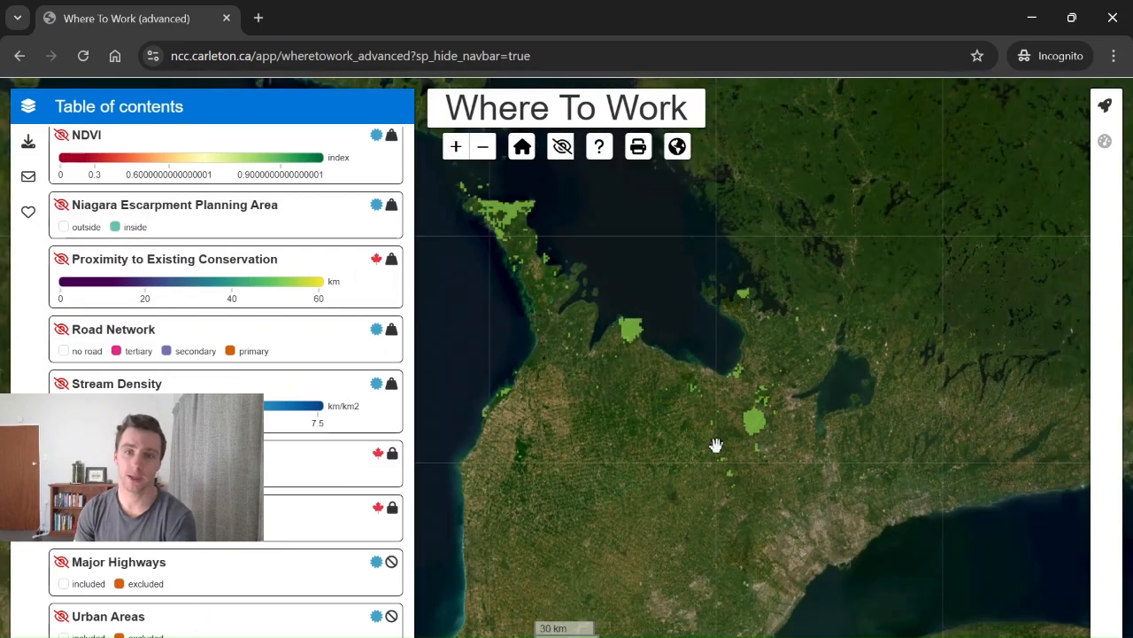
left_click_drag(665, 398, 620, 341)
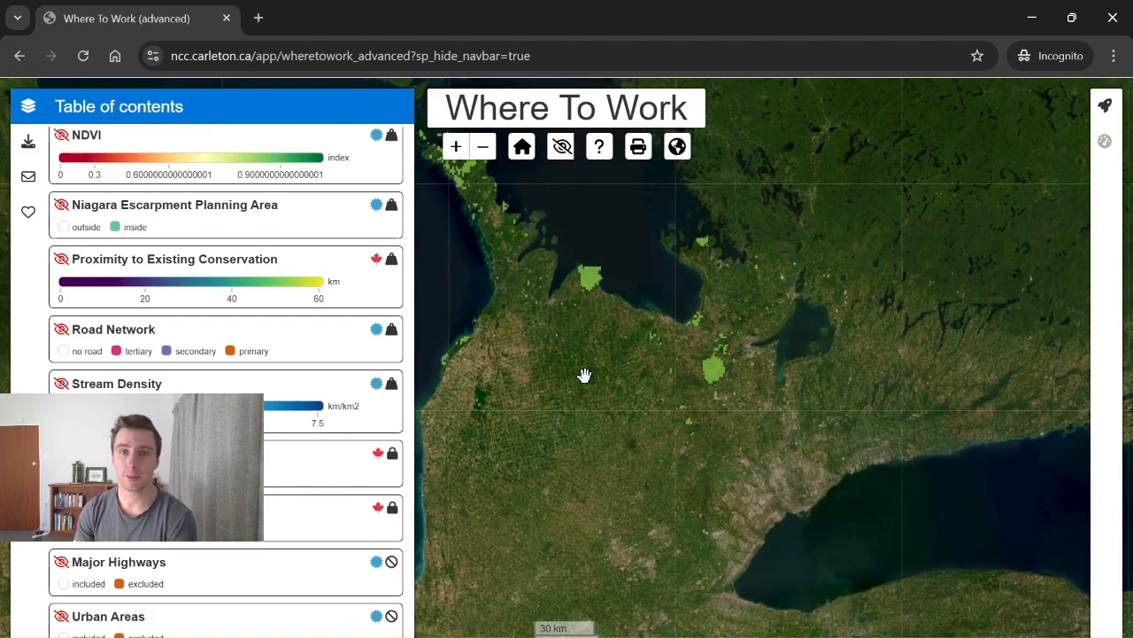
left_click_drag(584, 375, 626, 485)
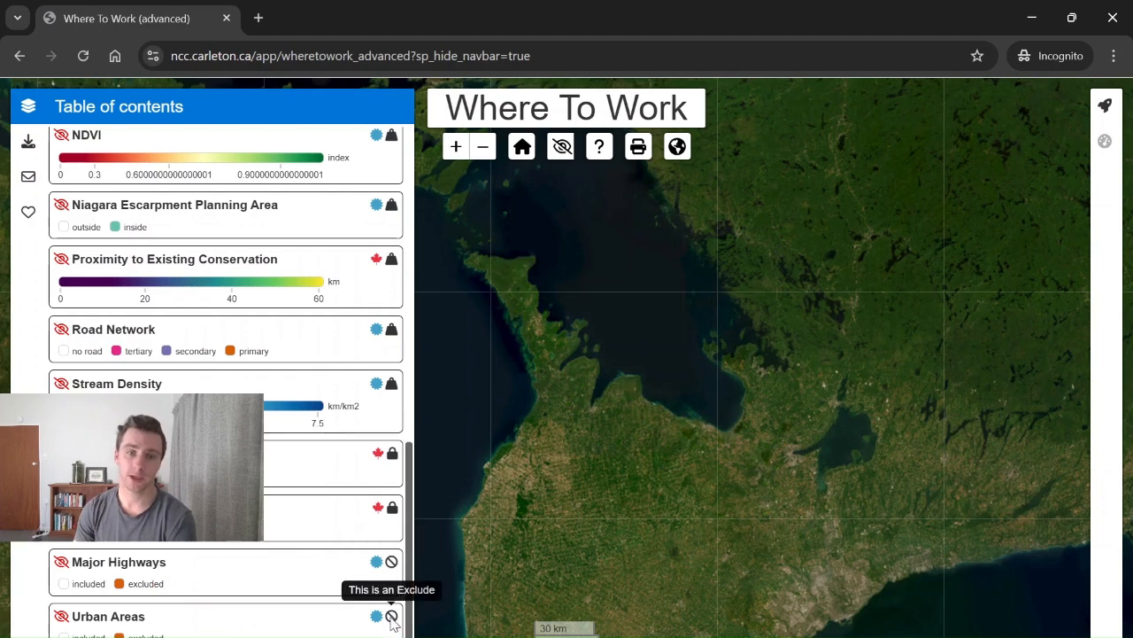
Step: Show the Major Highways and Urban Areas exclude layers and inspect their extent across the region
left_click(62, 563)
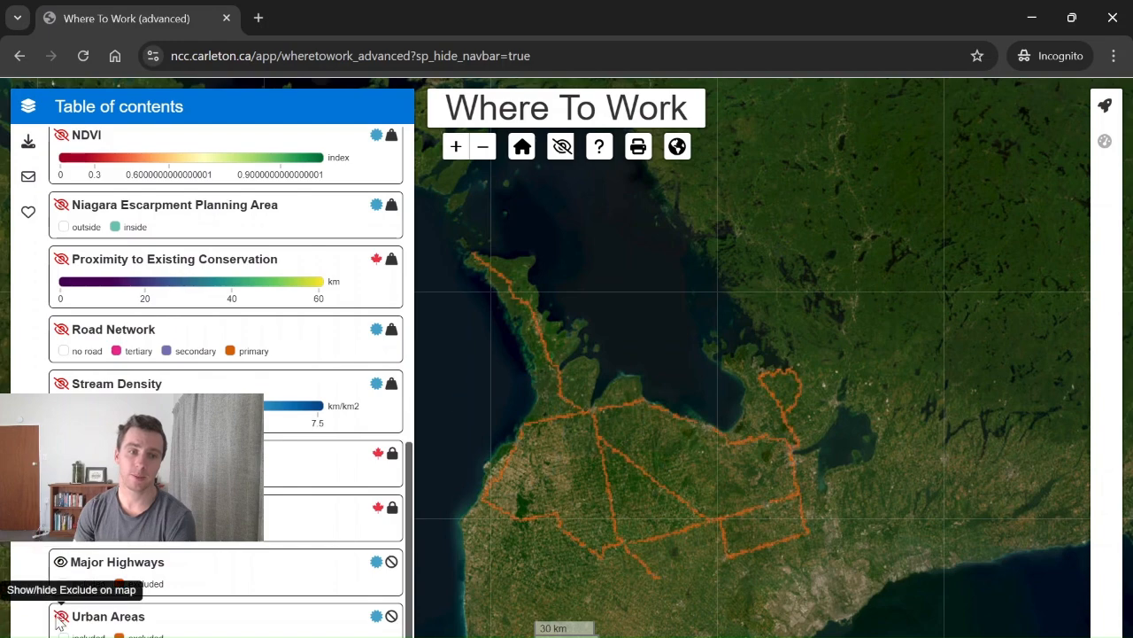
left_click(62, 615)
left_click_drag(550, 568, 596, 533)
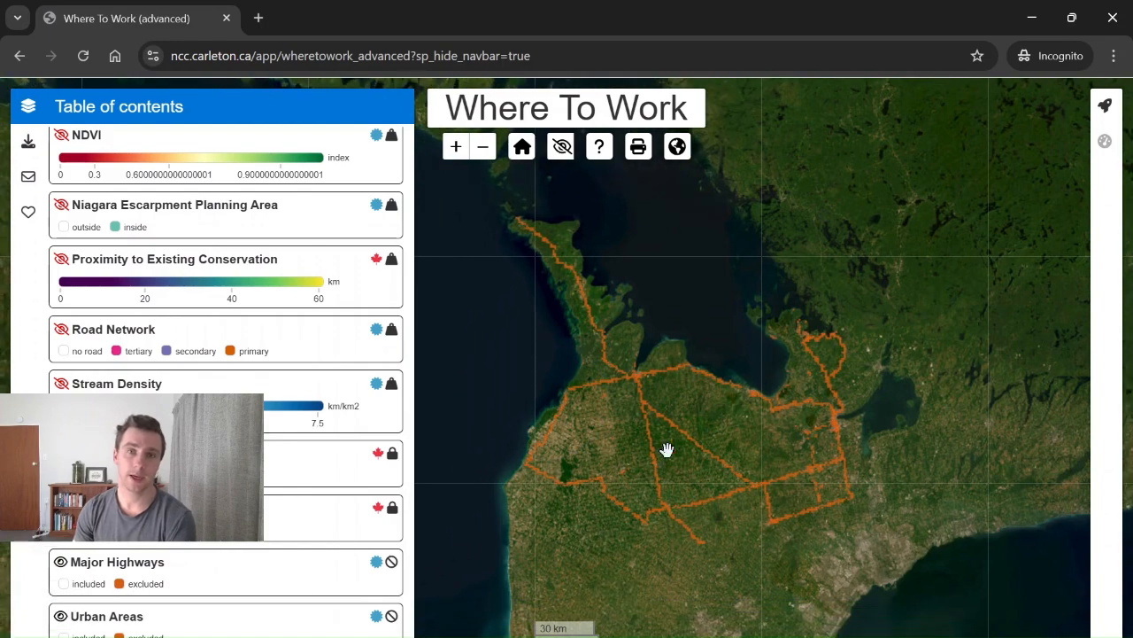
left_click_drag(658, 434, 624, 427)
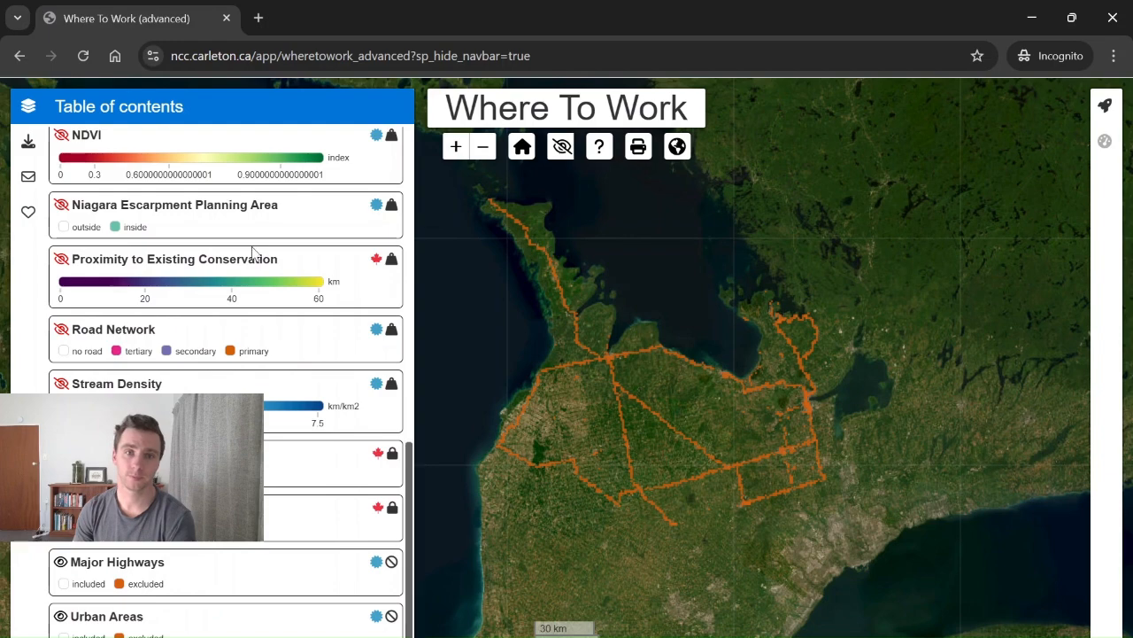
Step: Toggle the table of contents pane closed and open, and return to the start of its layer list
left_click(28, 107)
left_click(27, 107)
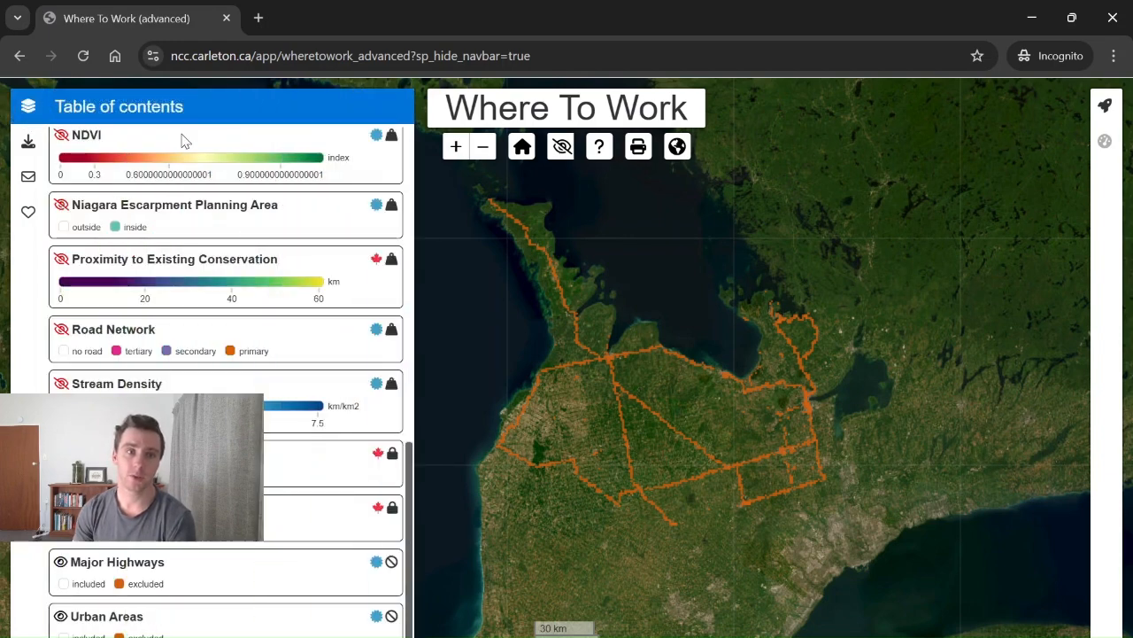
left_click_drag(410, 537, 417, 195)
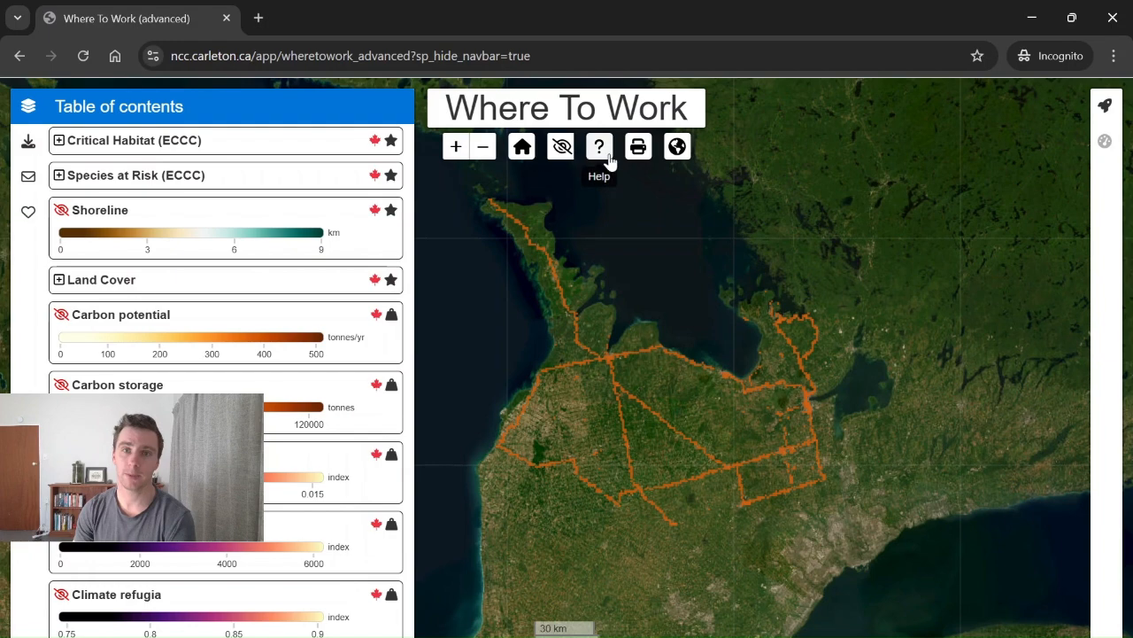
Step: Reset the map to the full extent of the data and hide all data layers
left_click(677, 149)
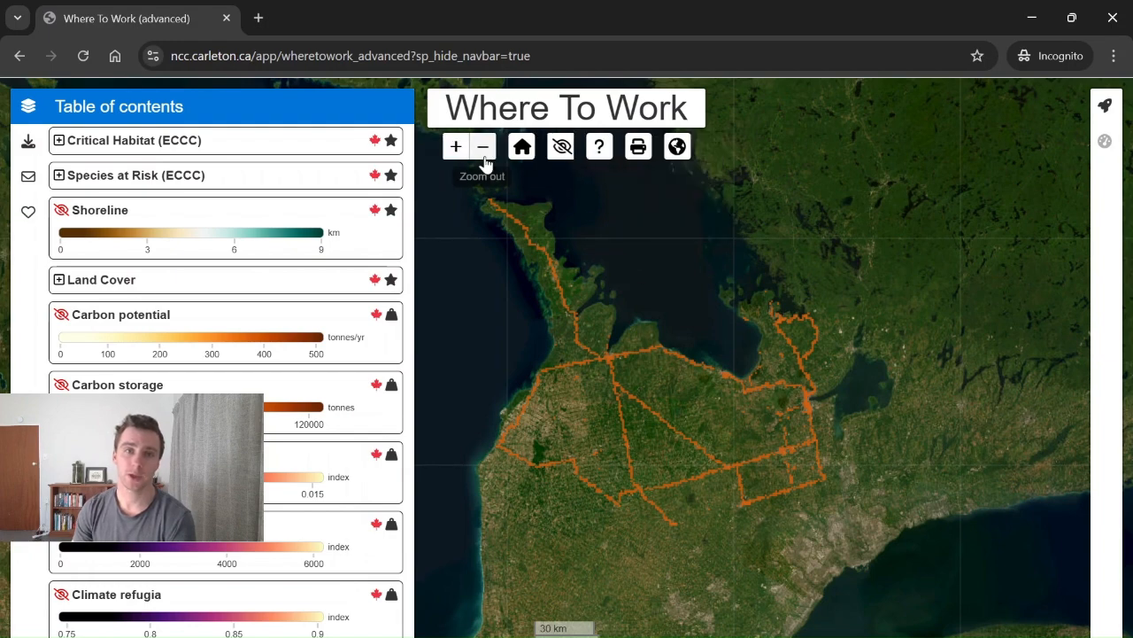
left_click(482, 151)
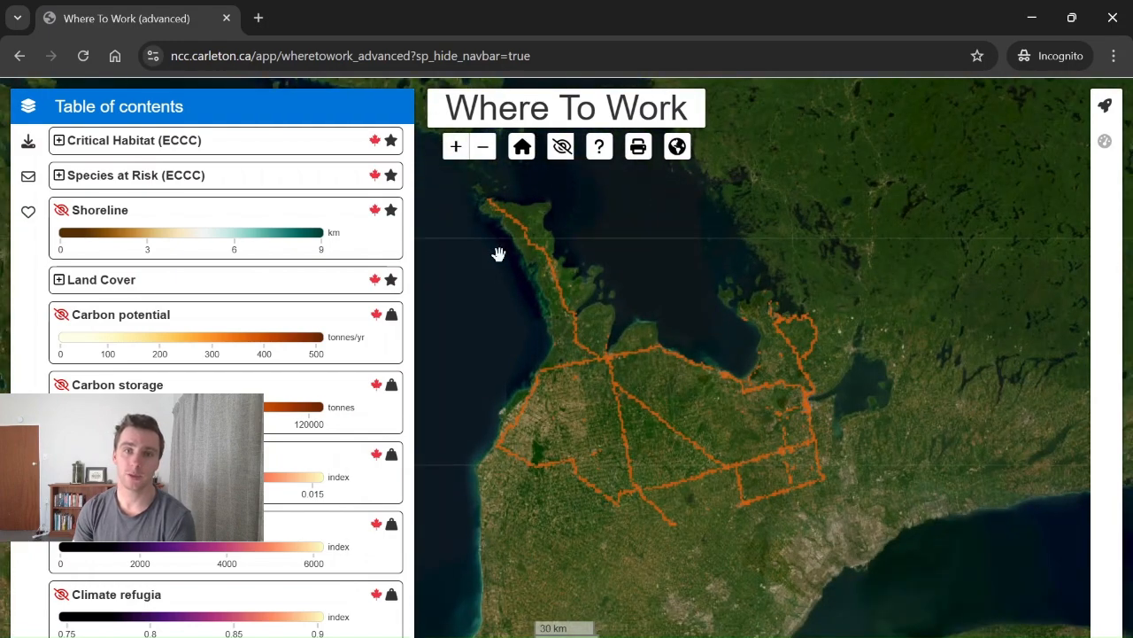
left_click(521, 147)
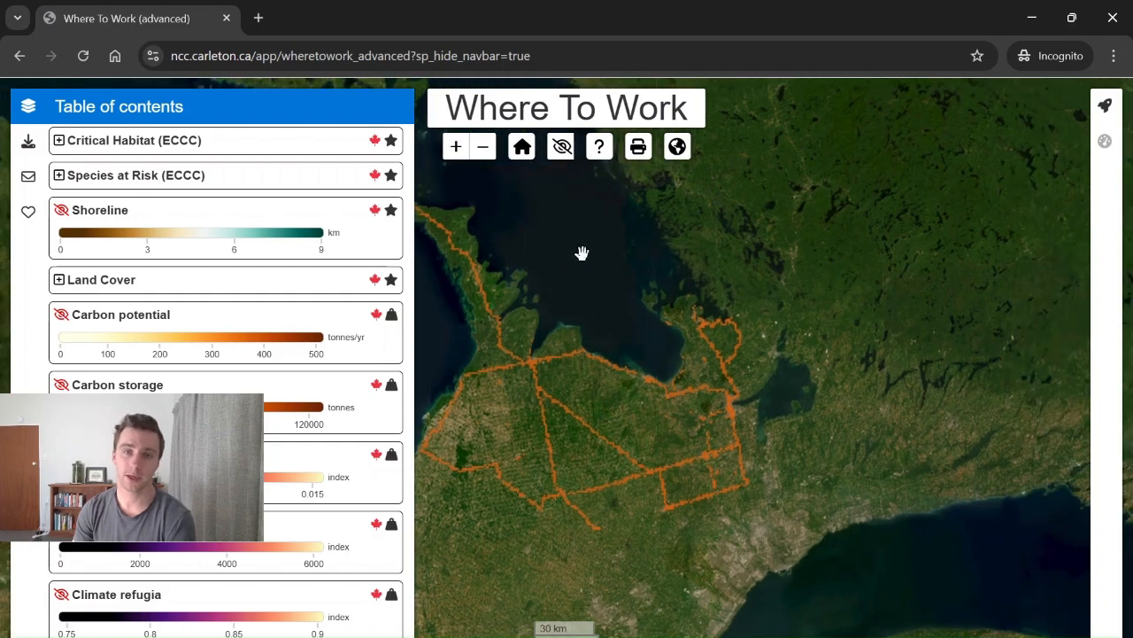
left_click(564, 157)
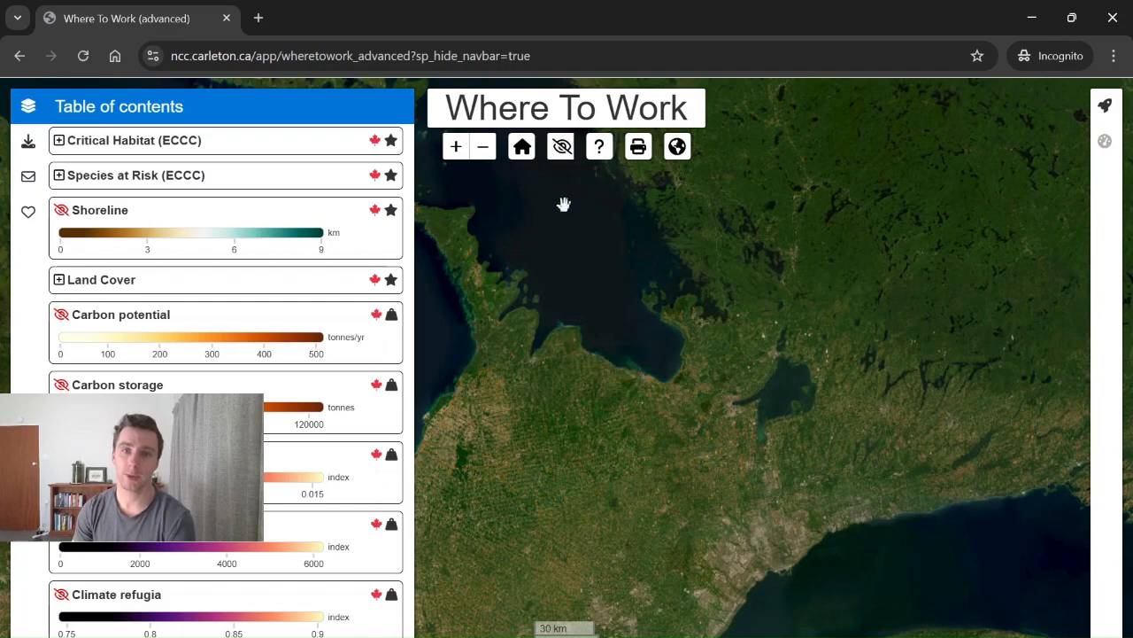
Step: Open the Where To Work help, review its data types and map control descriptions, and close it
left_click(603, 157)
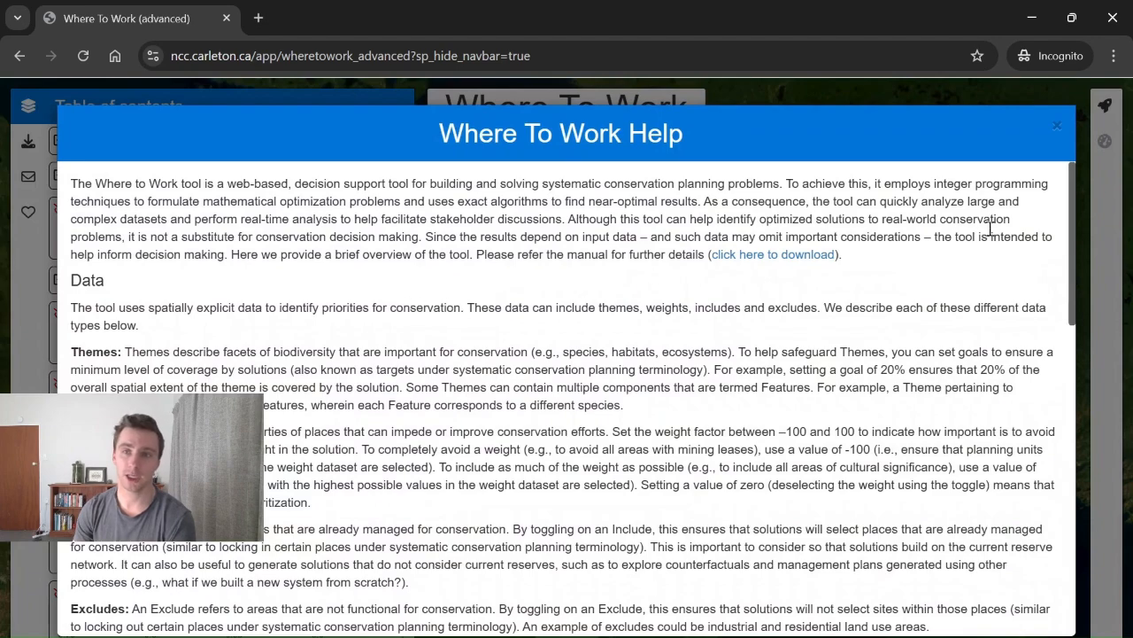
scroll(1033, 387, "down", 7)
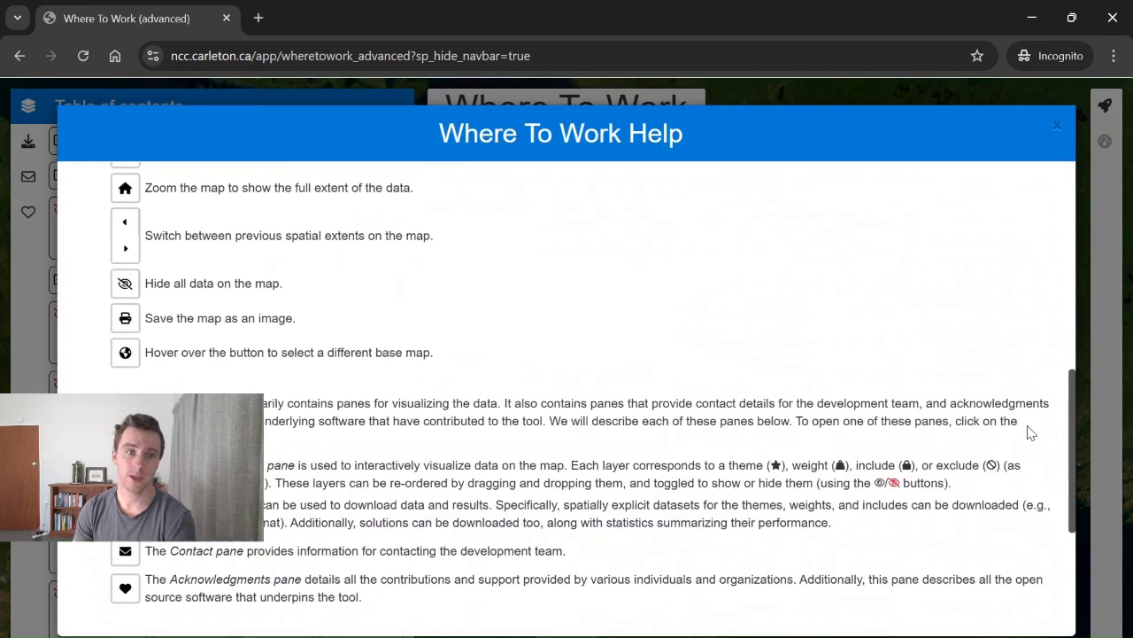
scroll(1027, 432, "up", 10)
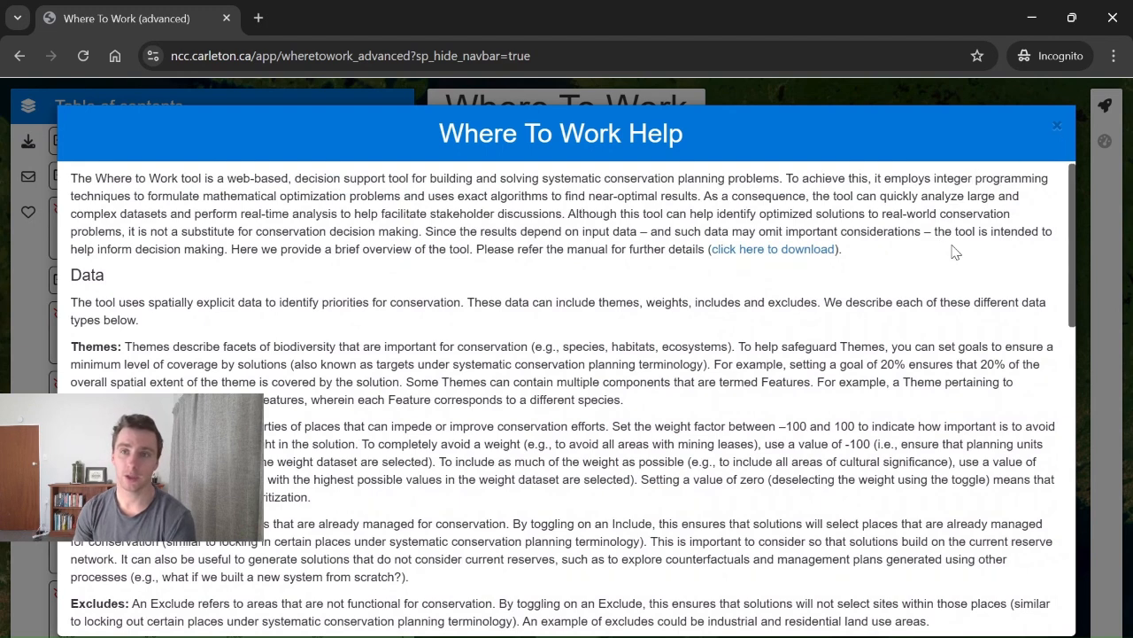
left_click(1058, 130)
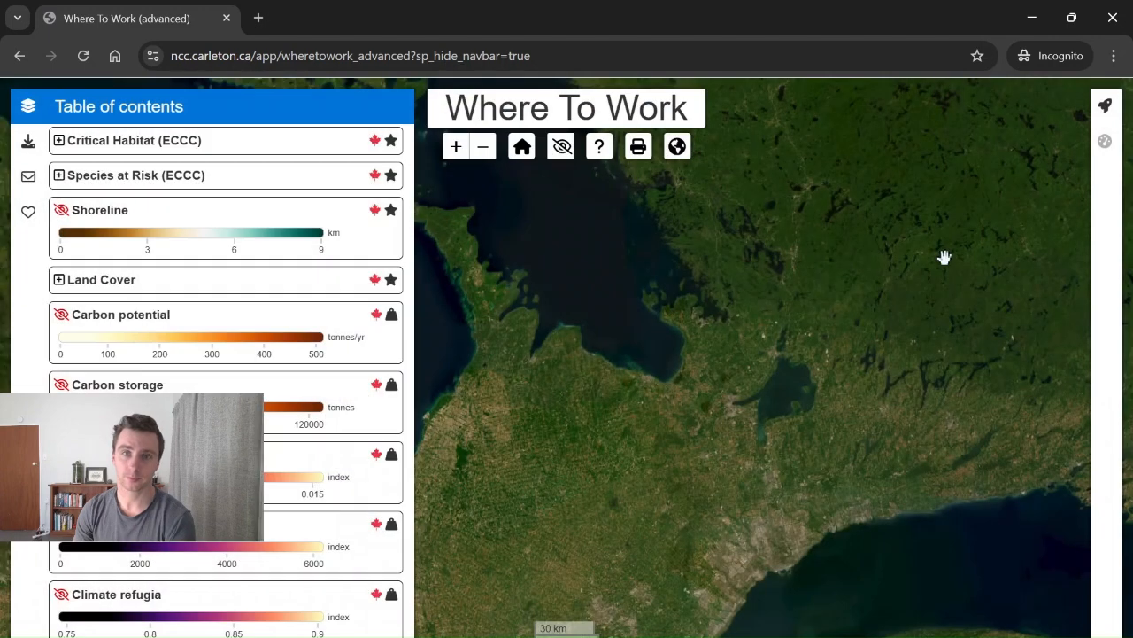
Step: Try the Gray scale and Monochrome basemaps, and leave the map on Gray scale
mouse_move(683, 146)
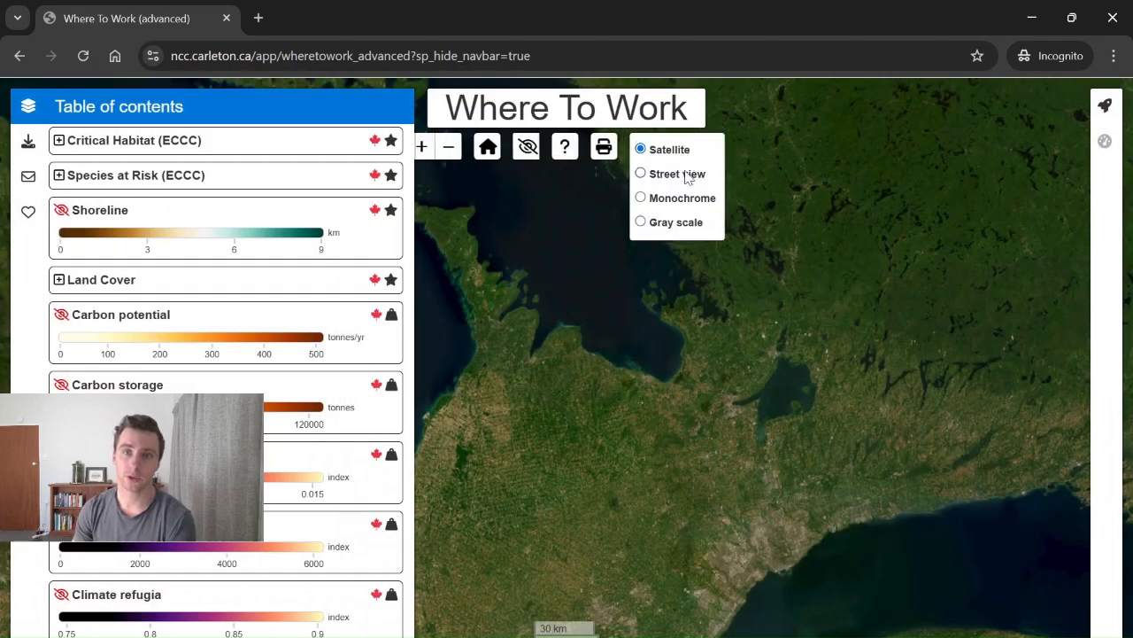
left_click(678, 223)
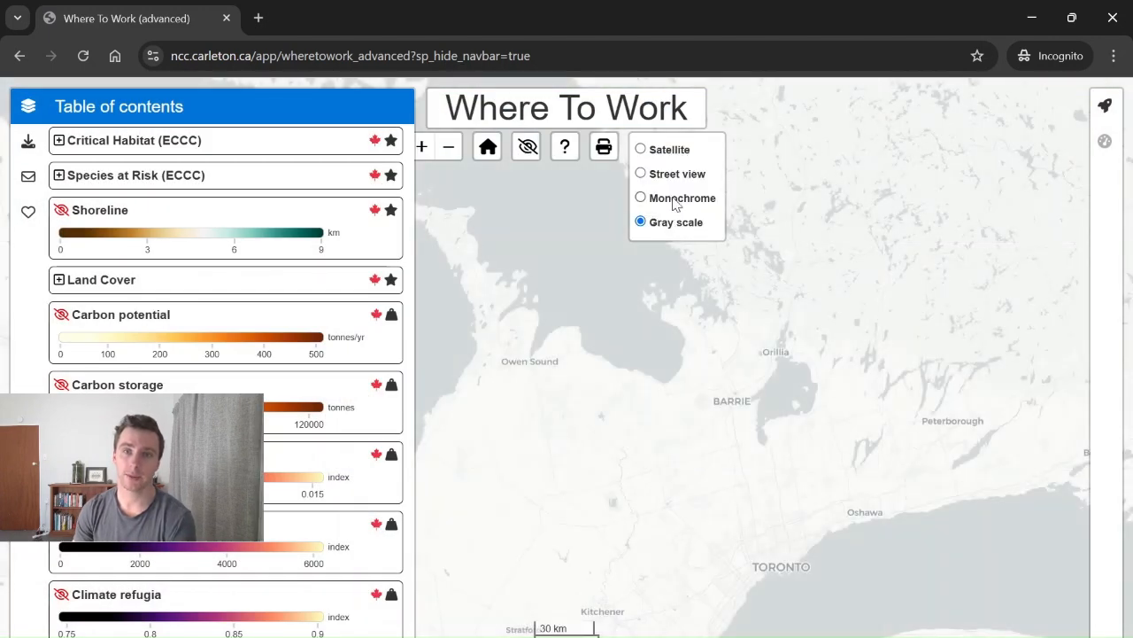
left_click(677, 200)
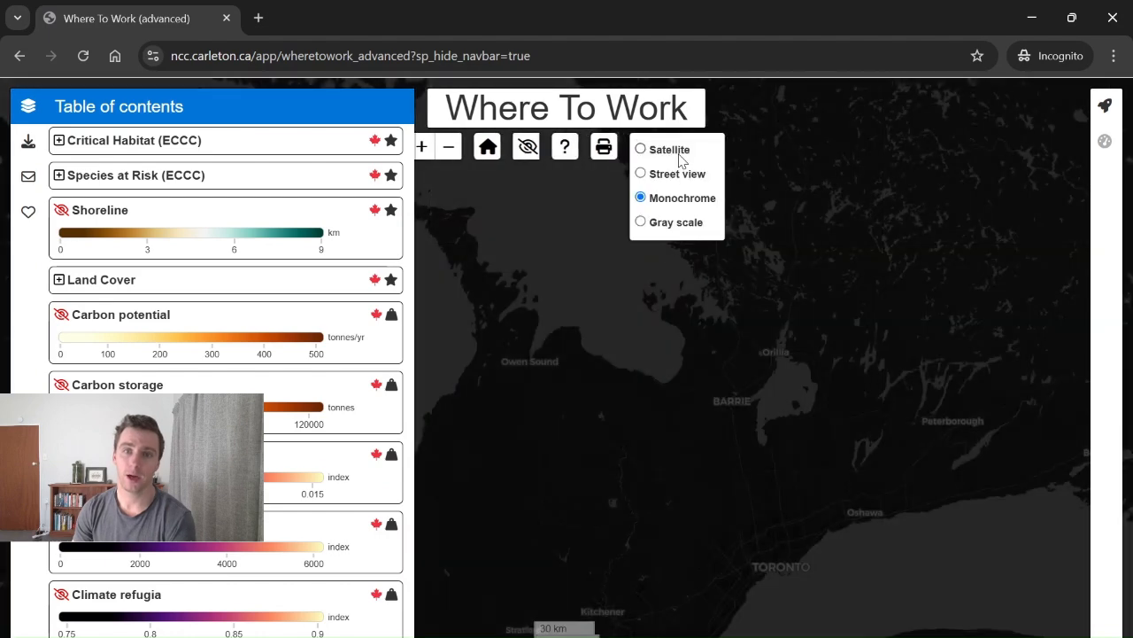
left_click(677, 223)
left_click_drag(650, 354, 736, 331)
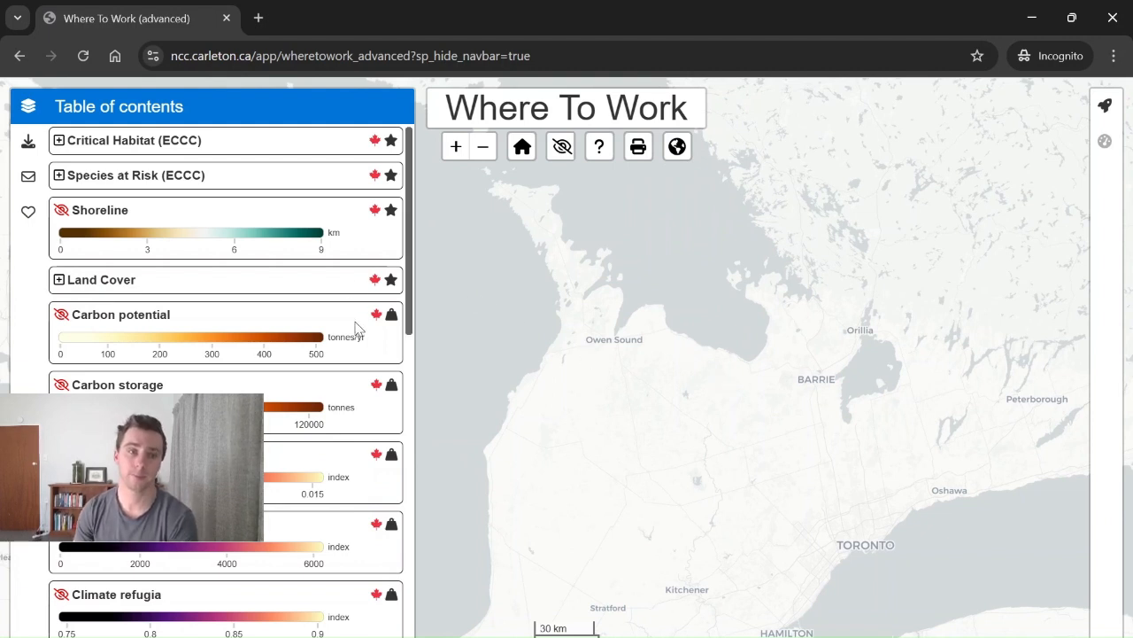
Step: Open the data download options and select Massasauga, Western Chorus Frog, Eastern Foxsnake, Eastern Meadowlark, Hungerford's Crawling Water Beetle and Tri-coloured Bat
left_click(28, 140)
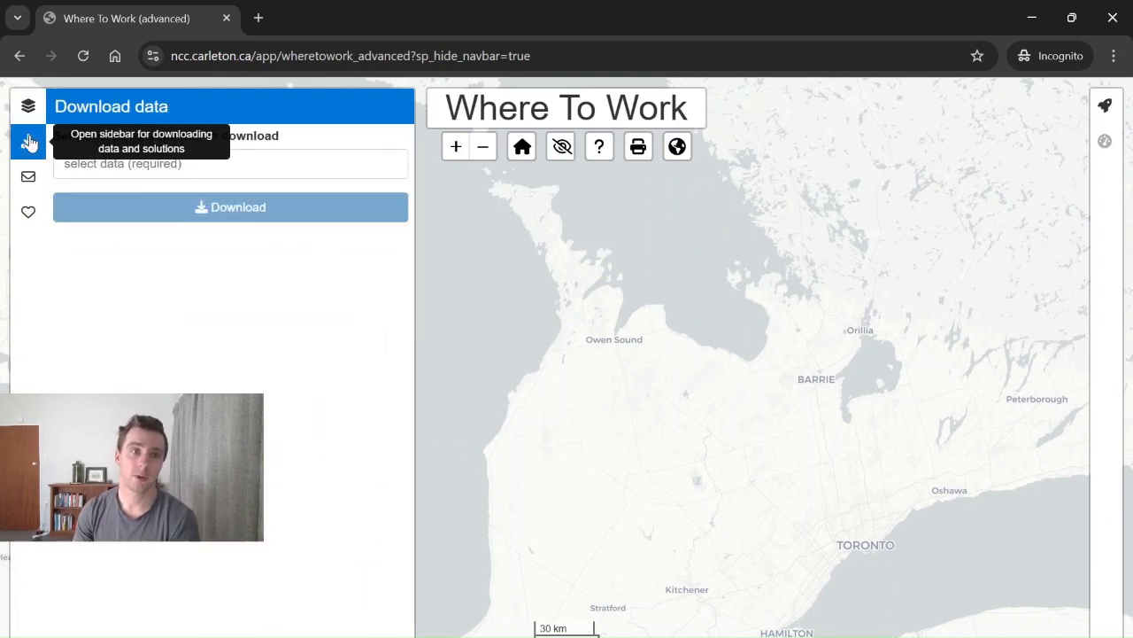
left_click(186, 166)
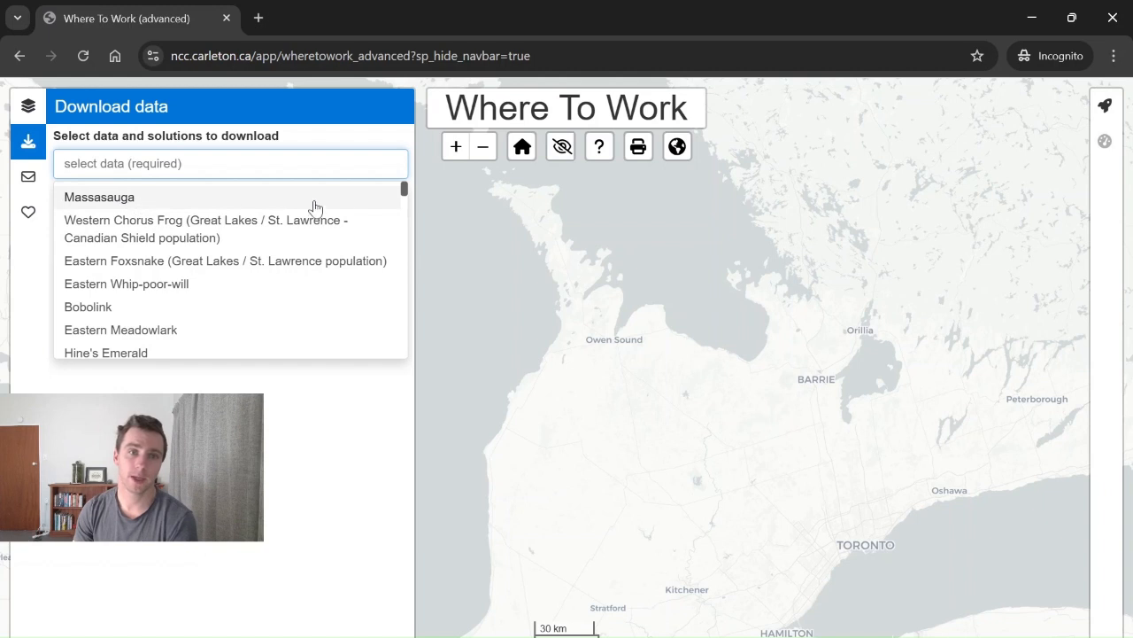
left_click(379, 199)
left_click(368, 220)
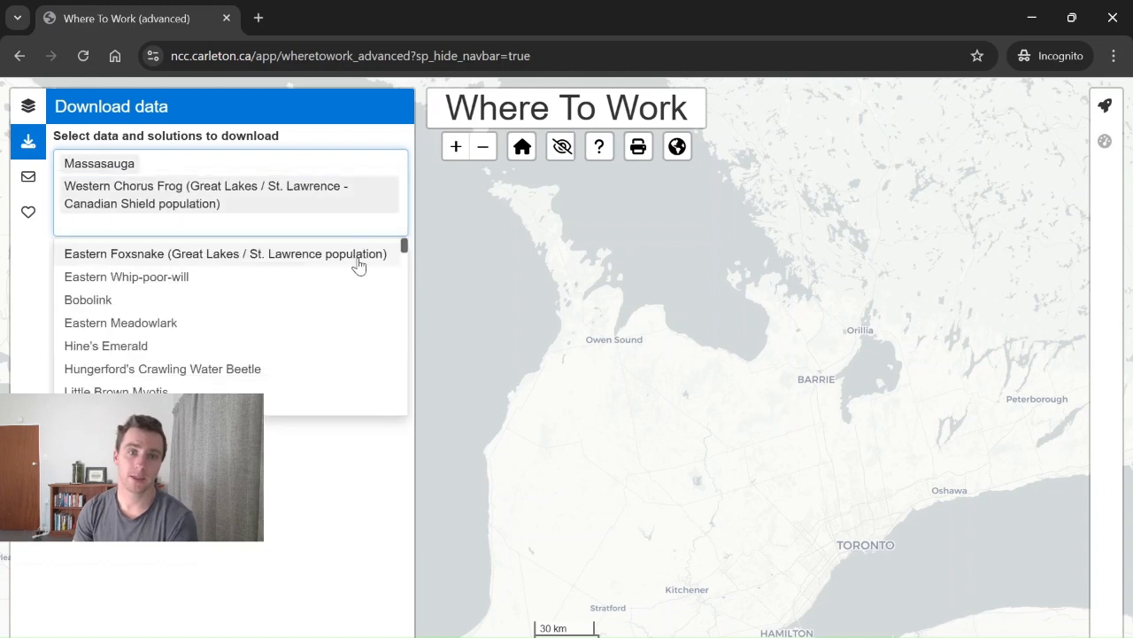
left_click(355, 256)
left_click(334, 305)
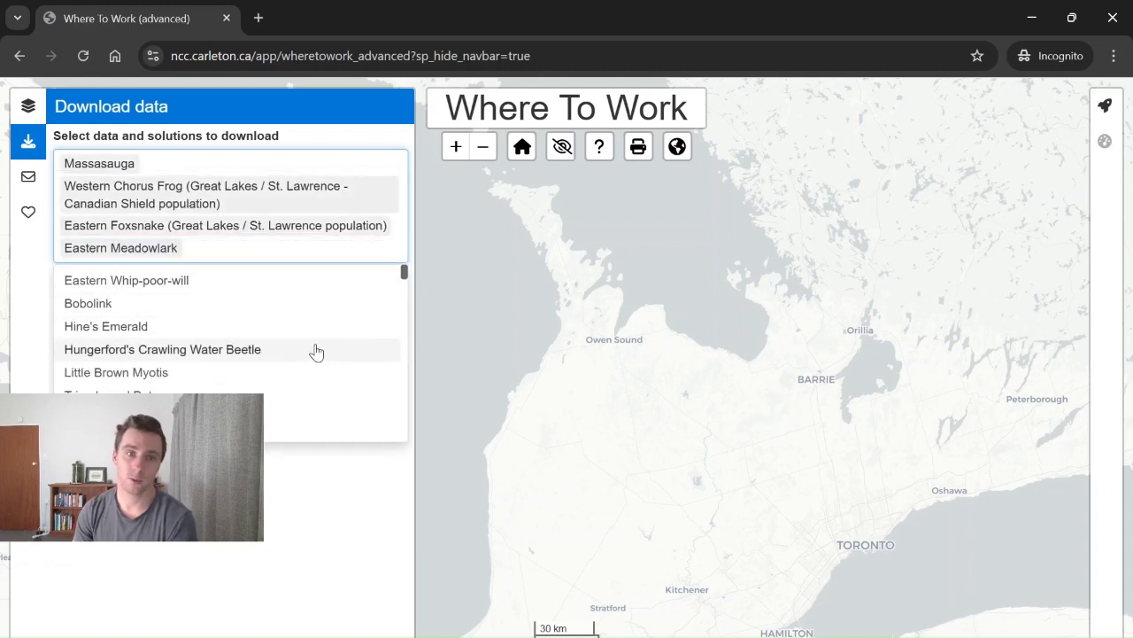
left_click(317, 354)
left_click(295, 379)
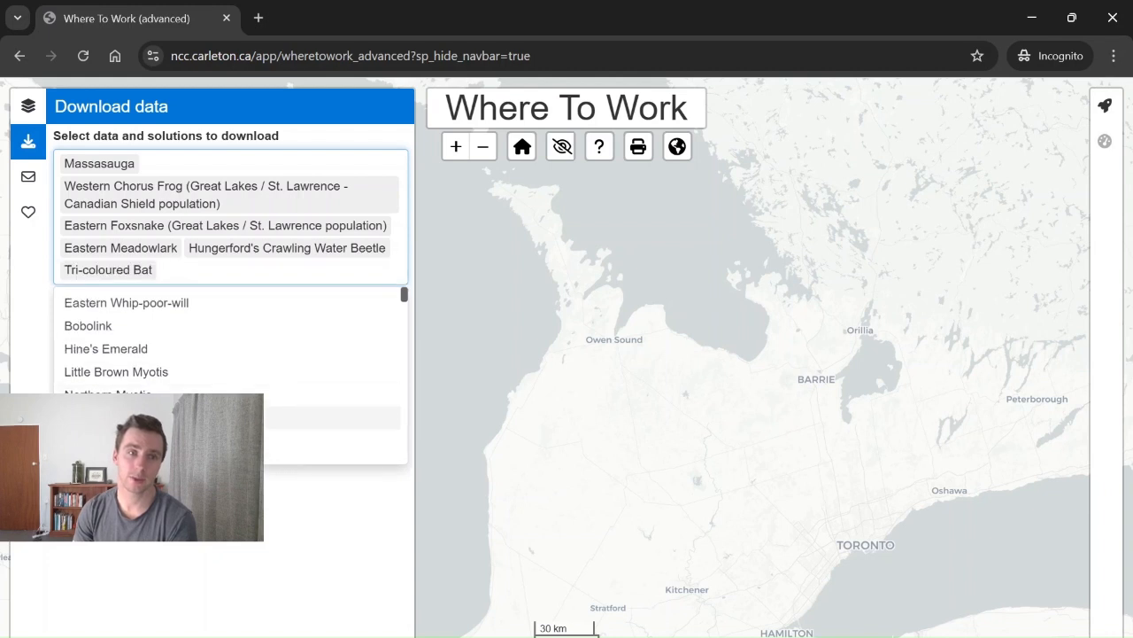
Step: Add Blanding's Turtle, Hill's Thistle and the second Western Chorus Frog layer to the download selection, and browse the remaining datasets
scroll(248, 389, "down", 3)
left_click(221, 404)
left_click(248, 426)
left_click(257, 455)
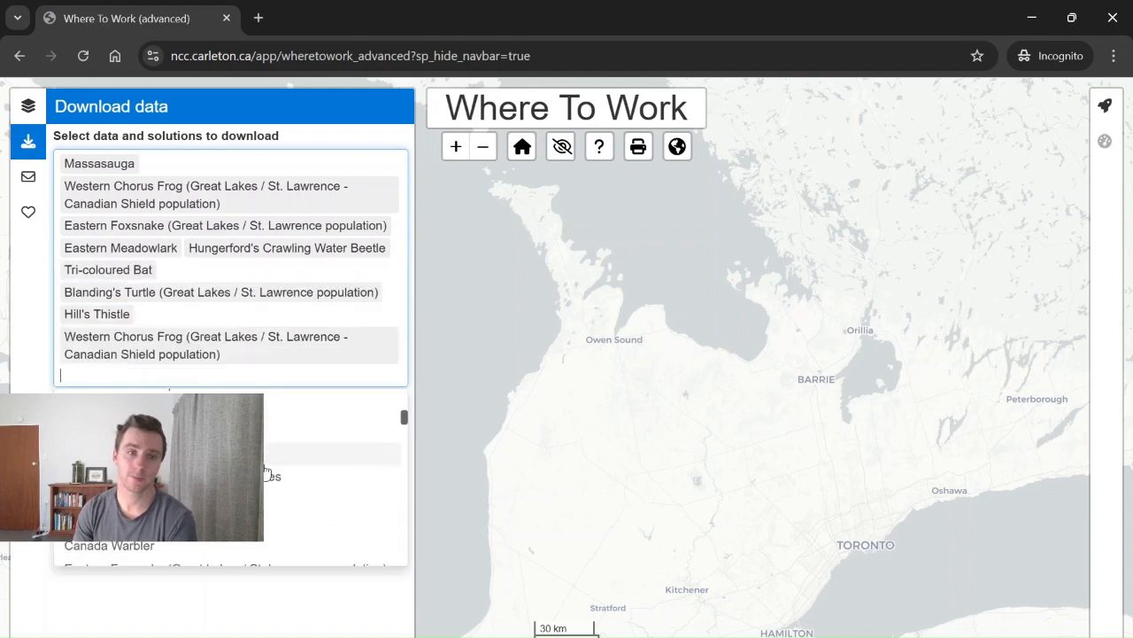
left_click_drag(404, 418, 401, 551)
scroll(263, 549, "down", 2)
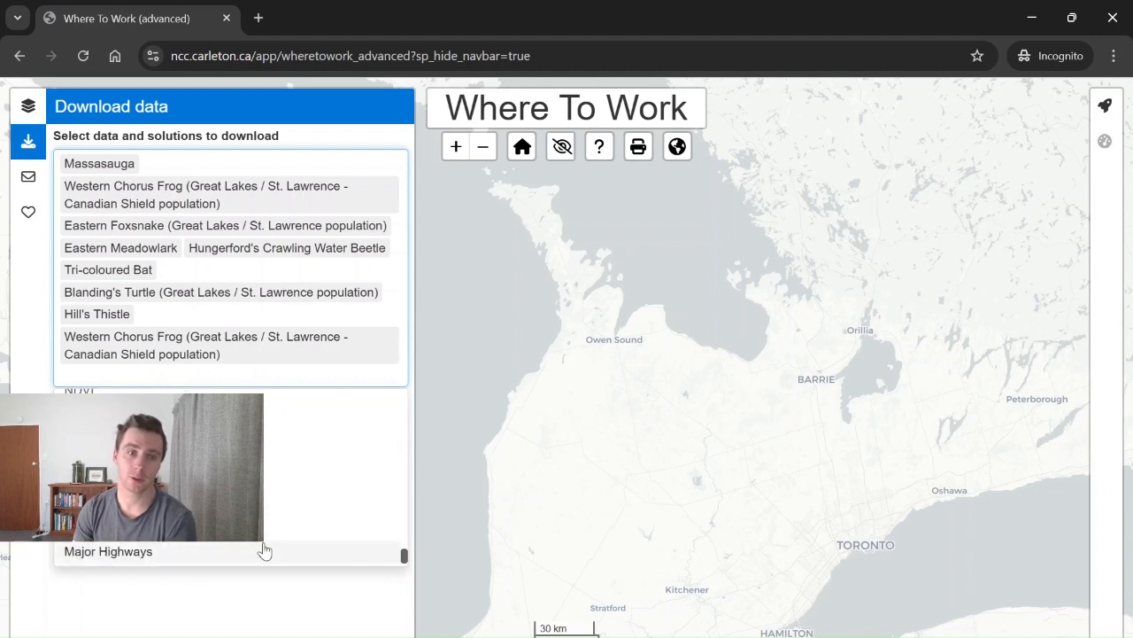
left_click(277, 591)
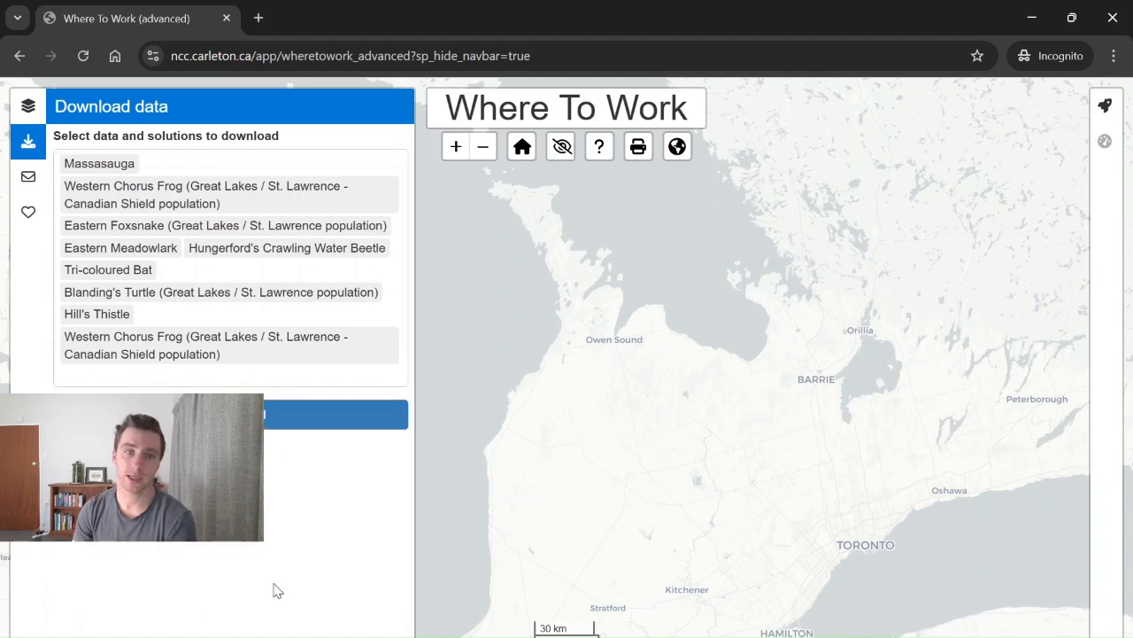
Step: Clear every dataset from the download selection
left_click(304, 374)
key("BackSpace")
key("BackSpace")
key("BackSpace")
key("BackSpace")
key("BackSpace")
key("BackSpace")
key("BackSpace")
key("BackSpace")
key("BackSpace")
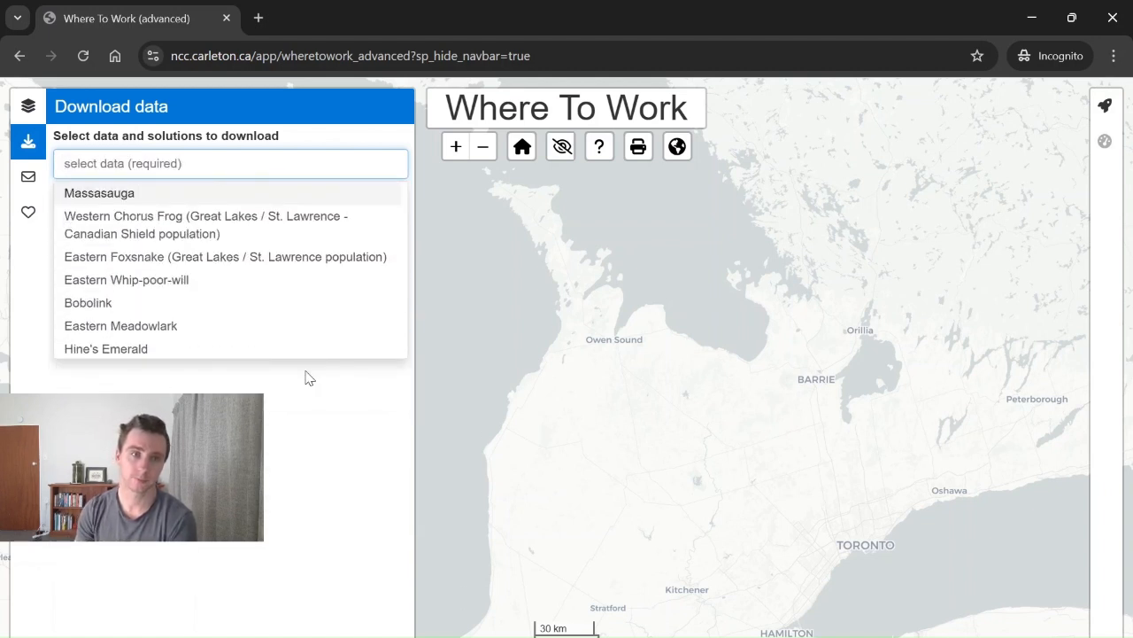
left_click(312, 387)
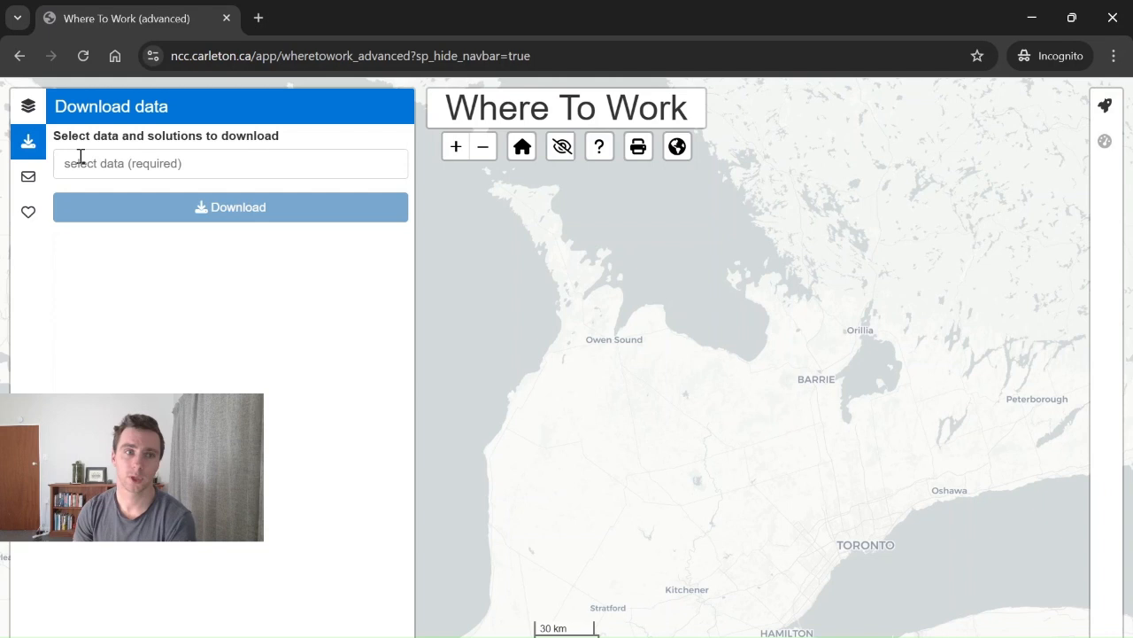
Step: Review the contact and acknowledgments information, and return to the table of contents
left_click(29, 178)
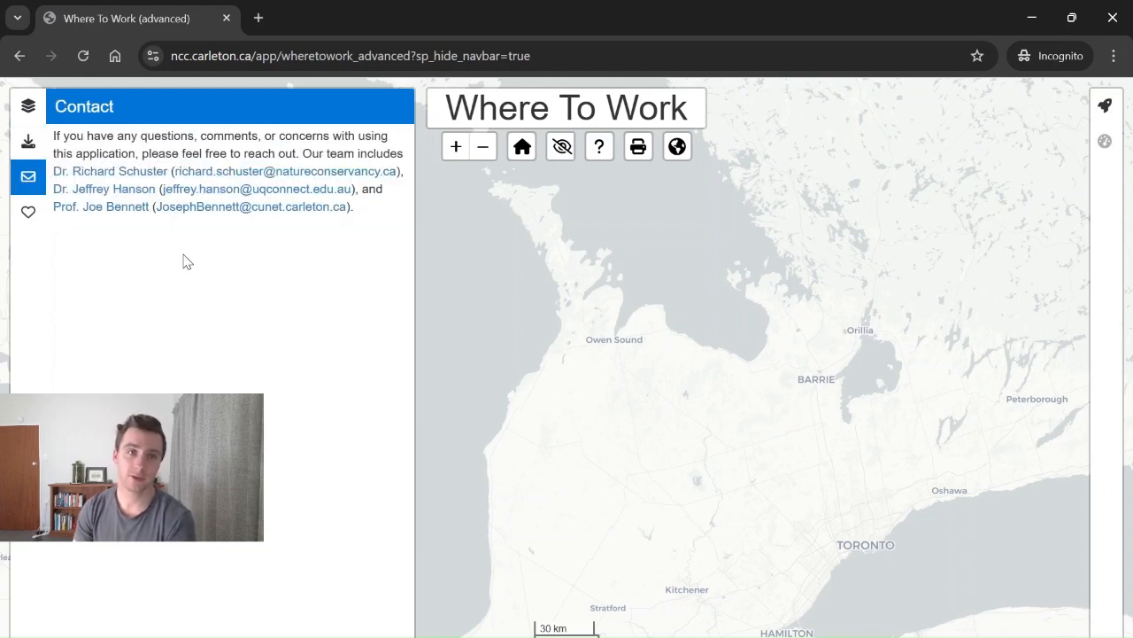
left_click(29, 212)
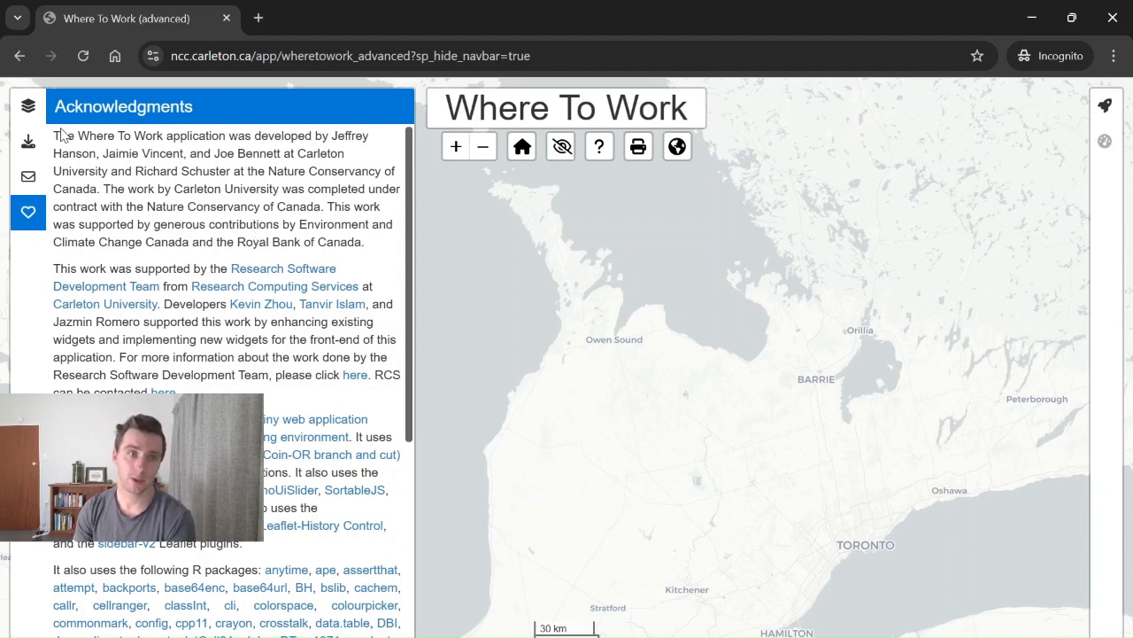
left_click(28, 105)
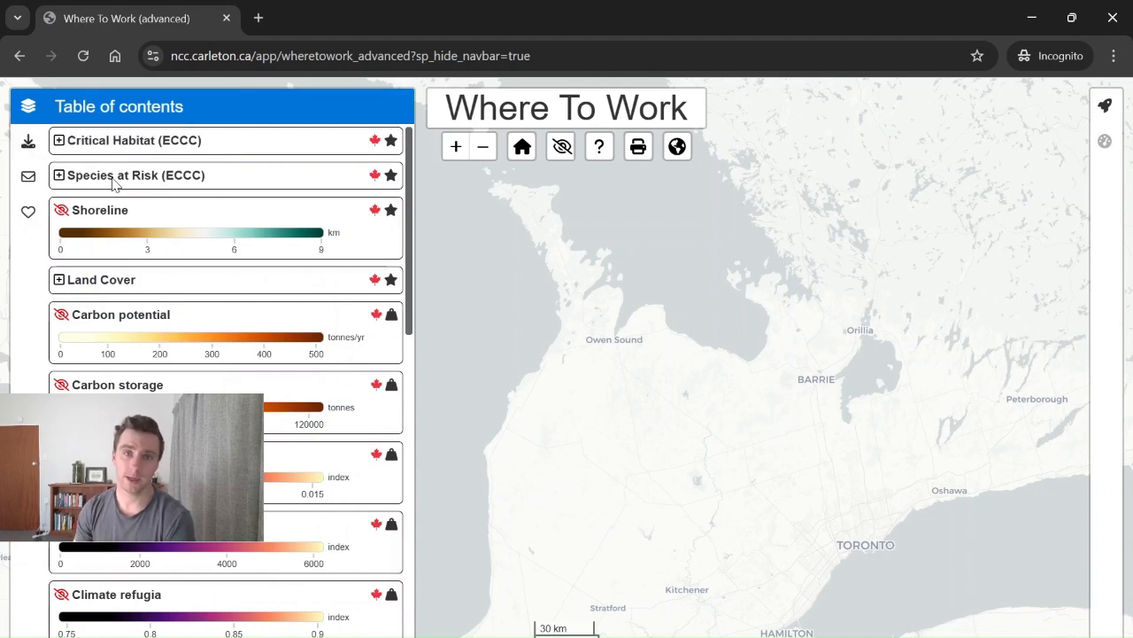
Step: Open the new solution settings and expand the Critical Habitat (ECCC) layer group
left_click(1105, 105)
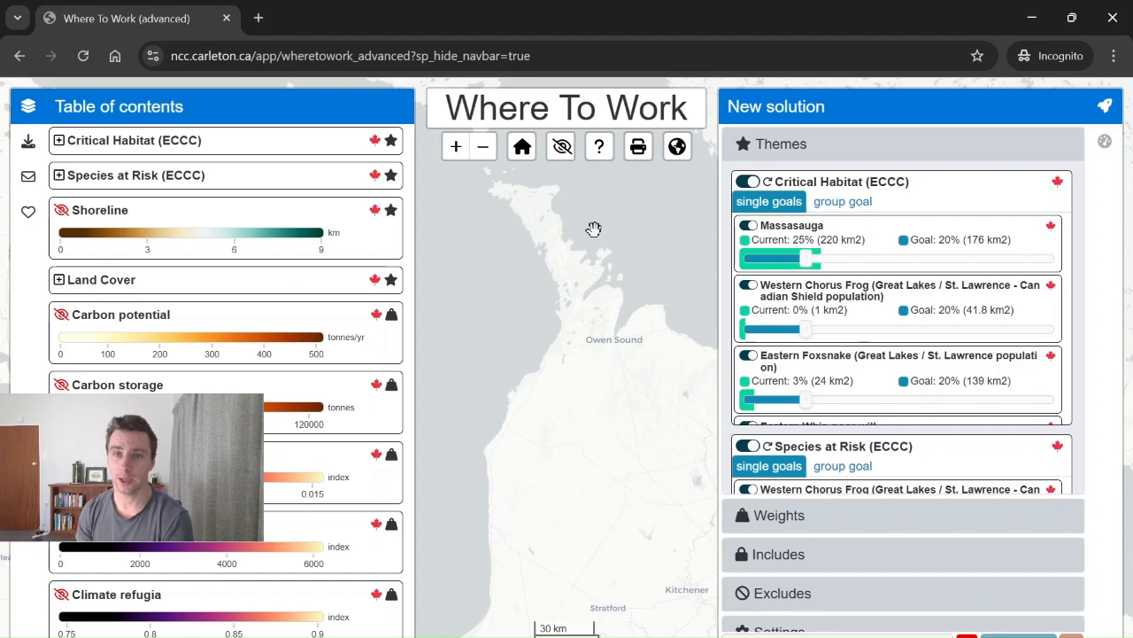
left_click_drag(565, 338, 496, 311)
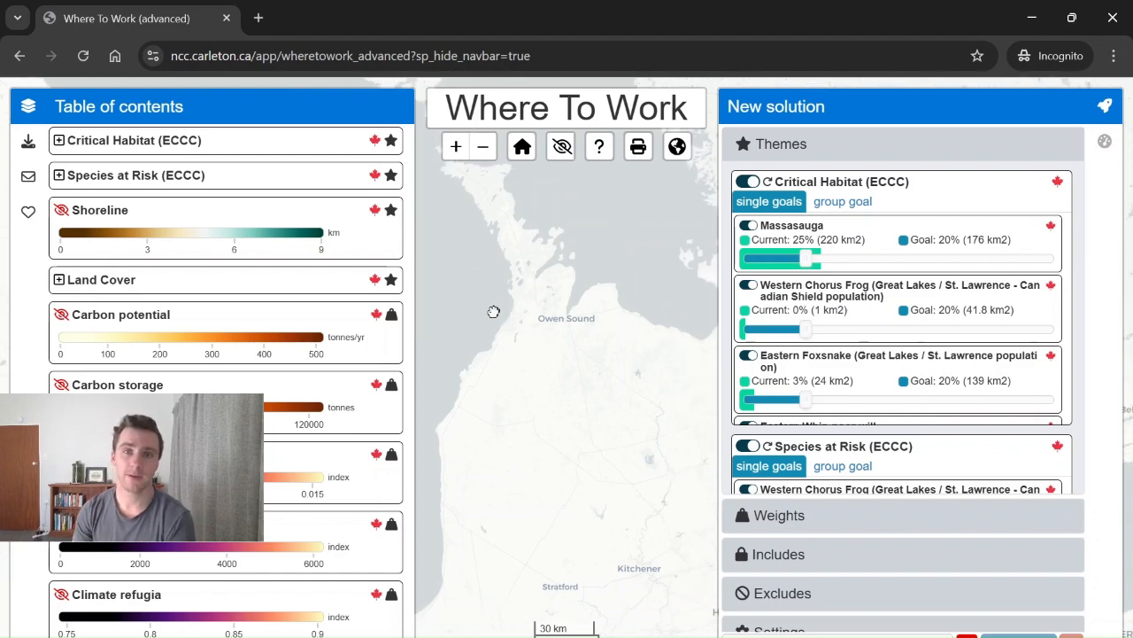
left_click(61, 141)
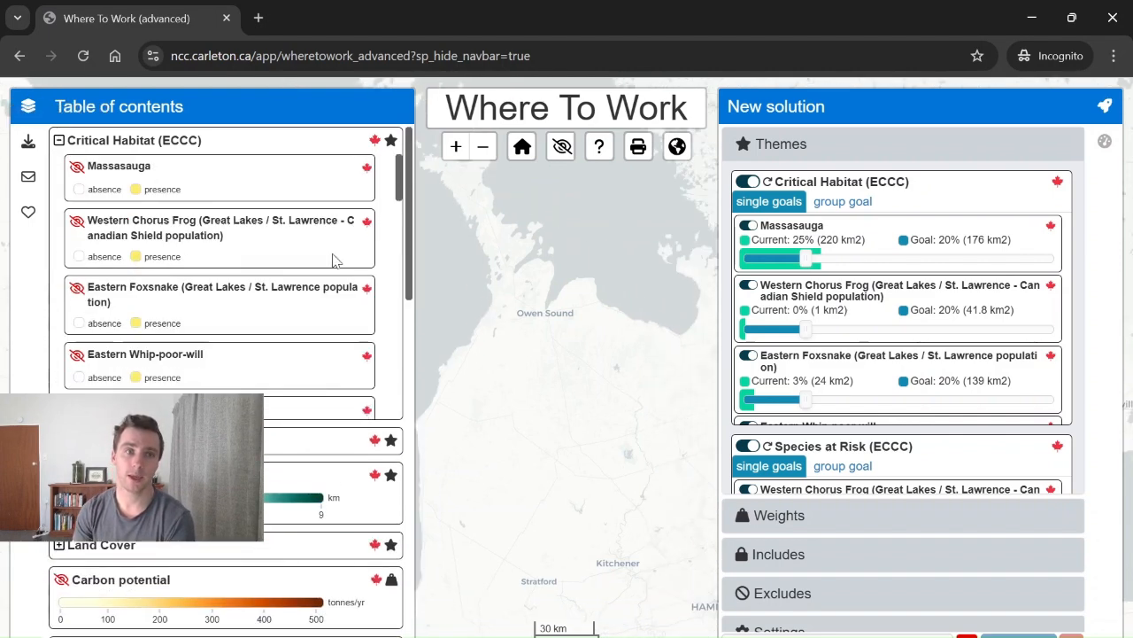
Step: Show the Massasauga and Eastern Whip-poor-will habitat layers, and toggle the Western Chorus Frog and Eastern Foxsnake layers on and off
left_click(77, 166)
left_click(77, 223)
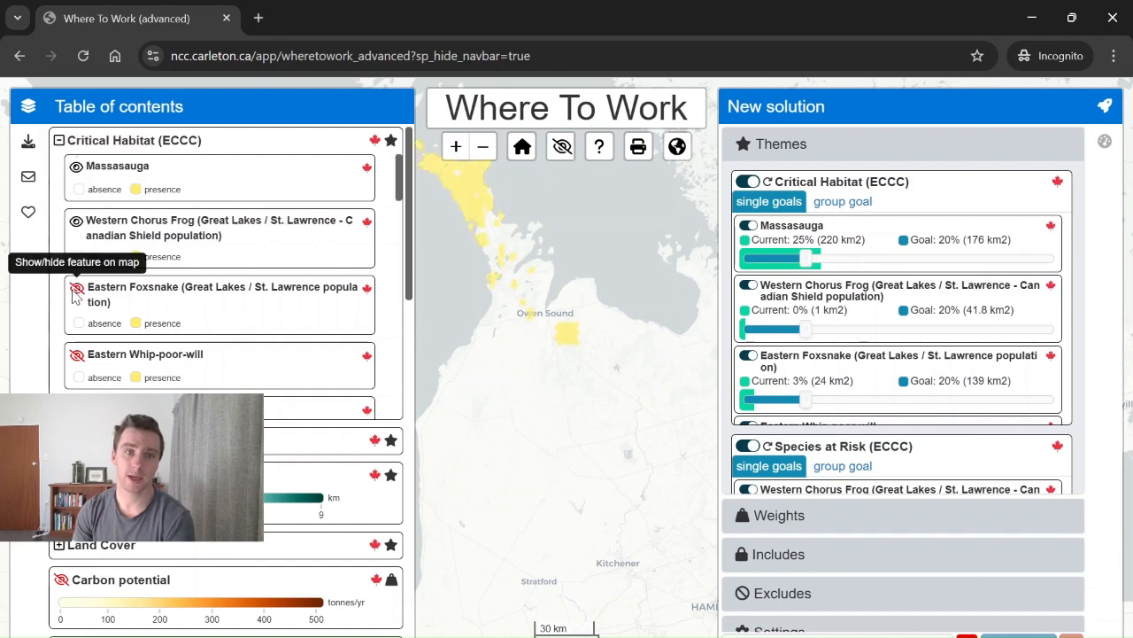
left_click(77, 288)
left_click(77, 355)
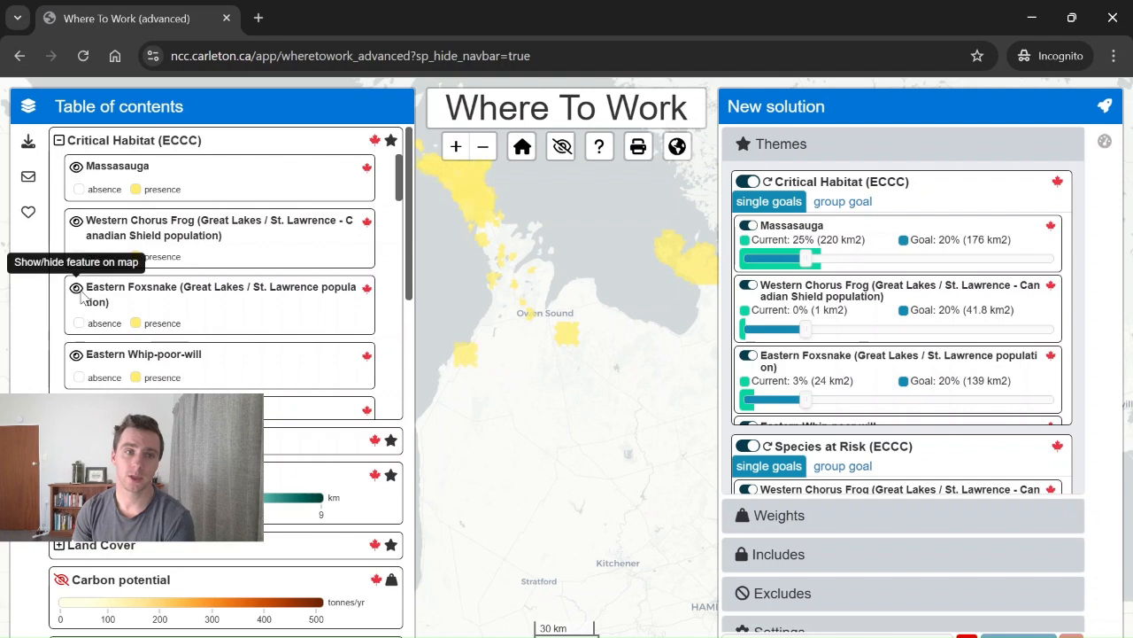
left_click(77, 287)
left_click(77, 222)
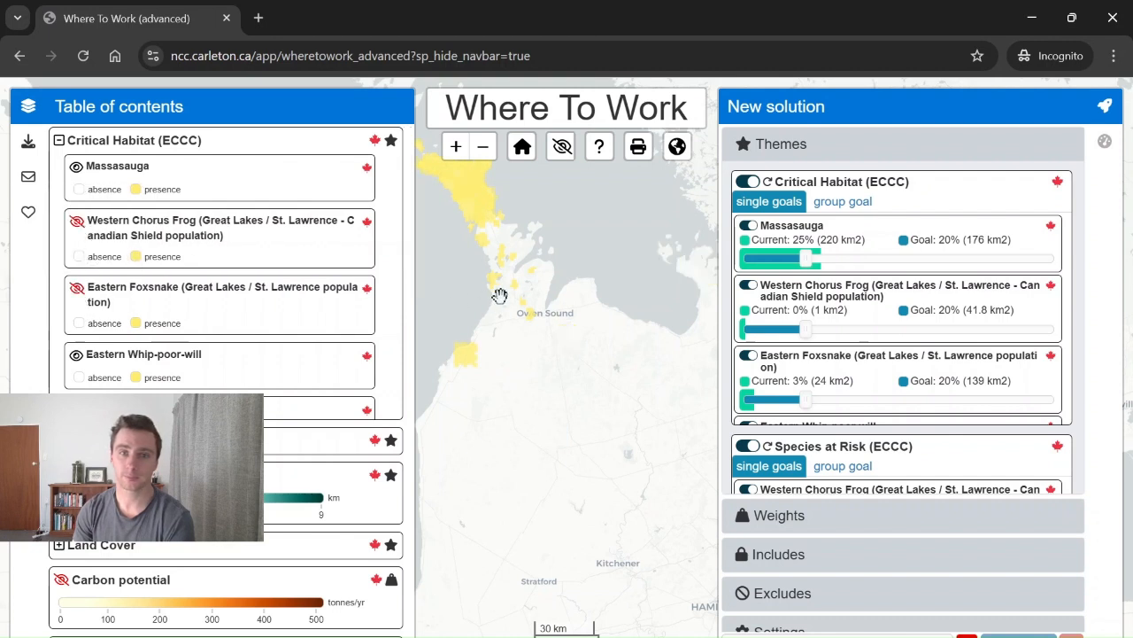
left_click_drag(498, 296, 572, 399)
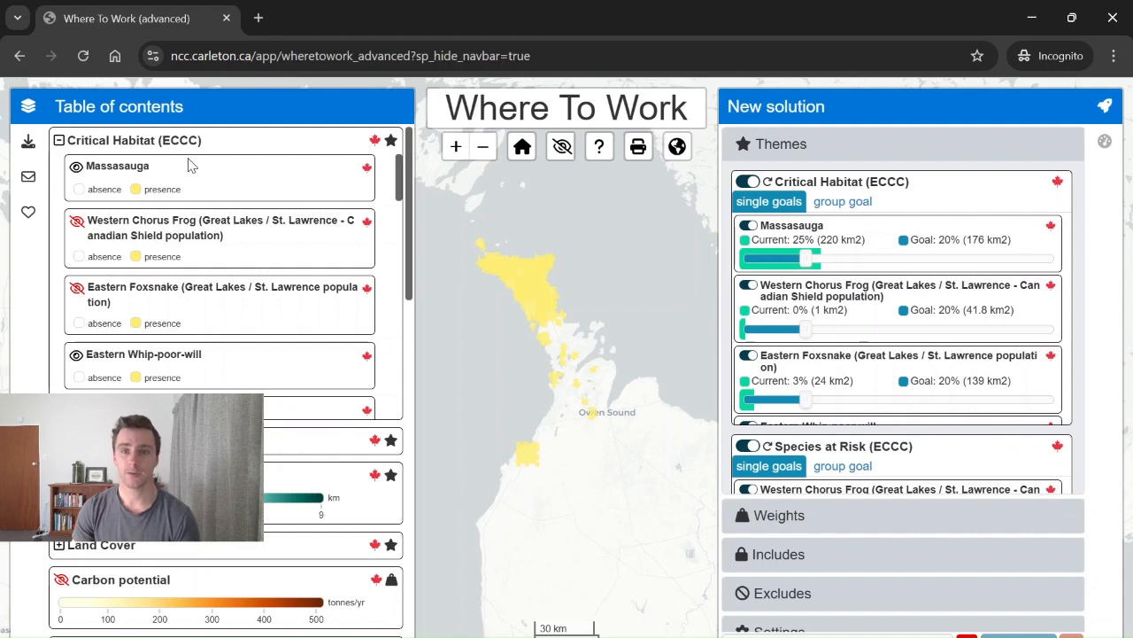
Step: Collapse the table of contents and set the Eastern Foxsnake critical habitat goal to 30%
left_click(27, 106)
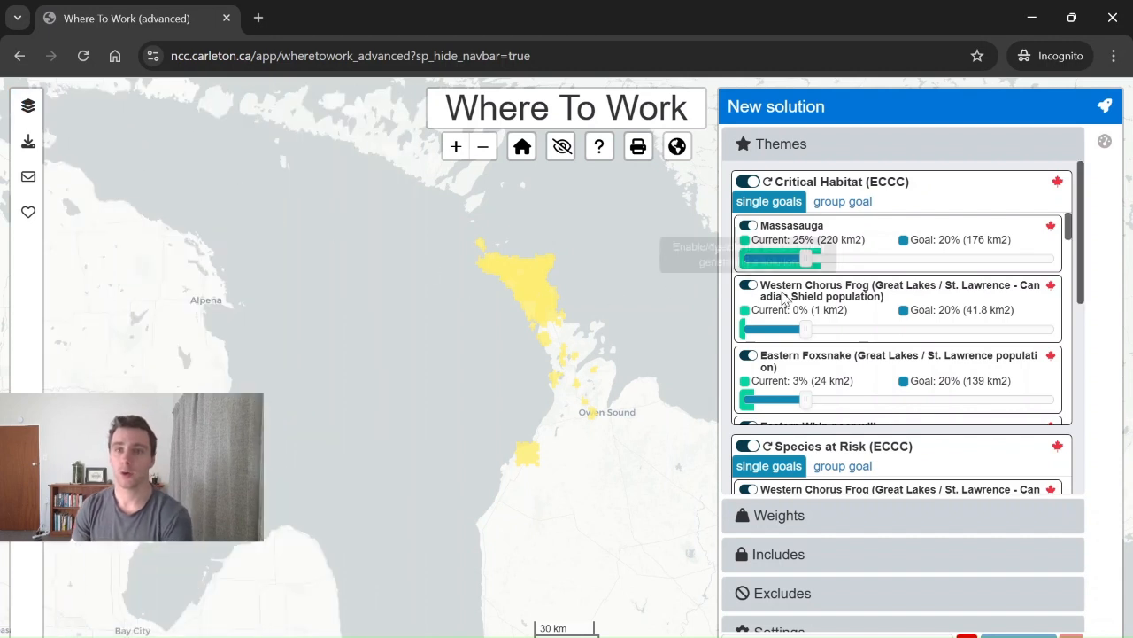
scroll(771, 354, "down", 1)
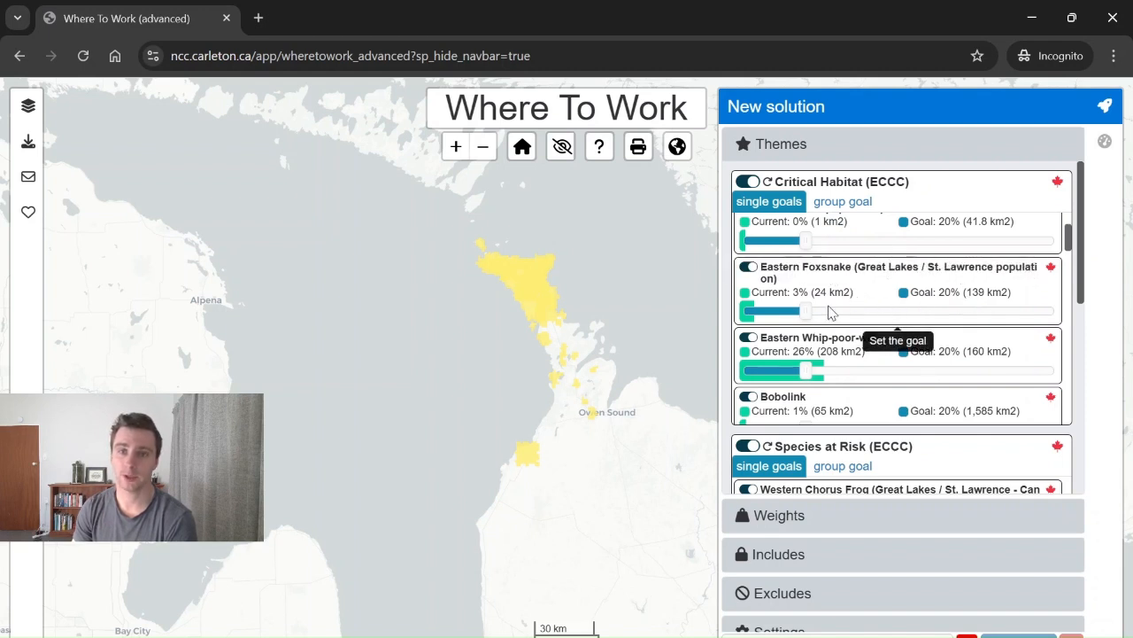
left_click_drag(805, 317, 832, 317)
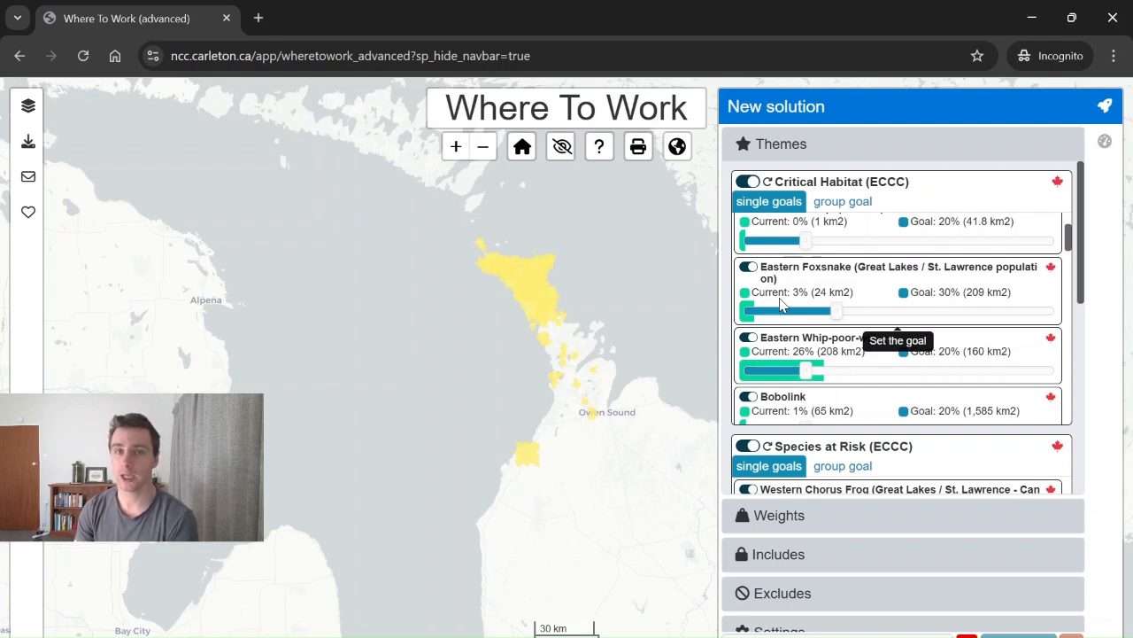
Step: Review the includes and weights available for the new solution, and return to the theme goals
left_click(780, 554)
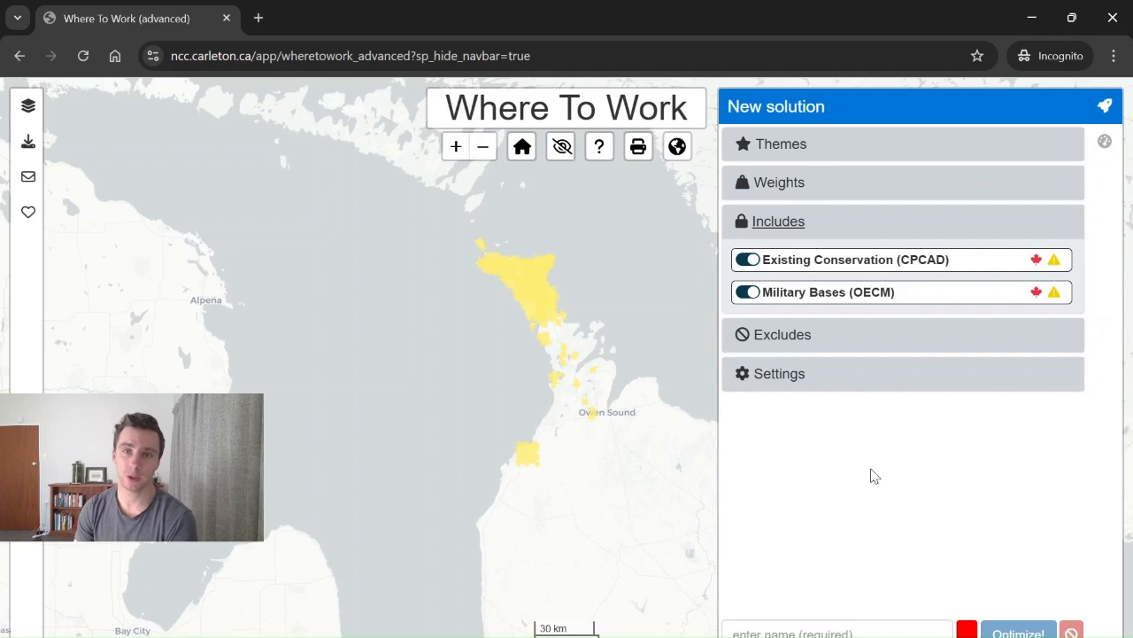
left_click(777, 183)
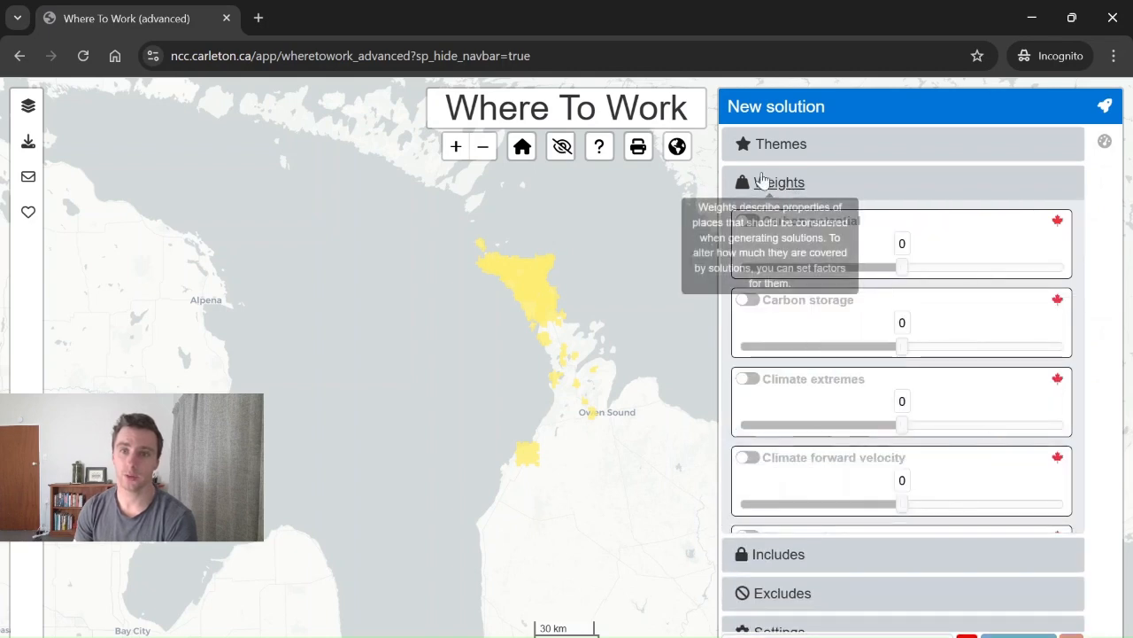
left_click(773, 156)
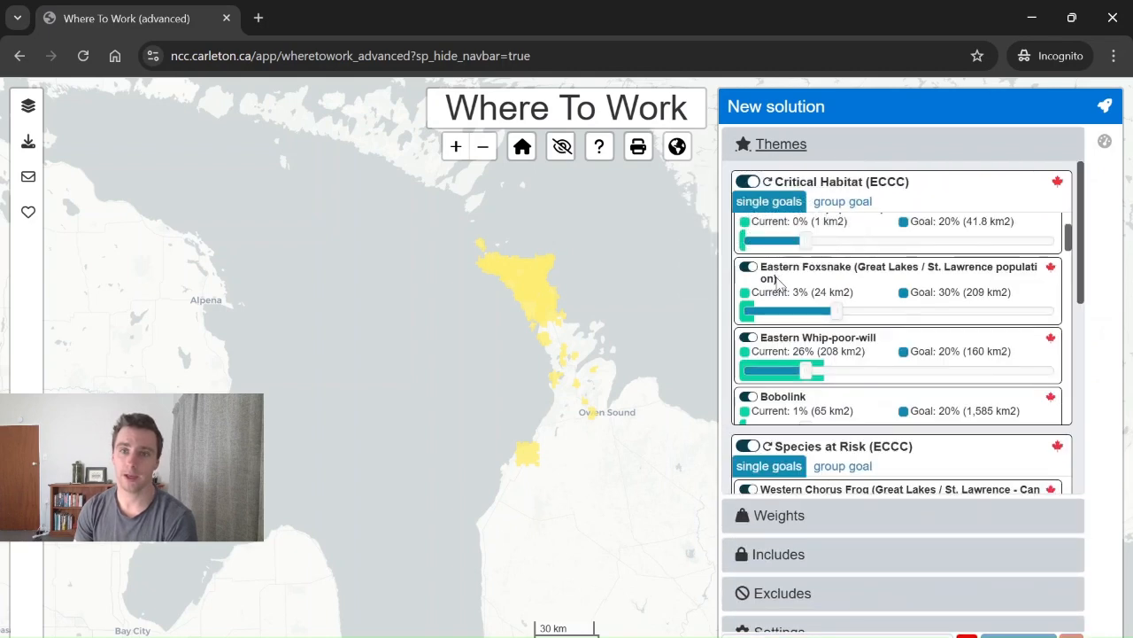
Step: Disable the Existing Conservation (CPCAD) include and check the current coverage of the Critical Habitat themes
left_click(769, 551)
left_click(747, 260)
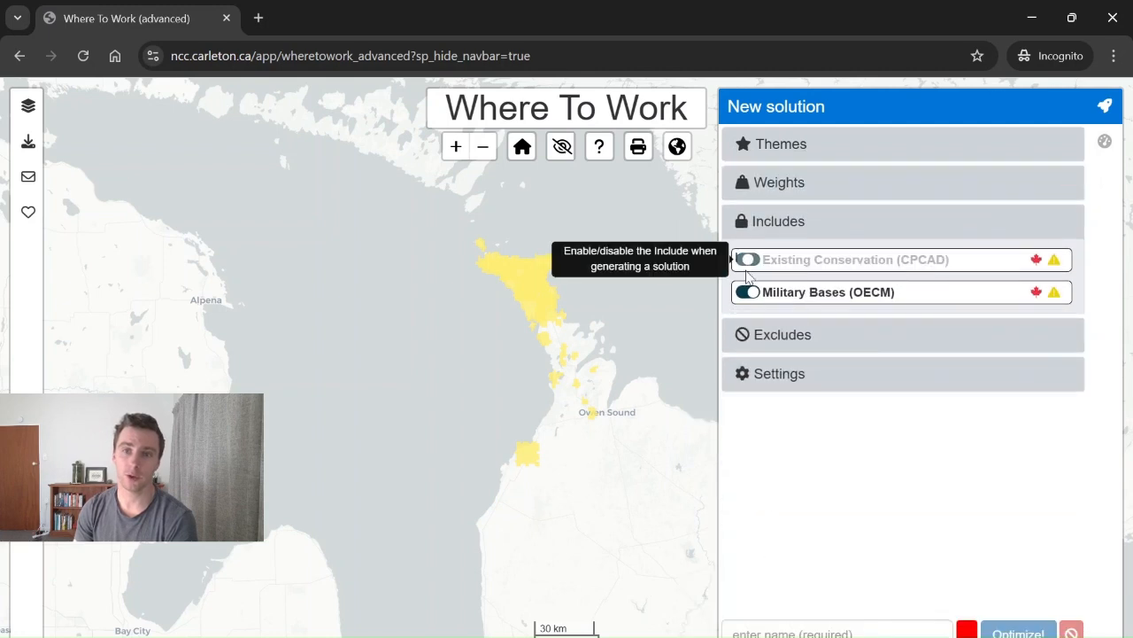
left_click(772, 144)
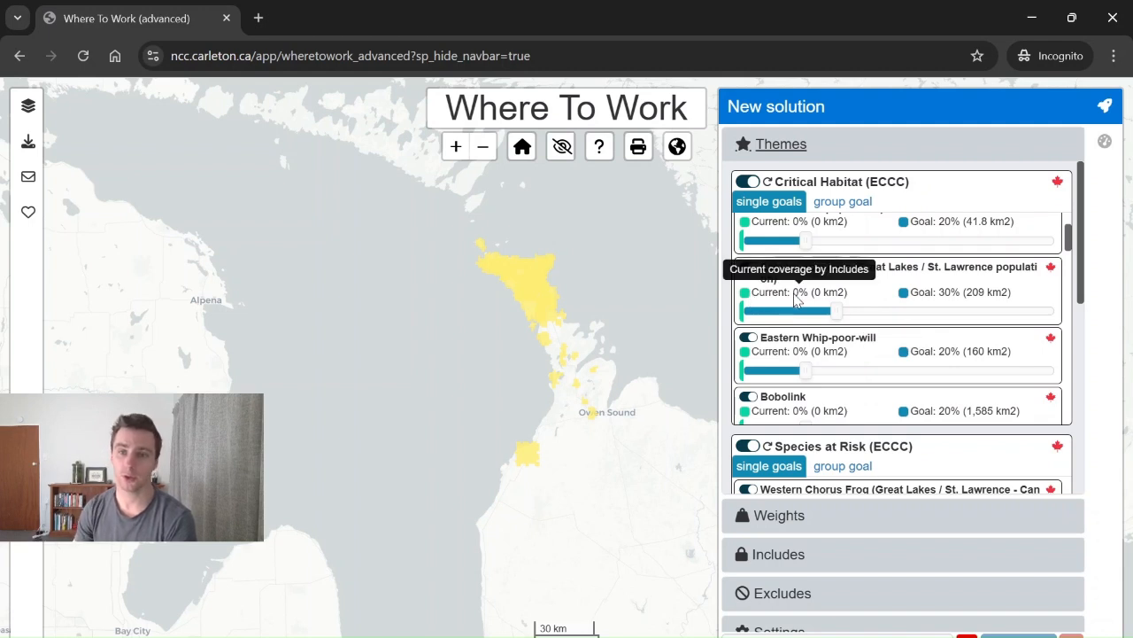
Step: Enable the Existing Conservation (CPCAD) and Military Bases (OECM) includes again, and return to the Critical Habitat goals
left_click(773, 556)
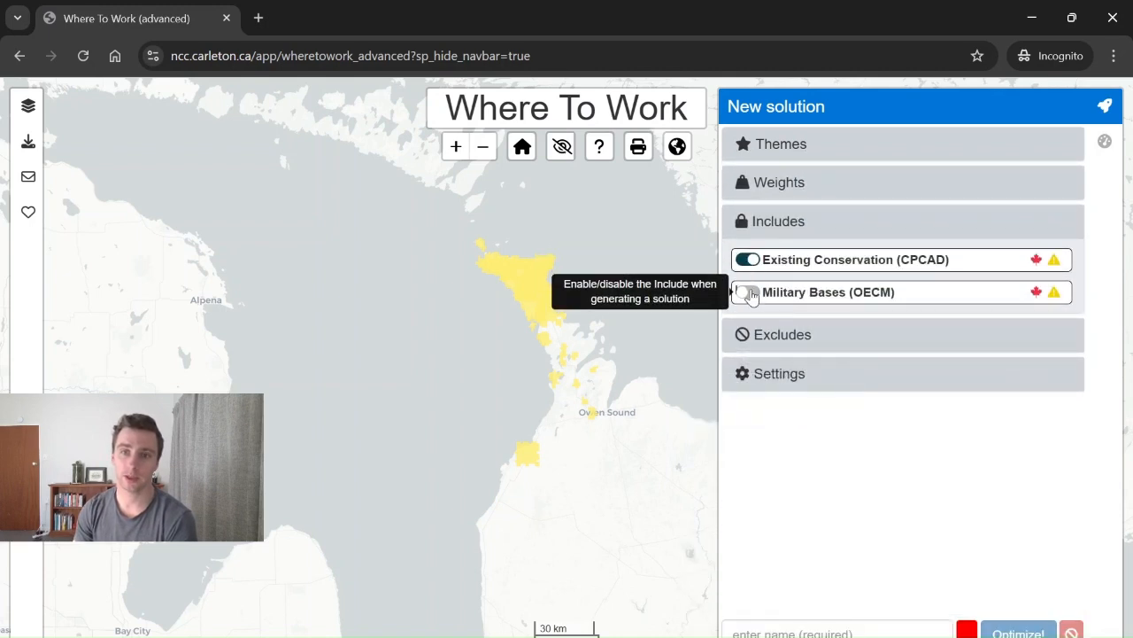
left_click(748, 293)
left_click(770, 144)
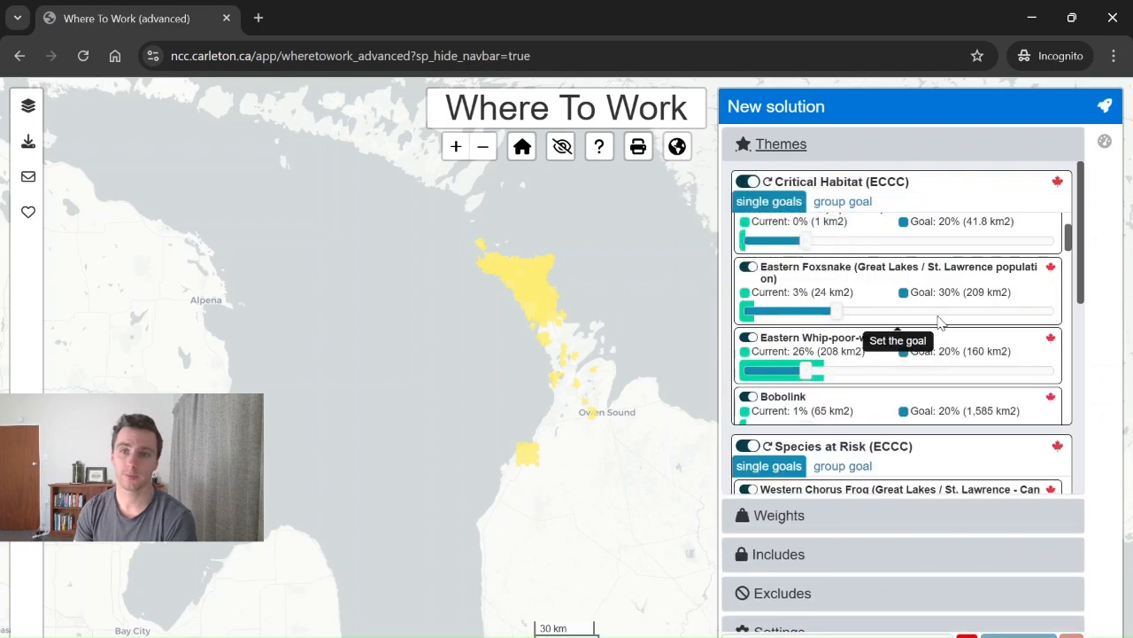
scroll(1070, 241, "up", 1)
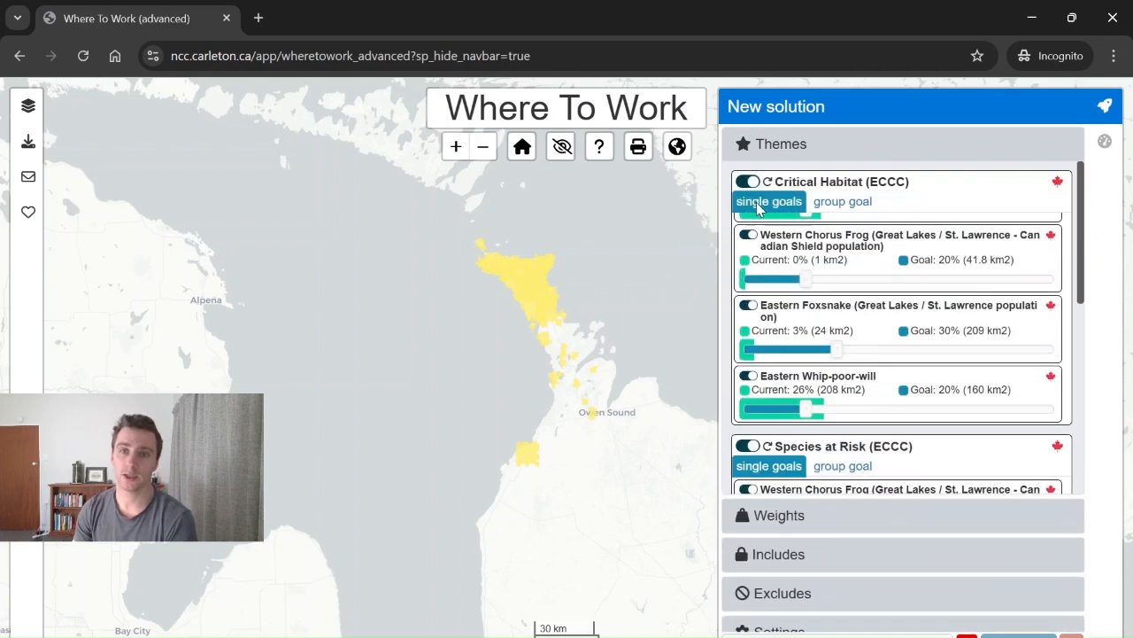
Step: Try a 30% group goal for the Critical Habitat theme, and switch back to its single goals
scroll(1069, 236, "up", 1)
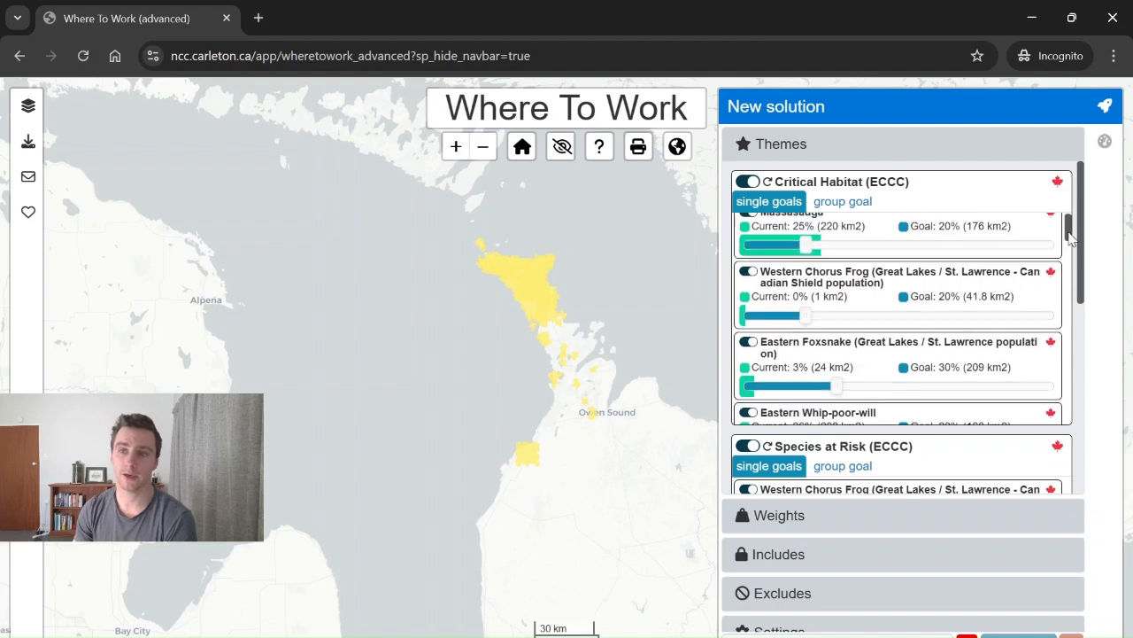
left_click(864, 202)
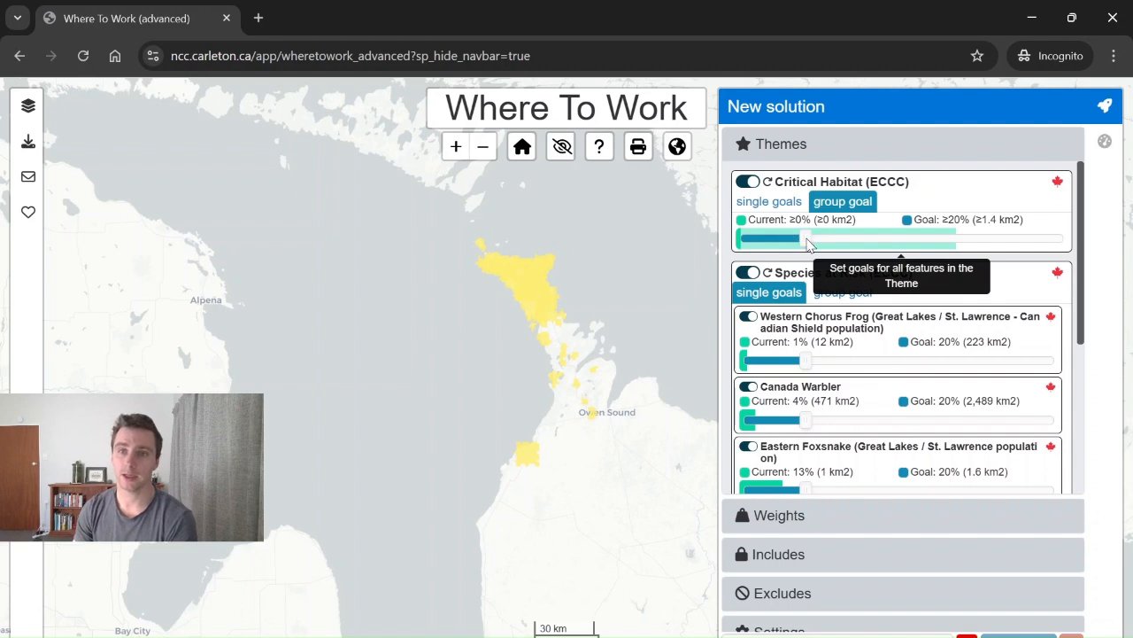
left_click_drag(806, 244, 841, 245)
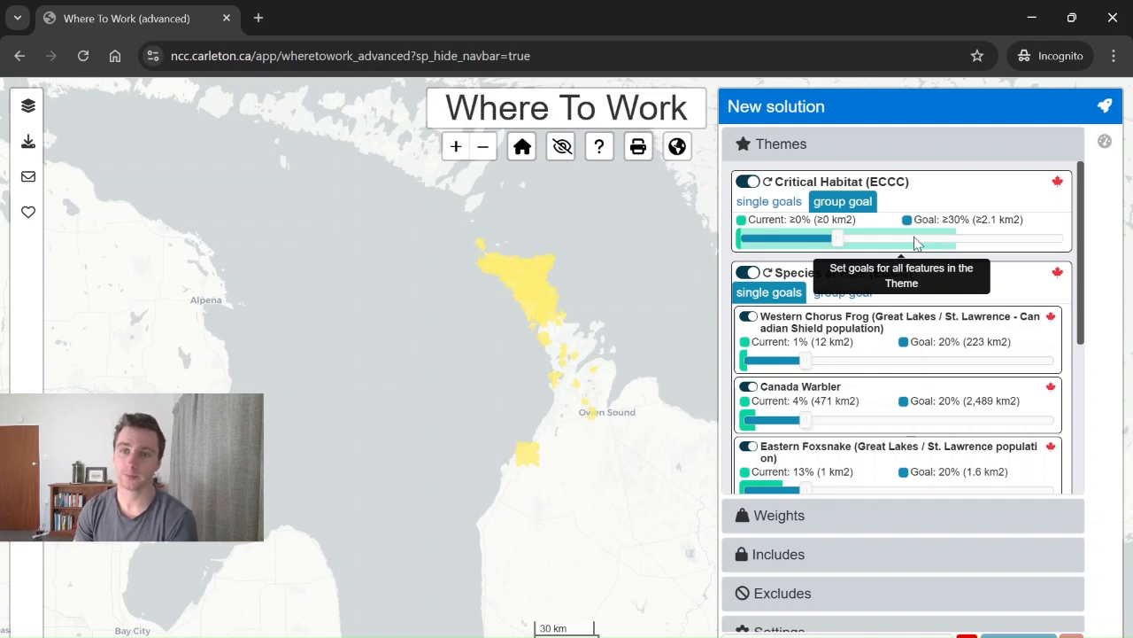
left_click(778, 209)
scroll(1071, 304, "down", 5)
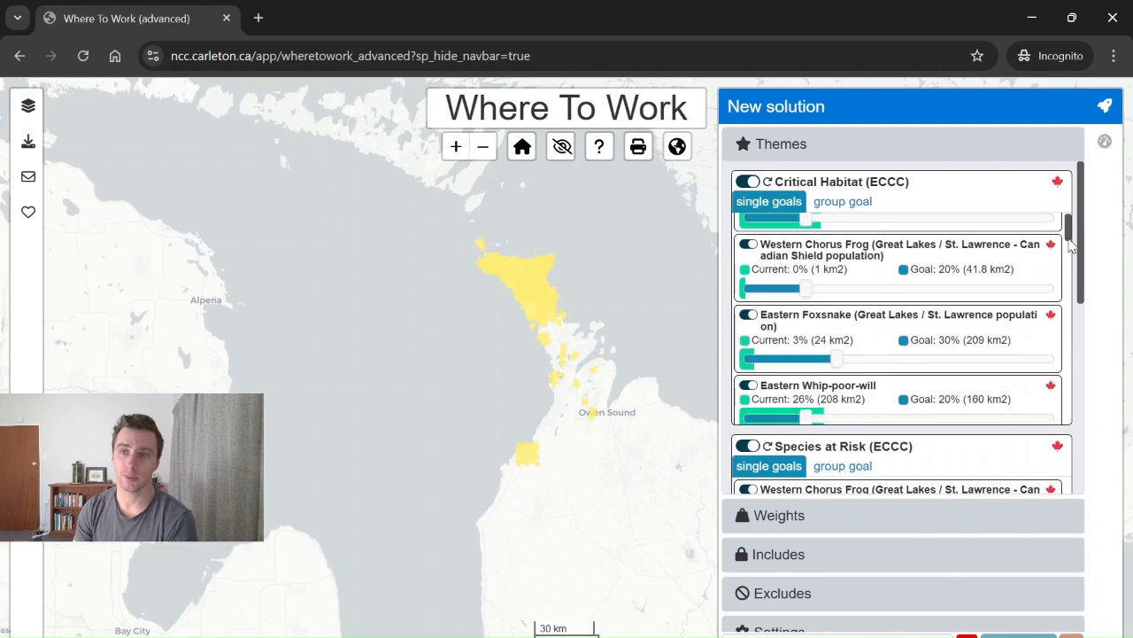
left_click_drag(1071, 303, 1067, 382)
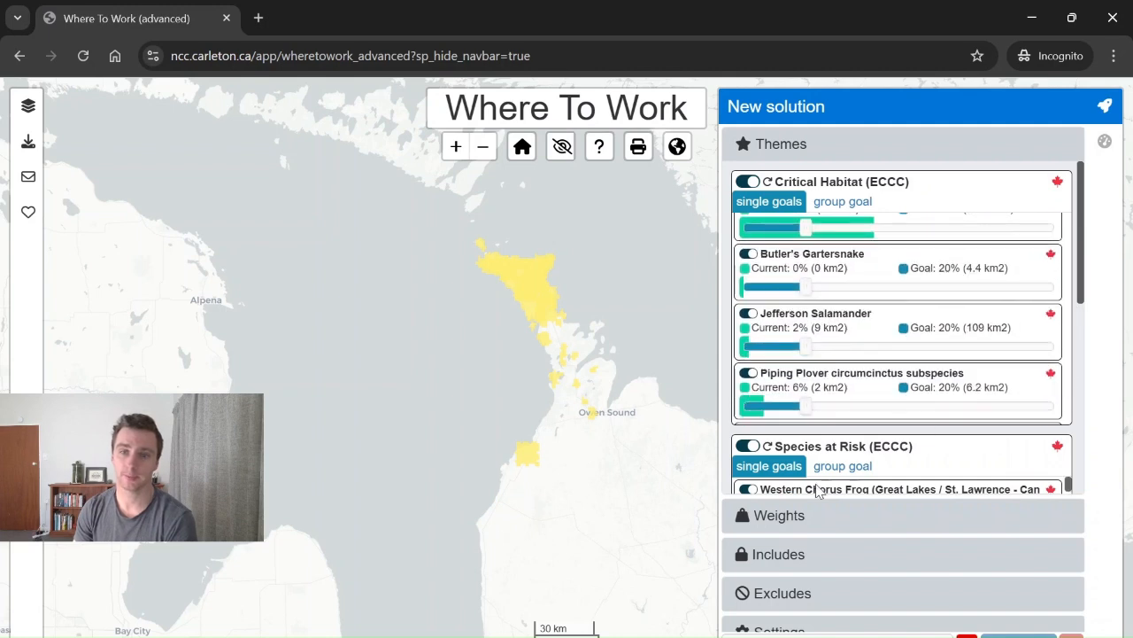
Step: Review the weights, includes, excludes and settings available for the new solution
left_click(784, 517)
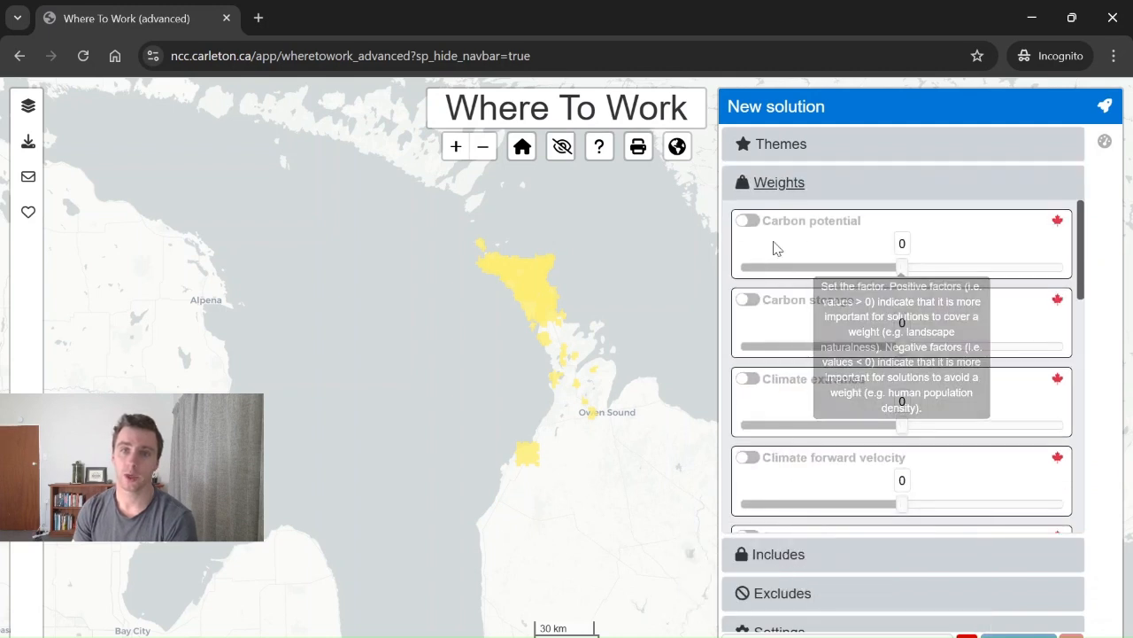
mouse_move(764, 189)
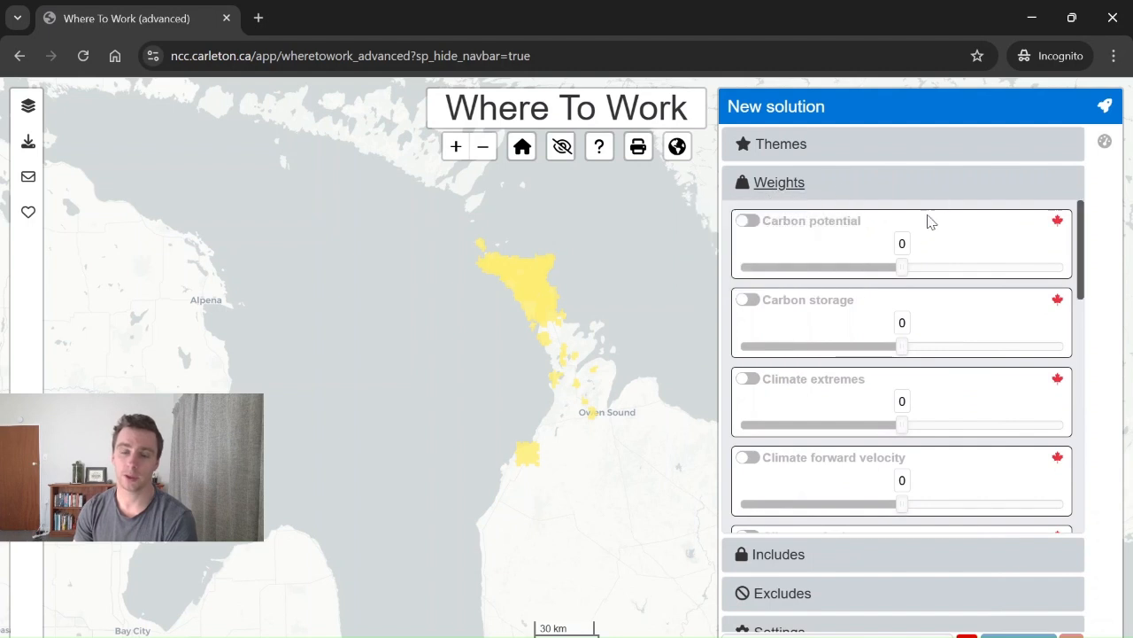
scroll(1082, 234, "down", 1)
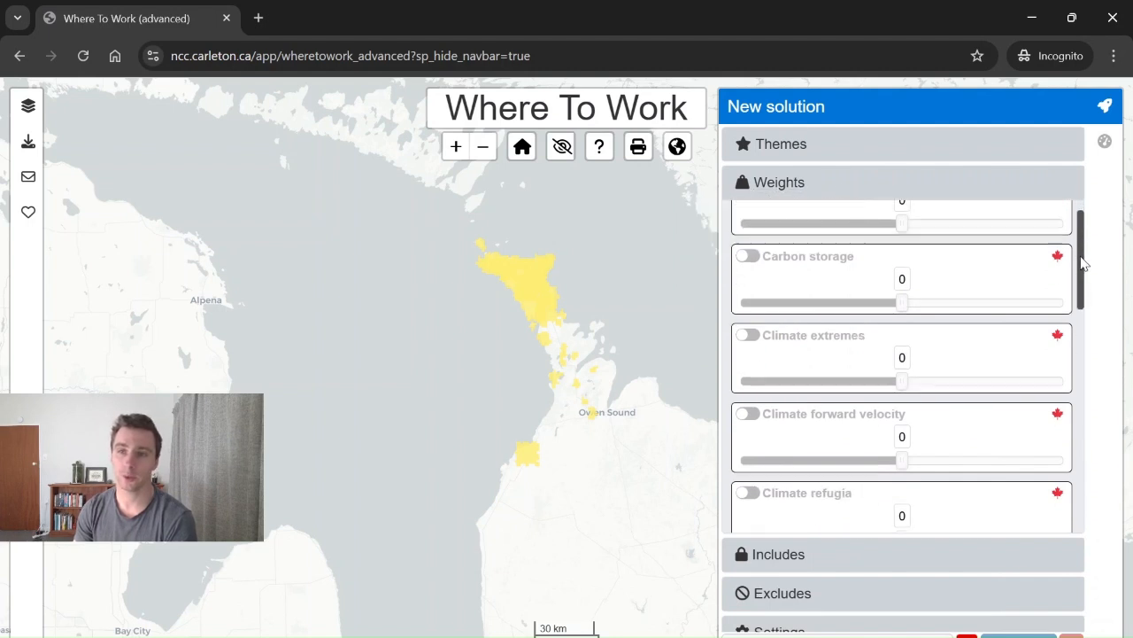
scroll(1082, 235, "up", 1)
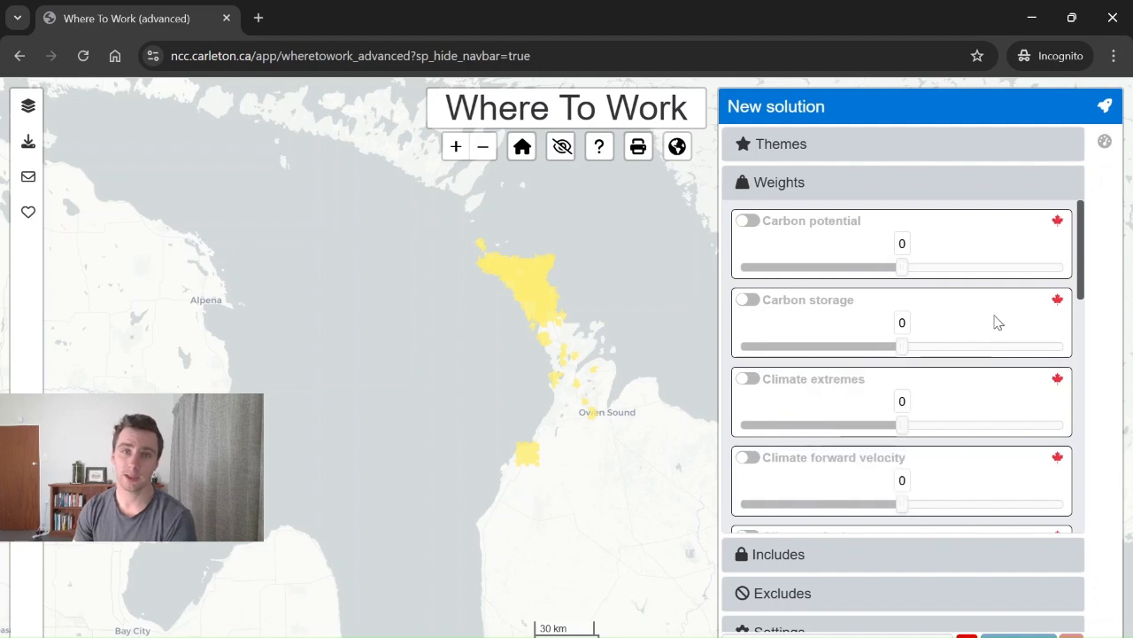
left_click(766, 553)
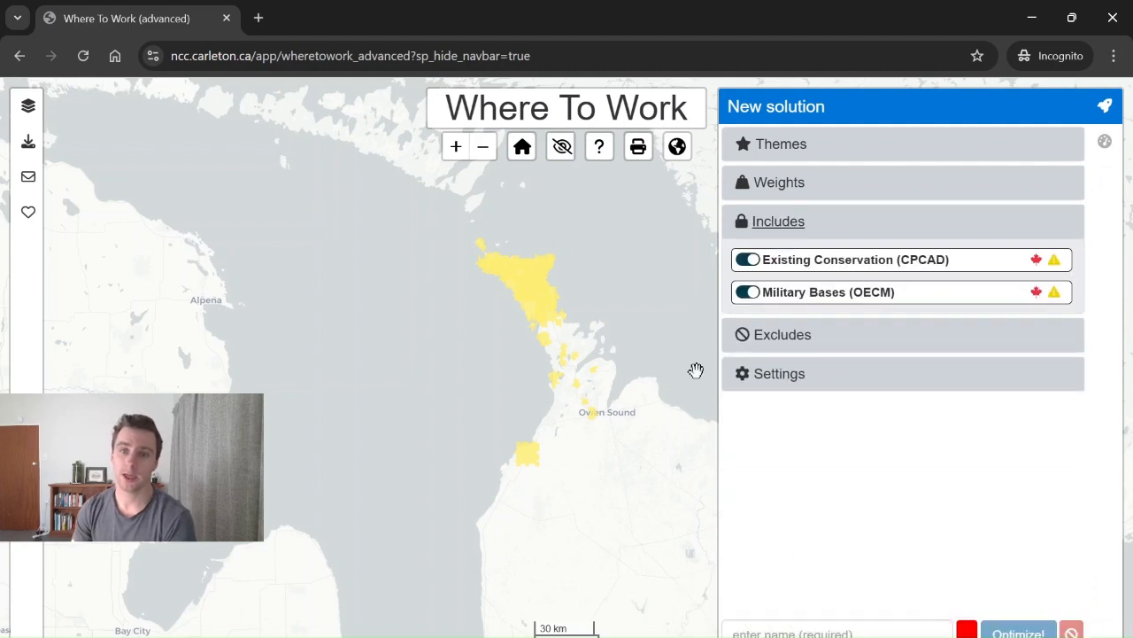
left_click(779, 335)
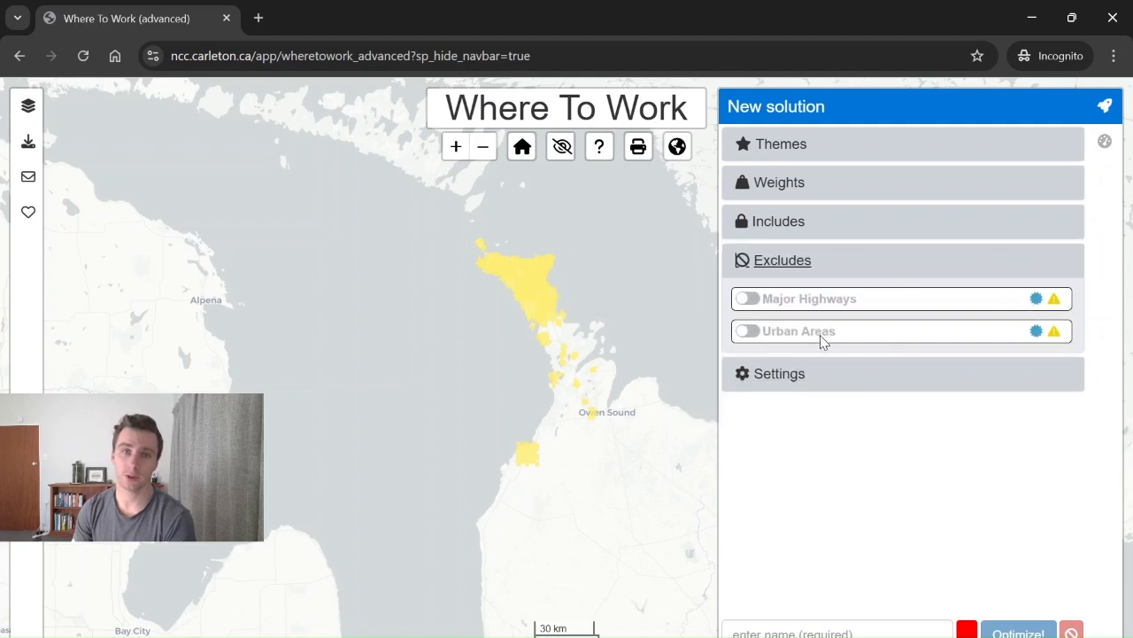
left_click(797, 379)
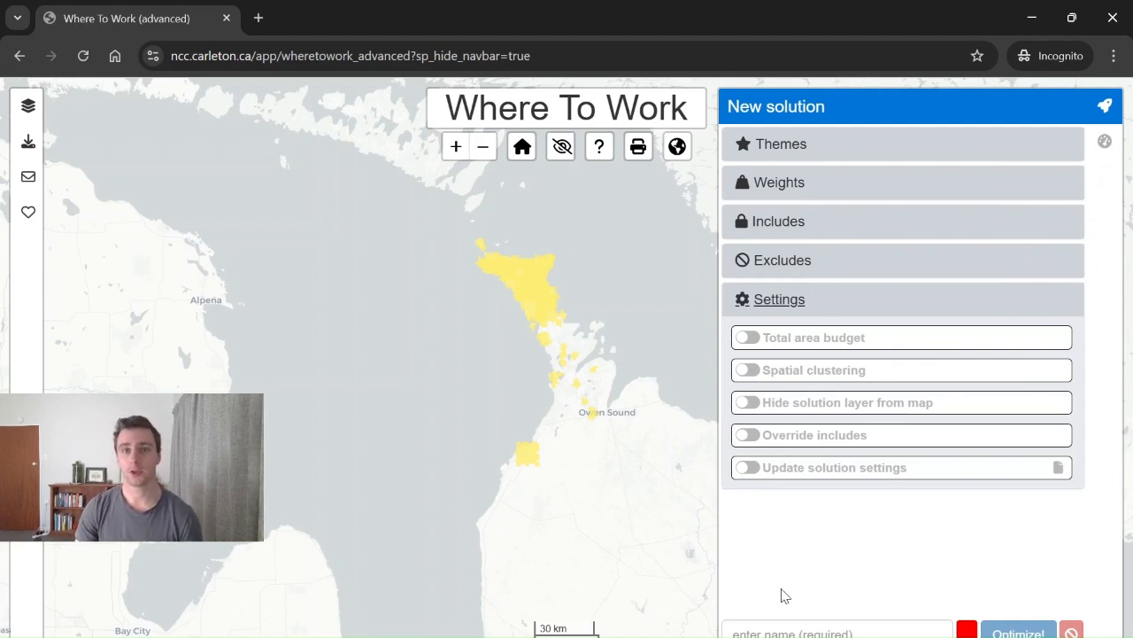
Step: Return to the theme goals and set the Forest goal under Land Cover to 30%
left_click(783, 143)
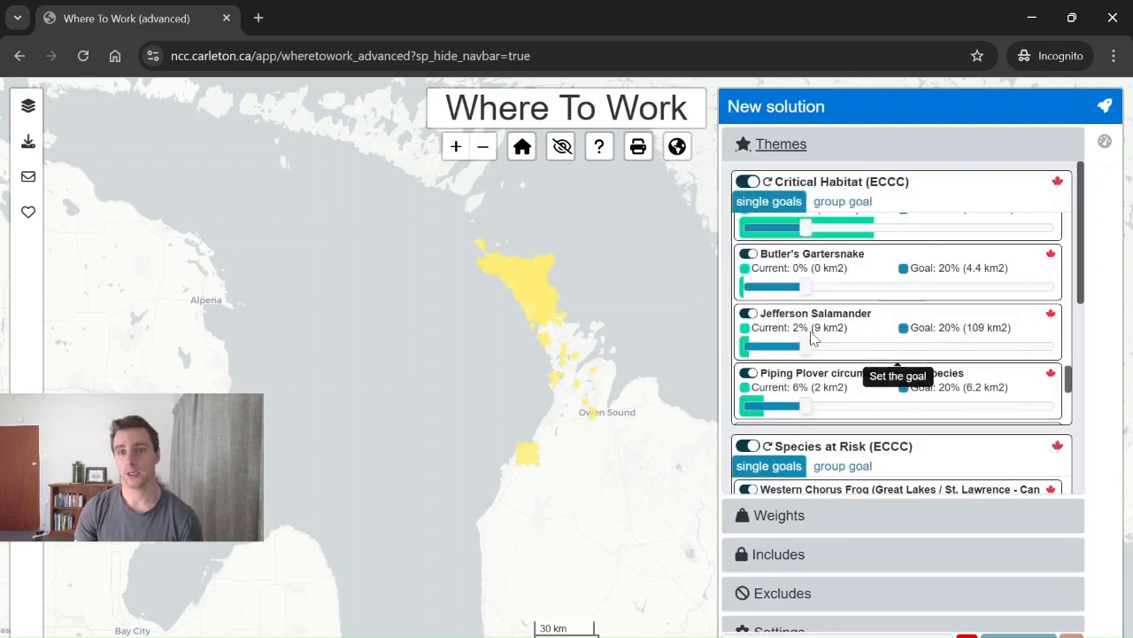
scroll(813, 337, "up", 8)
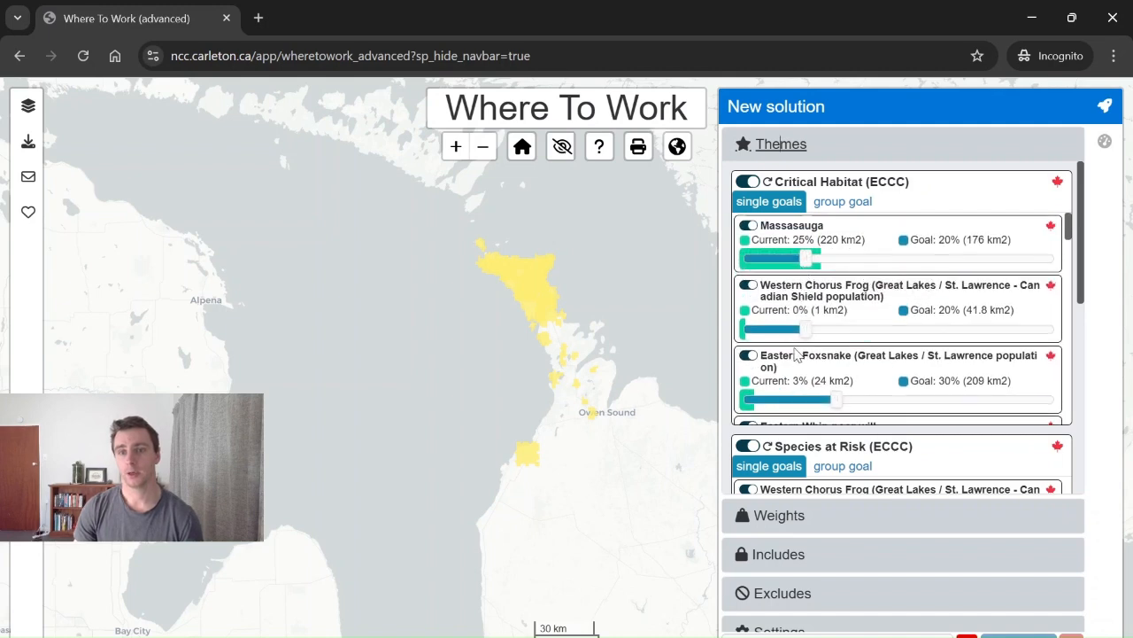
scroll(1082, 277, "down", 5)
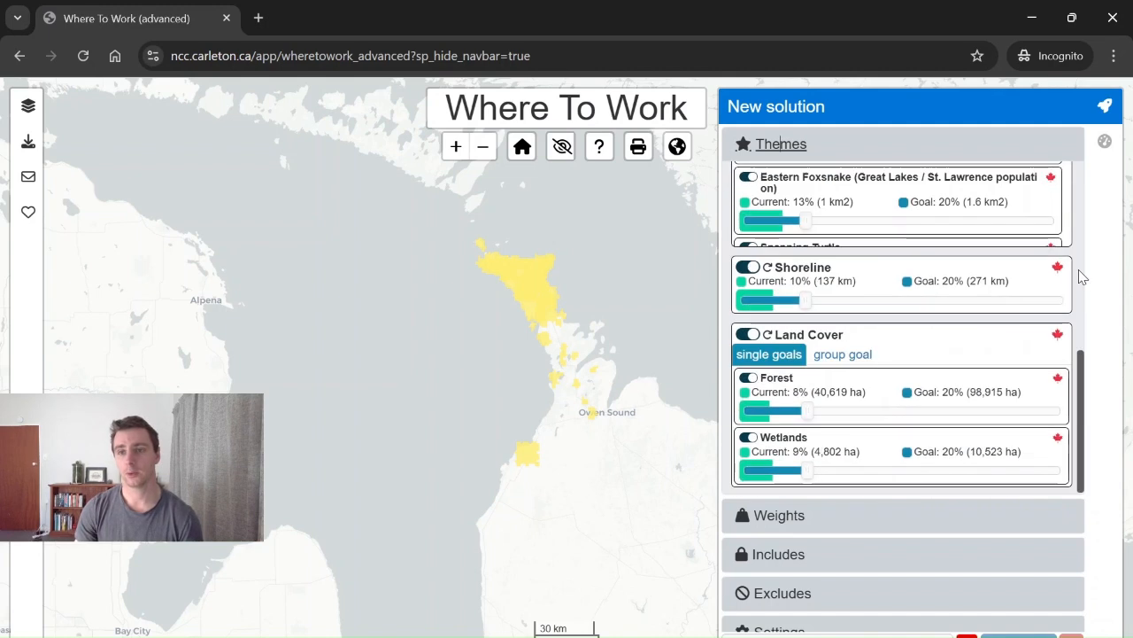
left_click_drag(804, 411, 837, 412)
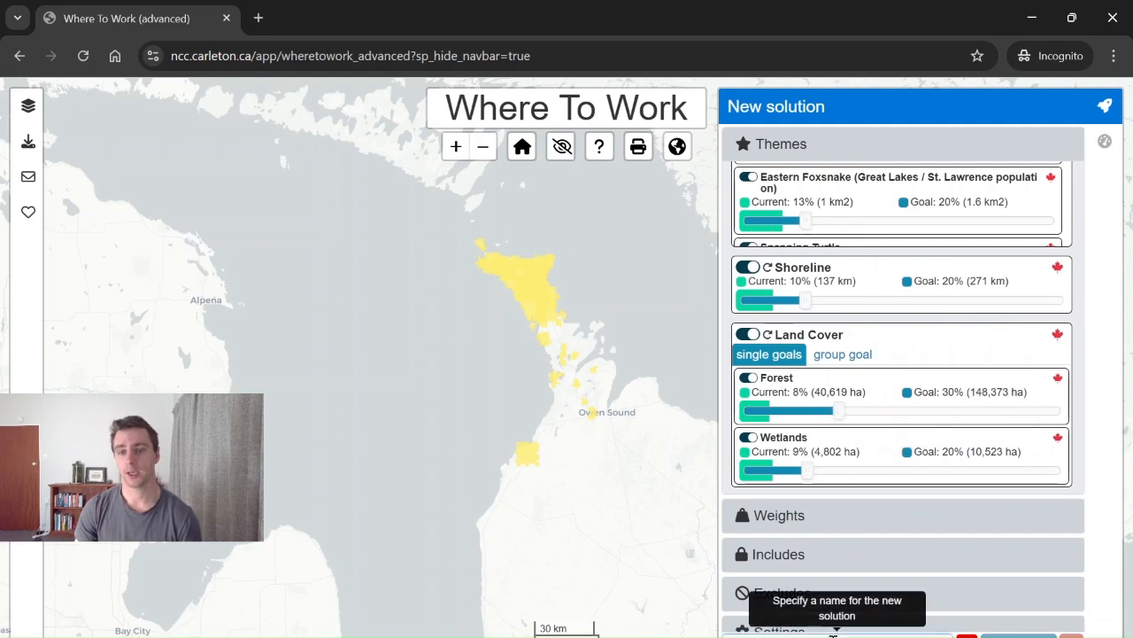
Step: Name the new solution sol1 and collapse the theme goals
scroll(1030, 432, "down", 2)
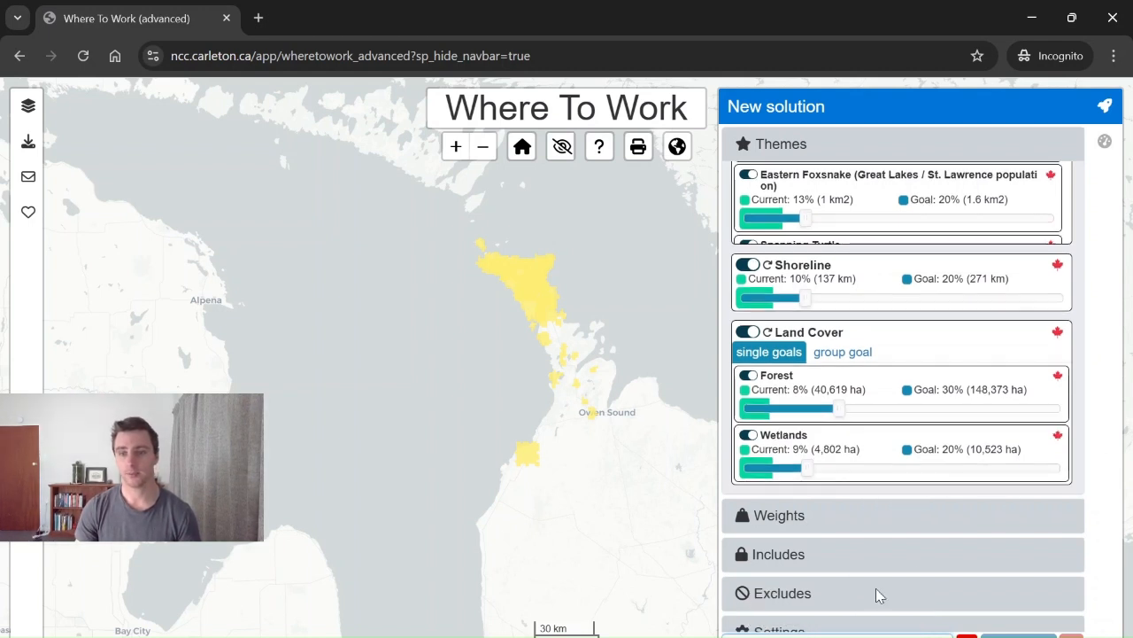
scroll(854, 596, "down", 1)
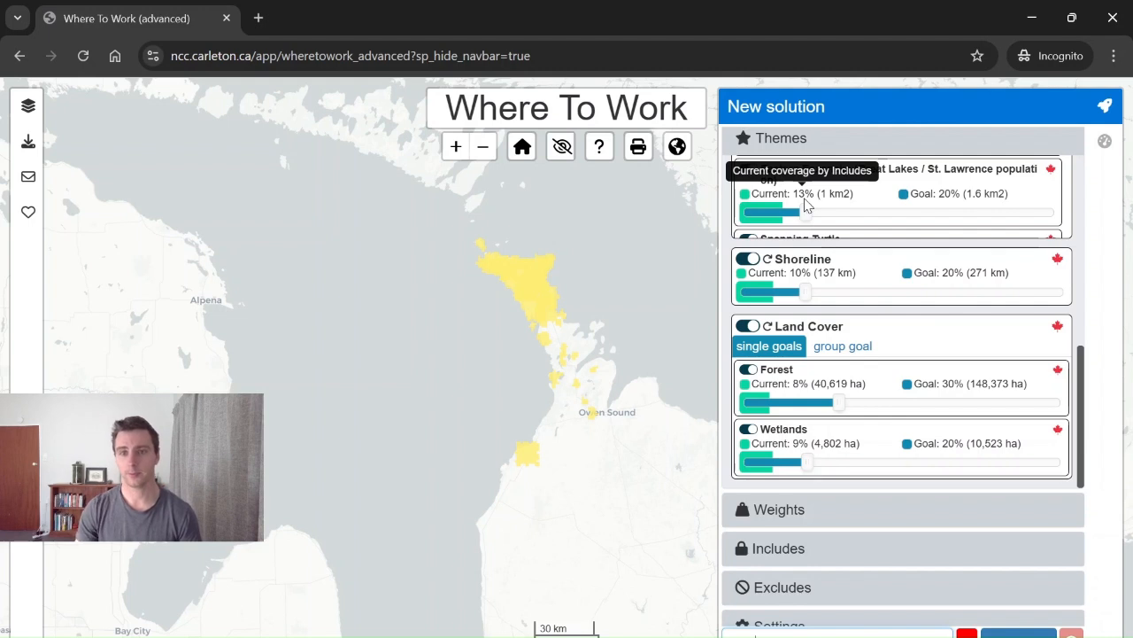
left_click(780, 139)
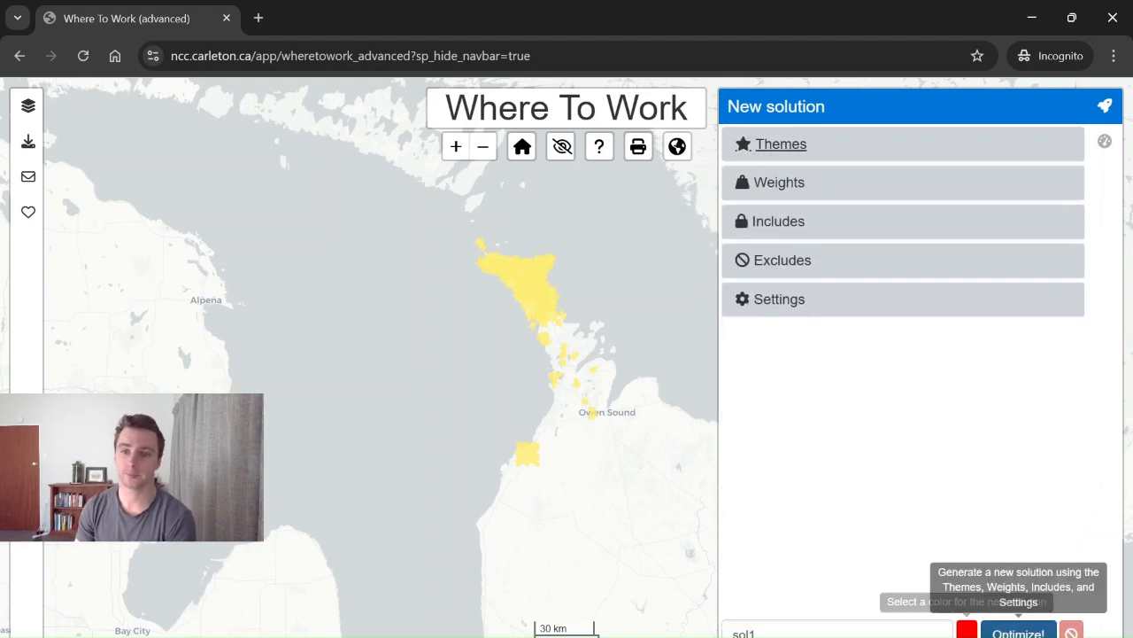
Step: Hide all layers on the map and run the optimization to generate the new solution
left_click(30, 111)
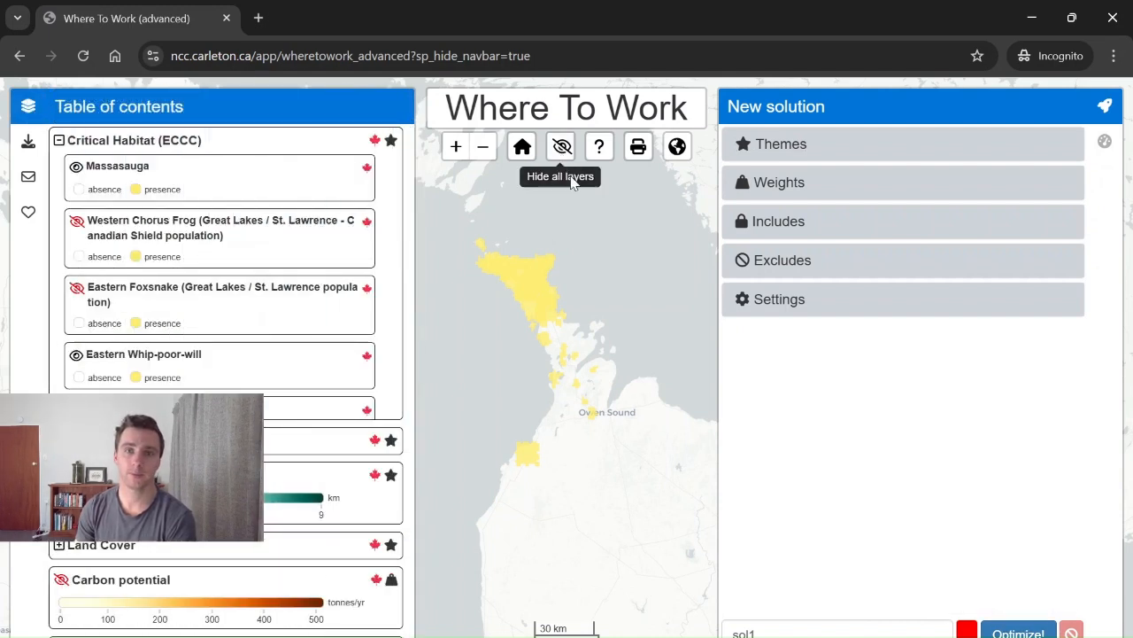
left_click(571, 179)
left_click(28, 107)
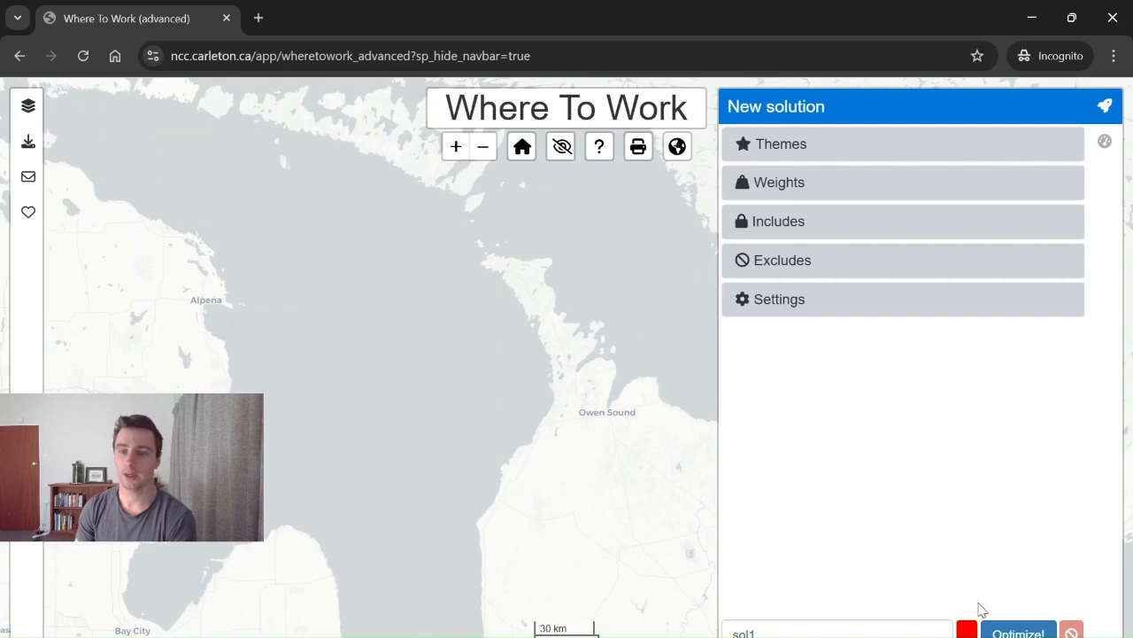
left_click(1018, 631)
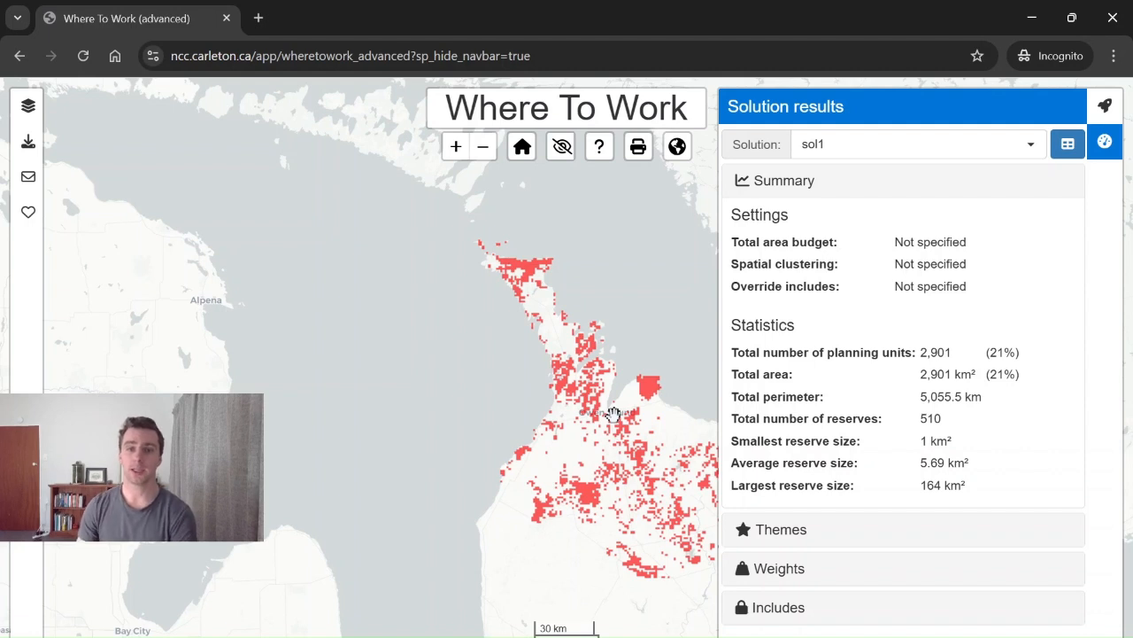
Step: View the full extent of the sol1 solution and switch between the new solution and solution results sidebars
left_click_drag(568, 465, 476, 406)
left_click_drag(582, 431, 409, 462)
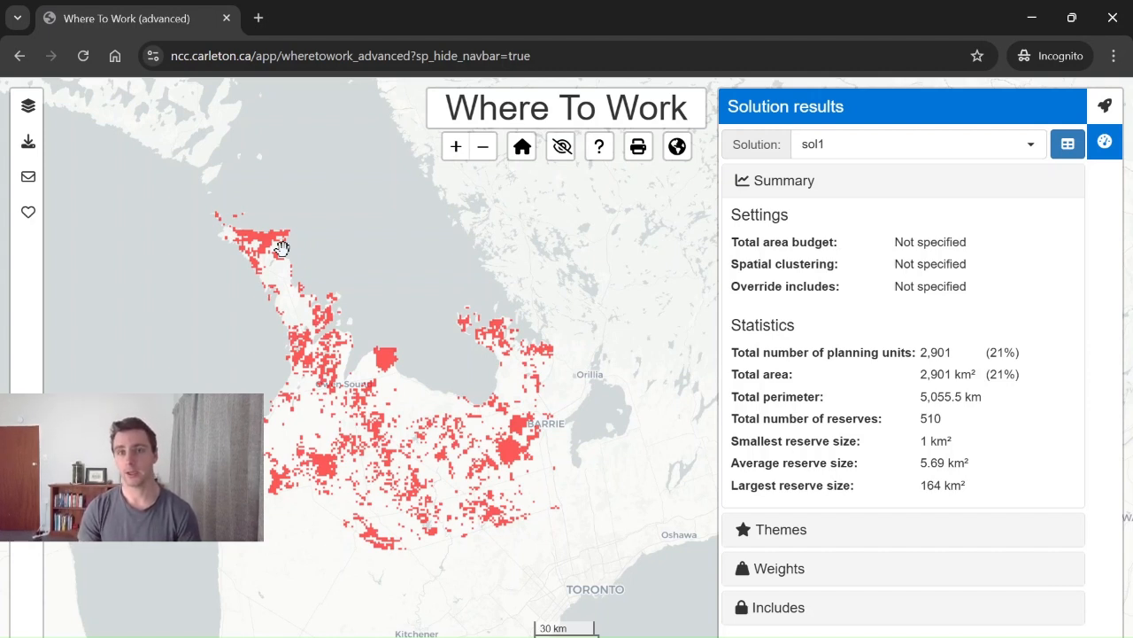
left_click(1118, 134)
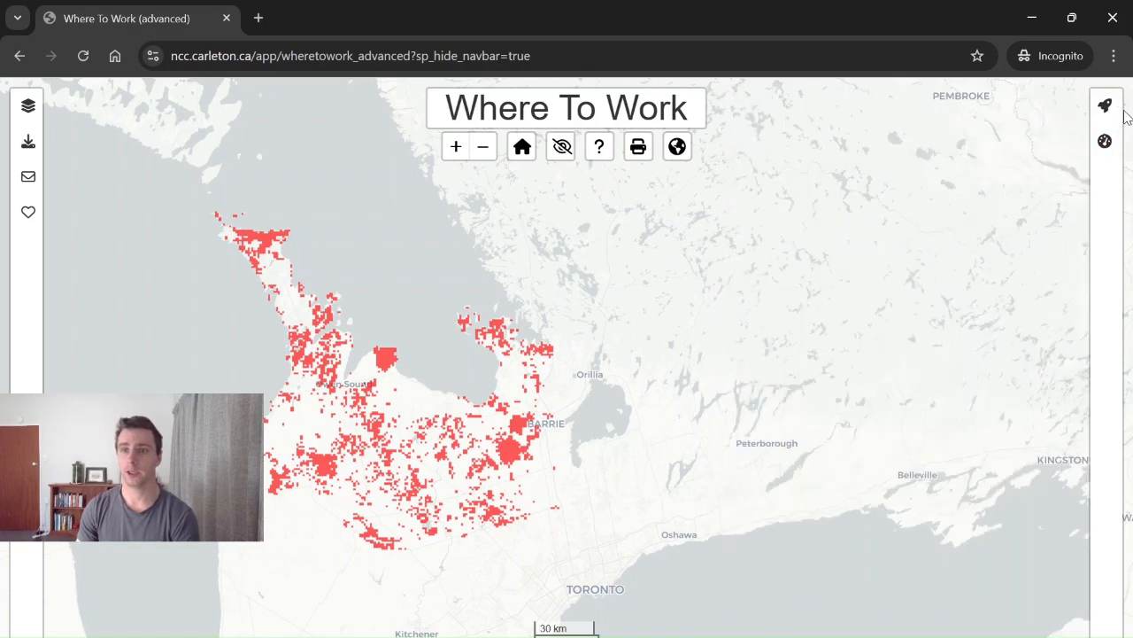
left_click(1105, 105)
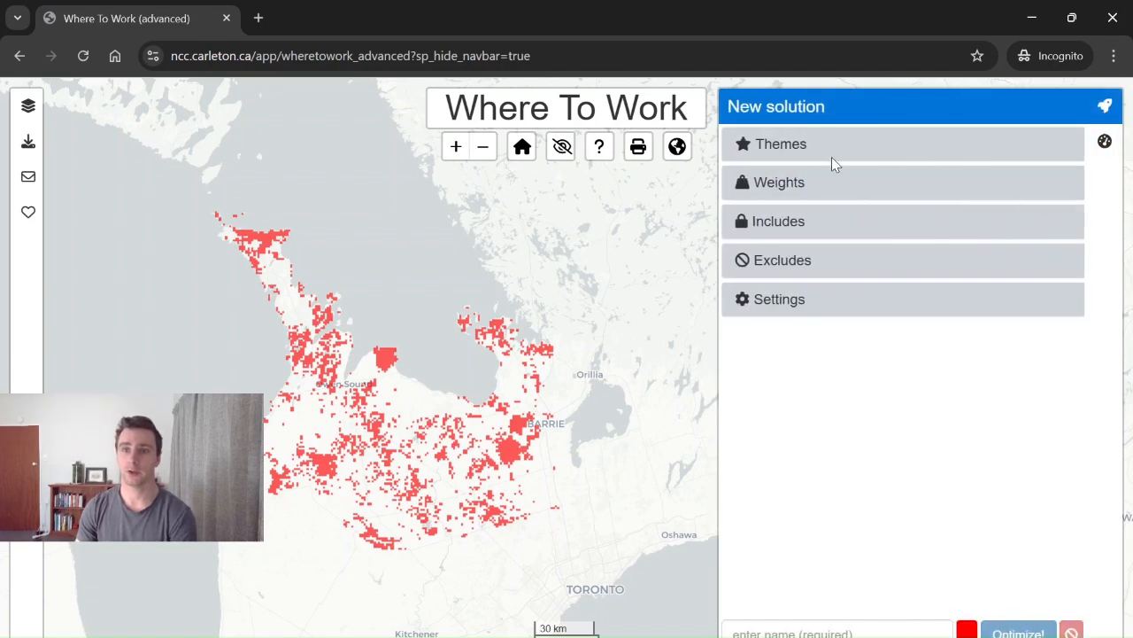
left_click(1105, 142)
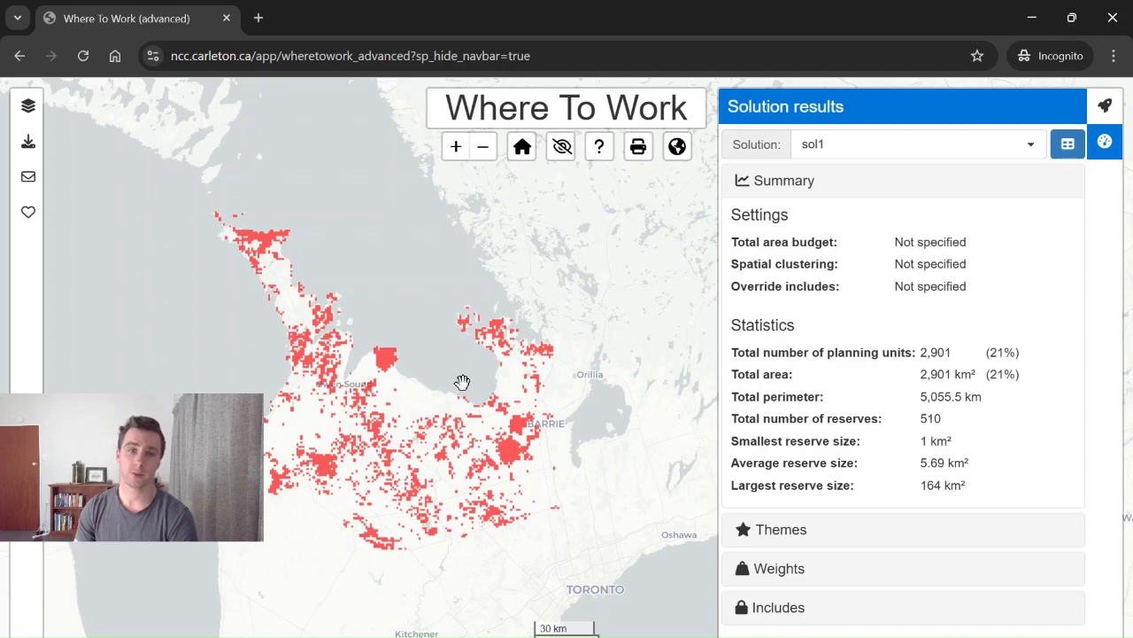
Step: Examine the sol1 planning units around Meaford on the map
scroll(394, 392, "up", 2)
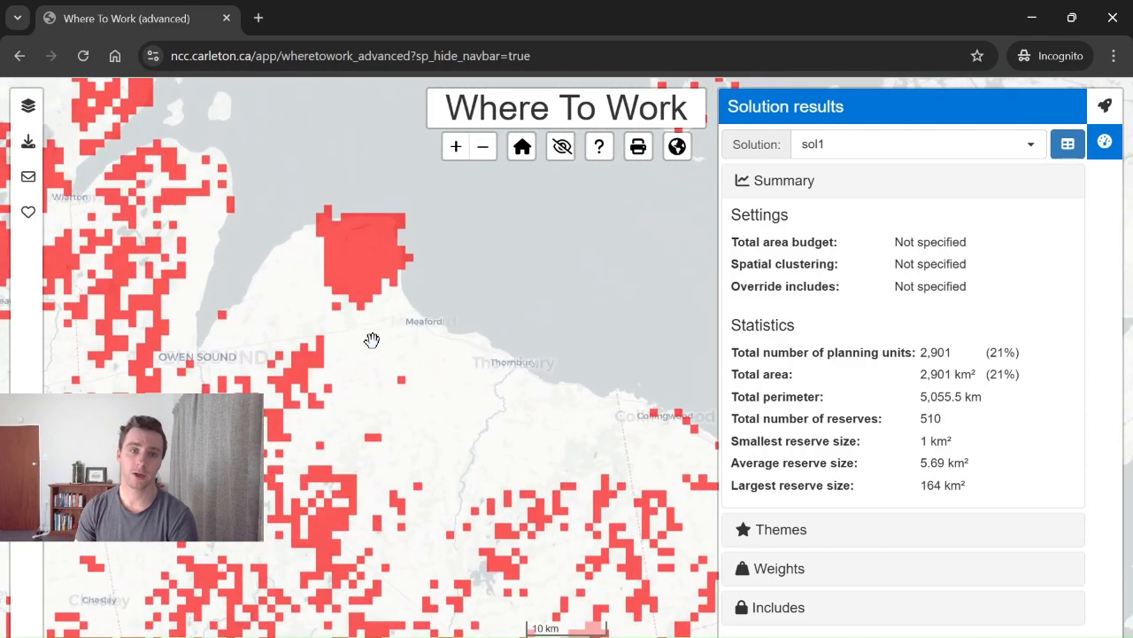
left_click_drag(372, 340, 431, 372)
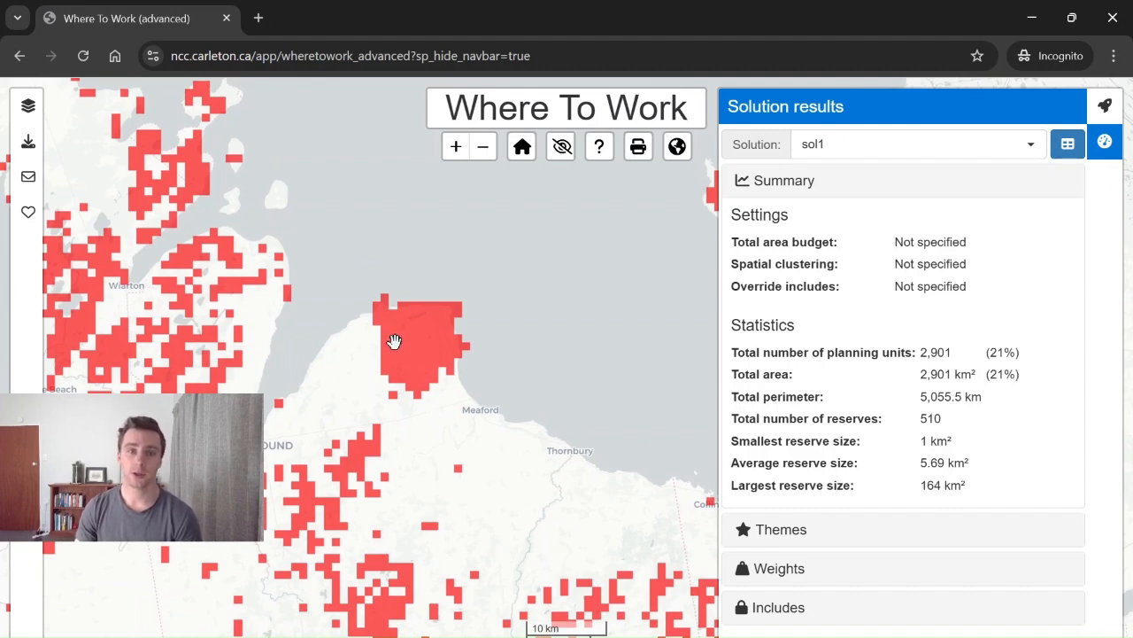
scroll(394, 341, "up", 1)
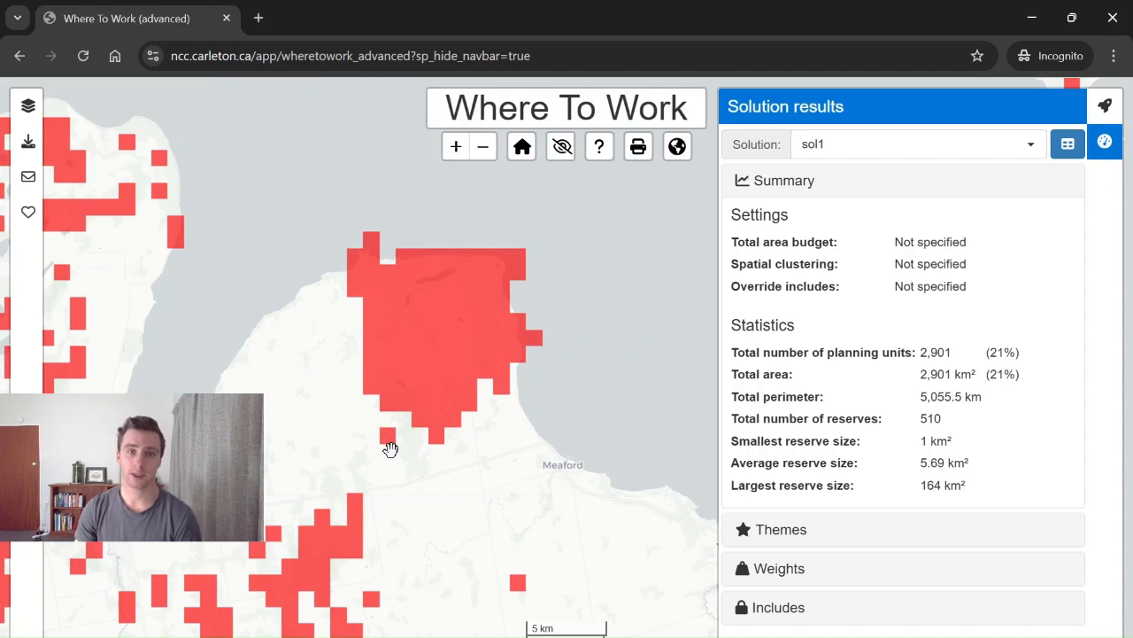
scroll(394, 443, "down", 1)
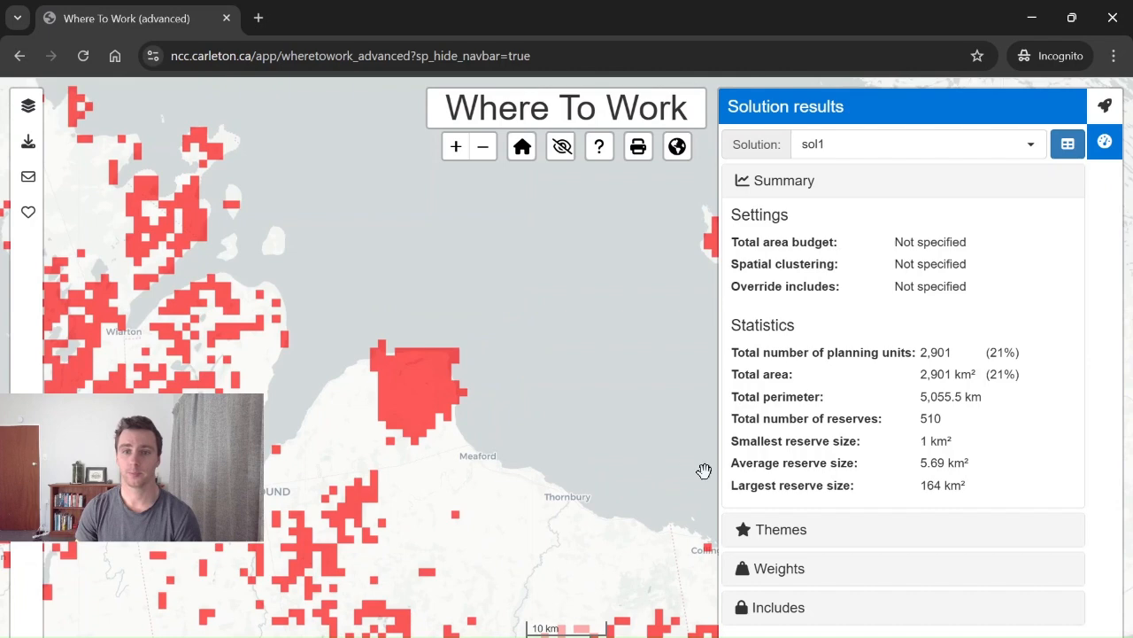
Step: Examine the theme charts for sol1, comparing includes, goal and solution coverage for Species at Risk, Land Cover and Critical Habitat features
left_click(771, 529)
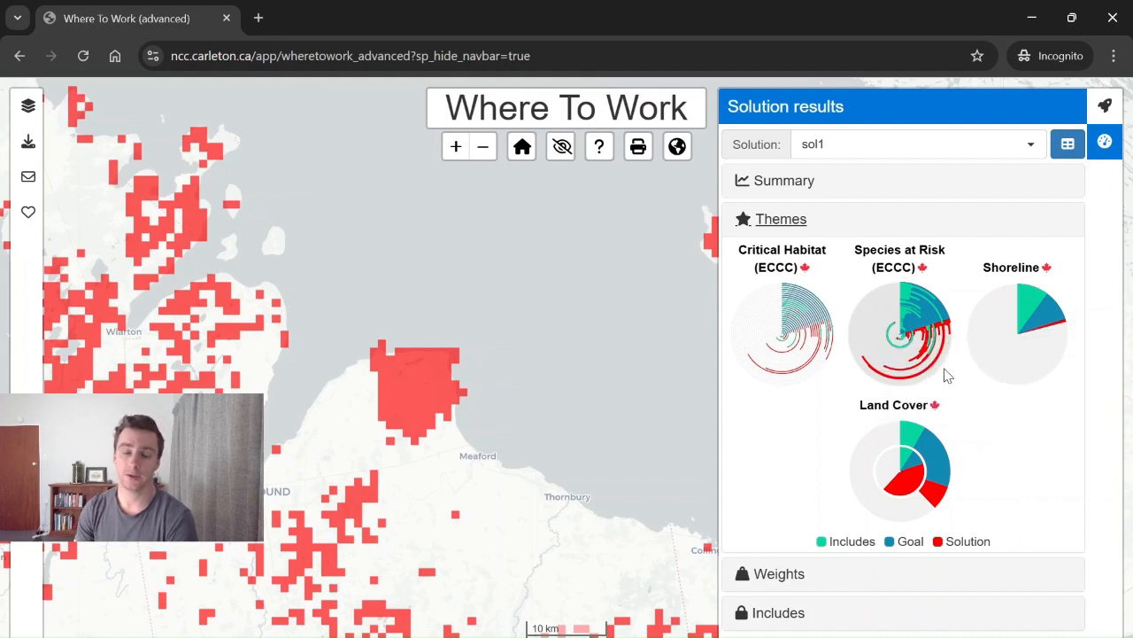
mouse_move(893, 441)
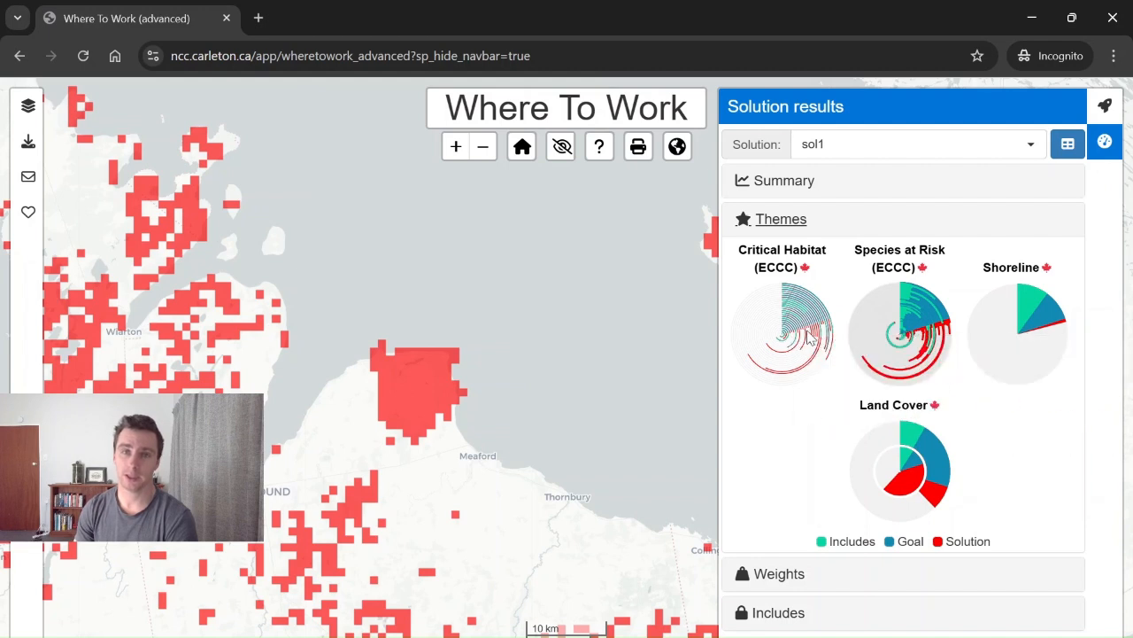
mouse_move(903, 334)
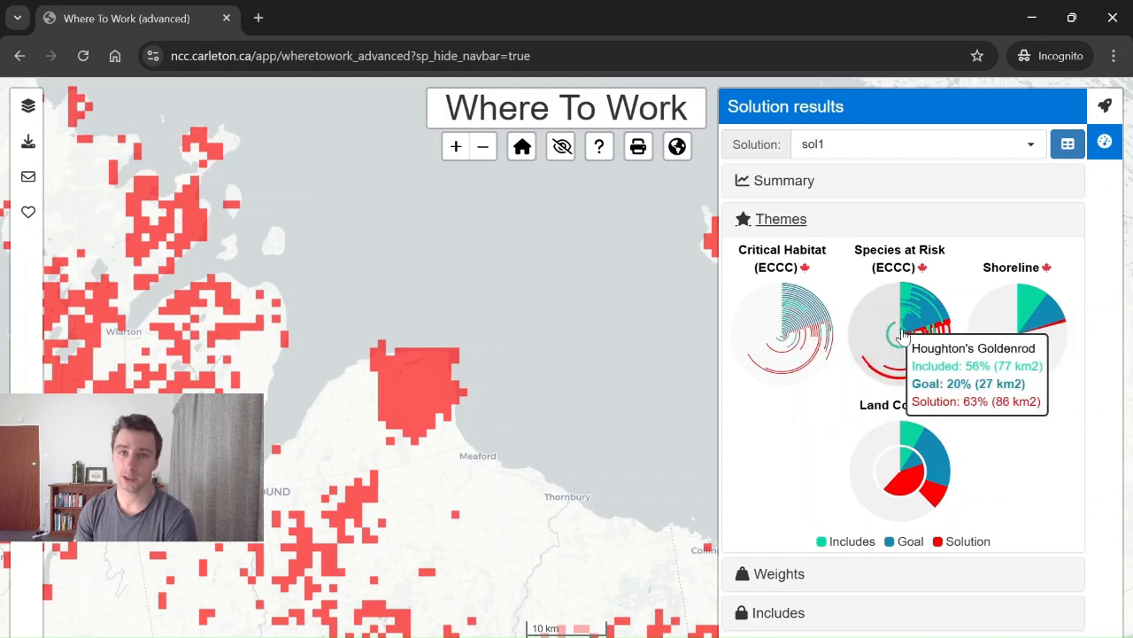
mouse_move(871, 416)
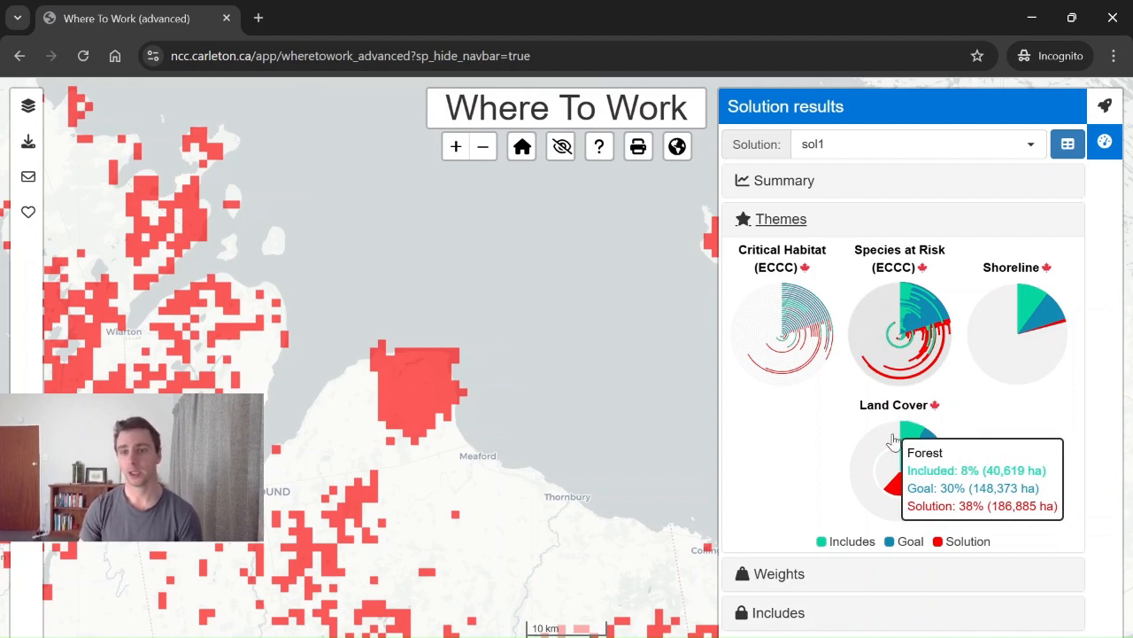
mouse_move(907, 455)
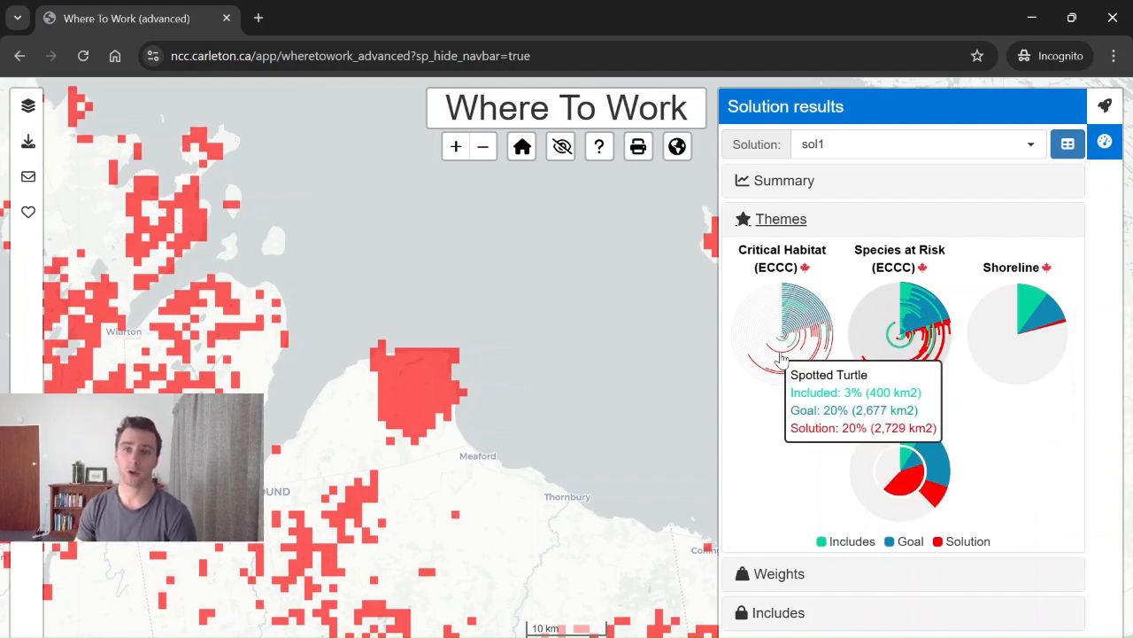
Step: Review the Shoreline and Species at Risk theme charts for sol1, including the Hooded Warbler coverage, alongside a wider map extent
mouse_move(1001, 332)
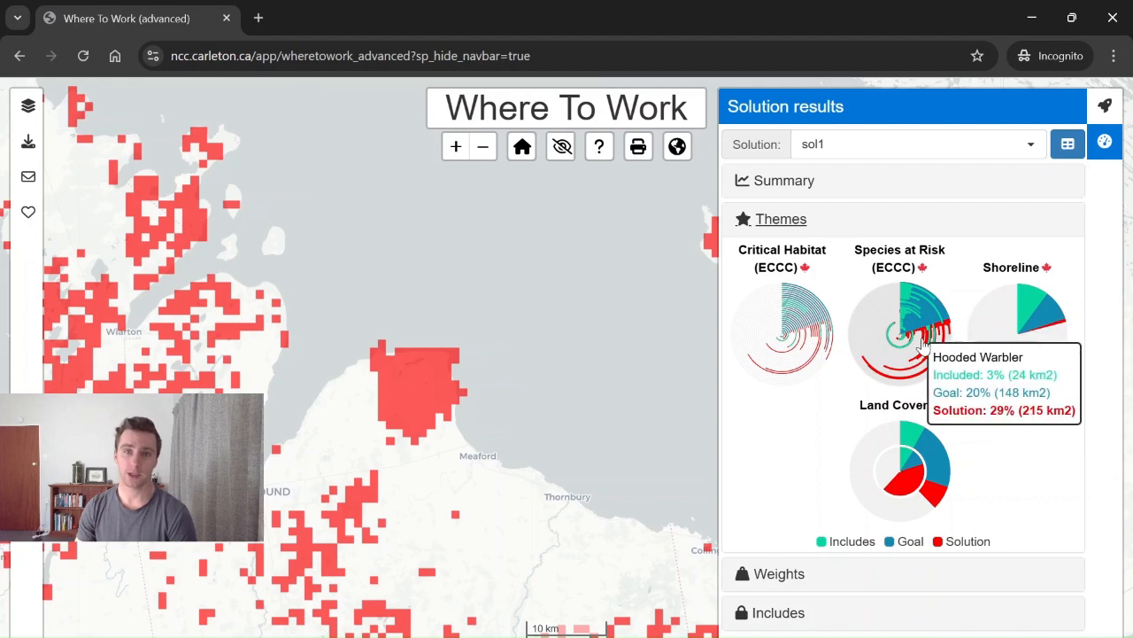
mouse_move(921, 341)
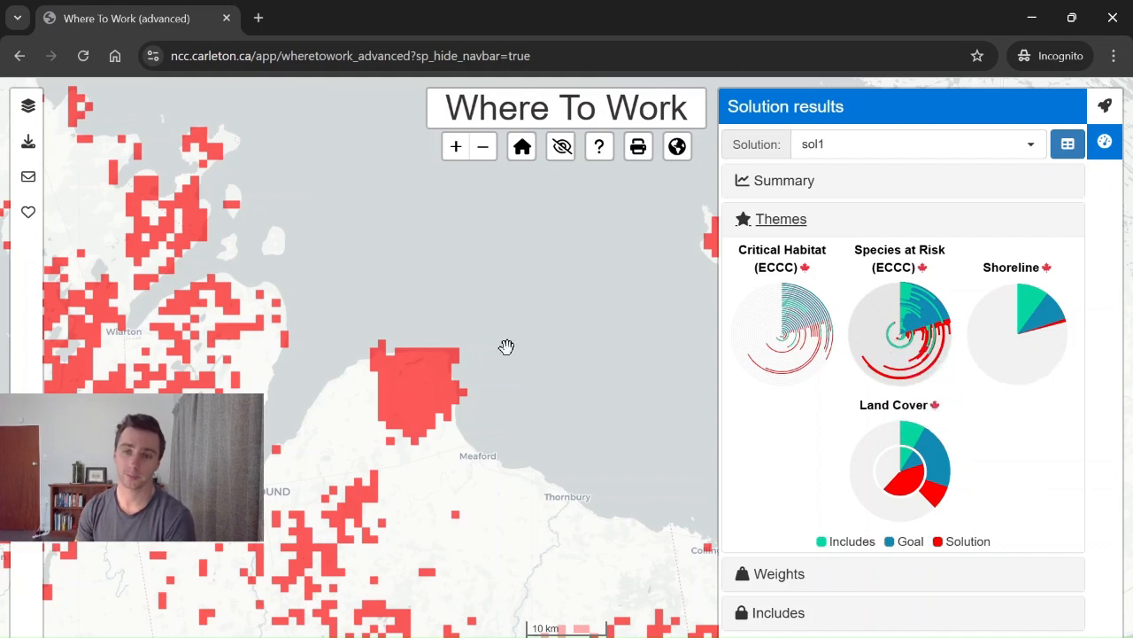
scroll(494, 364, "down", 1)
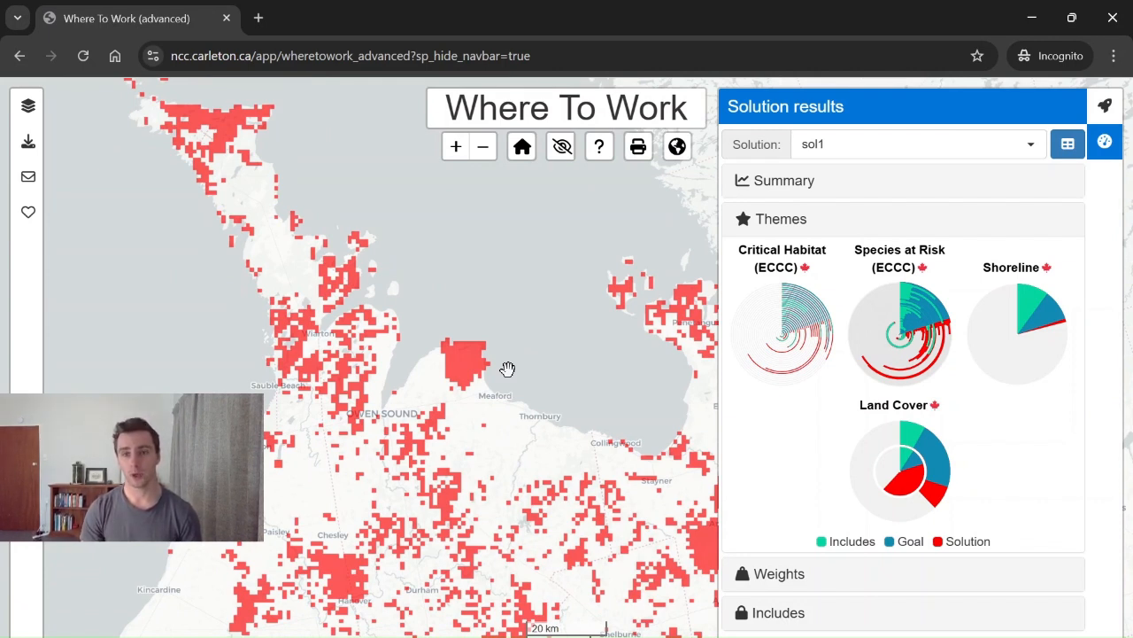
Step: Examine the sol1 weights charts, including Carbon potential, Carbon storage, Human footprint and Niagara Escarpment Planning Area
left_click(779, 574)
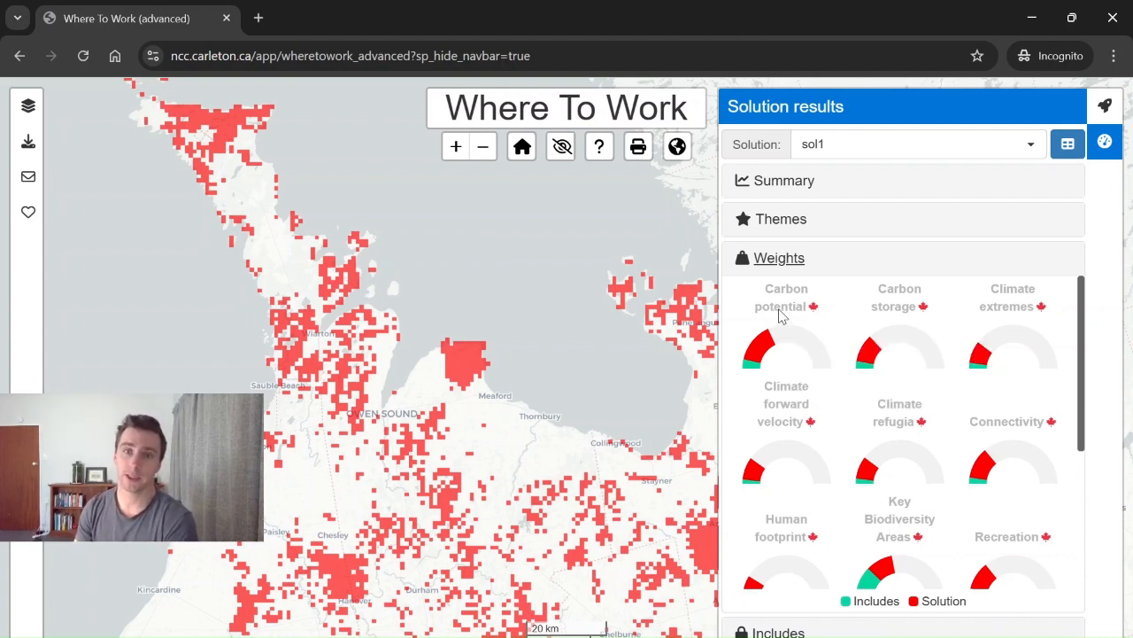
mouse_move(766, 343)
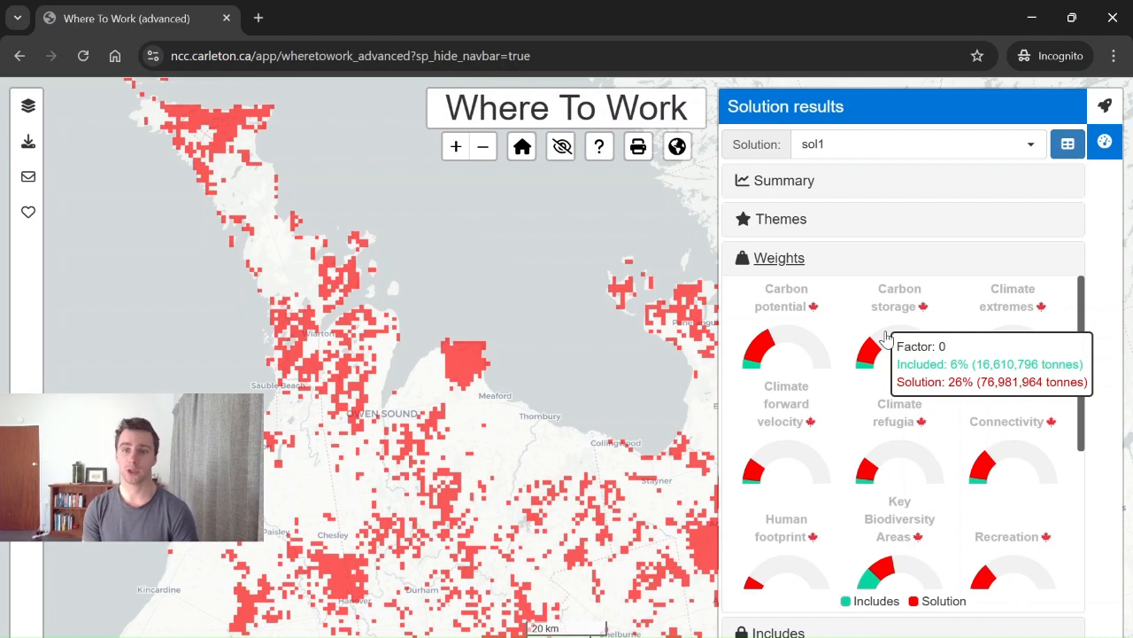
scroll(832, 469, "down", 1)
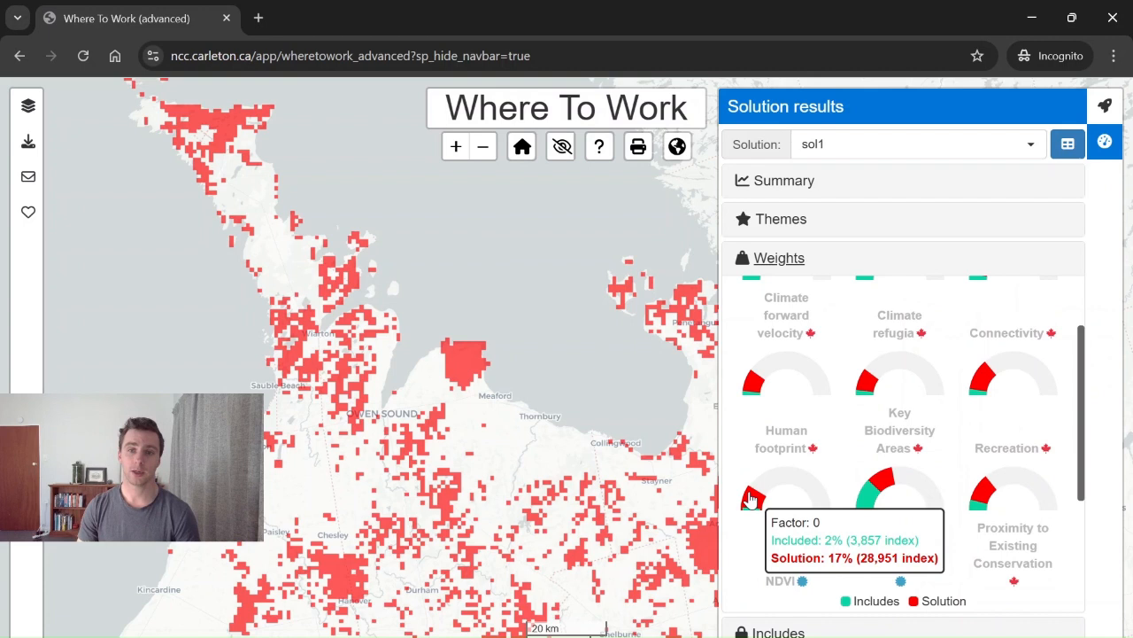
scroll(750, 499, "up", 1)
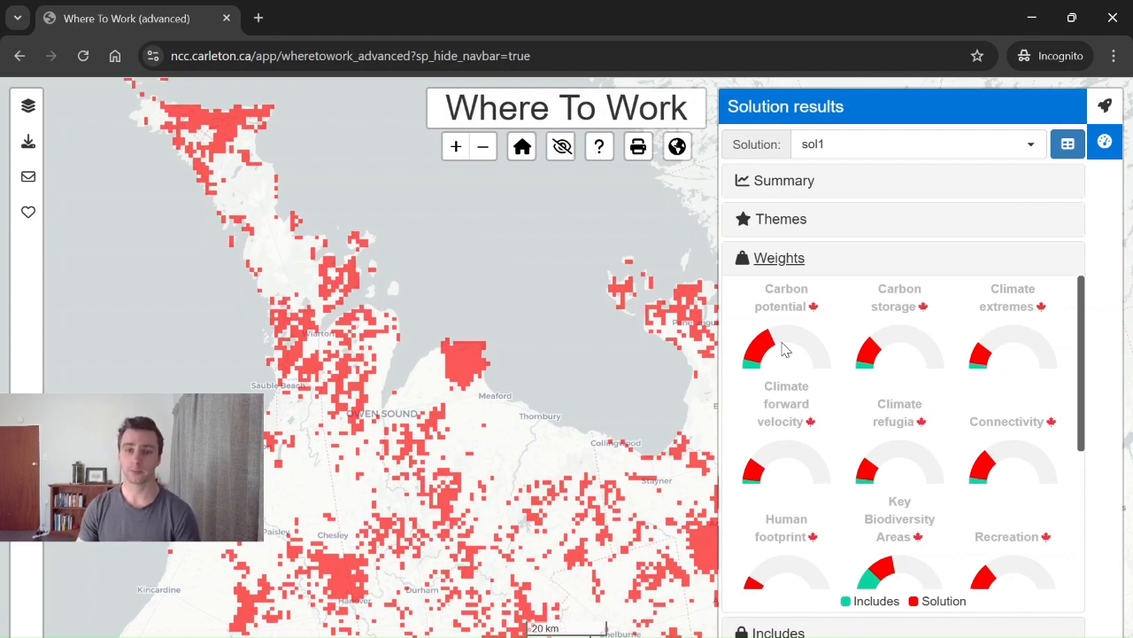
scroll(774, 443, "down", 2)
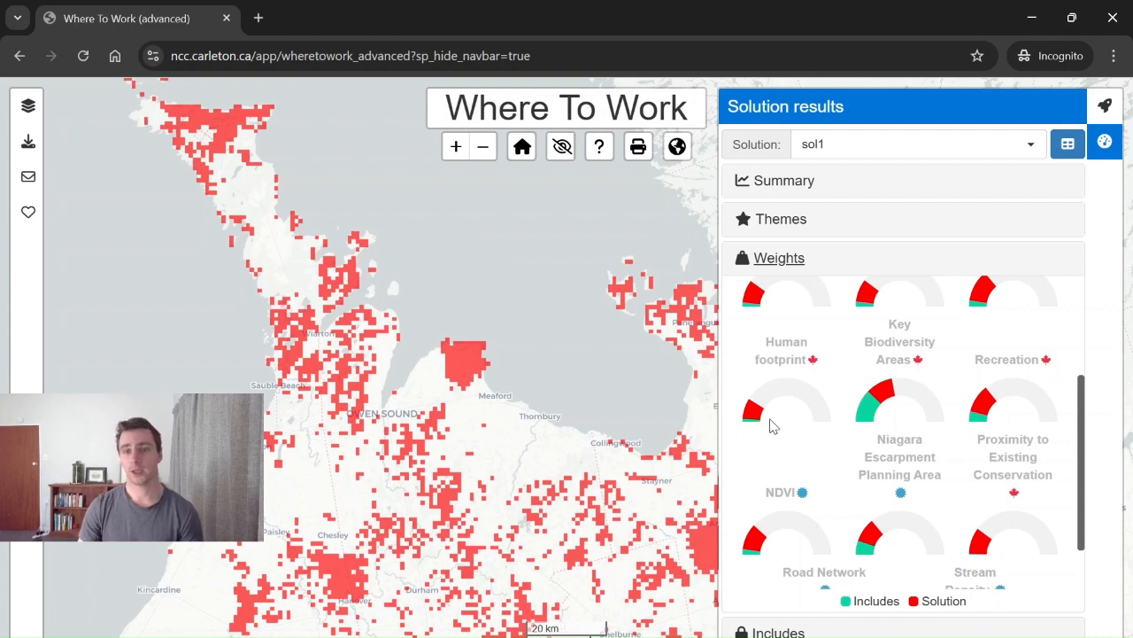
mouse_move(755, 412)
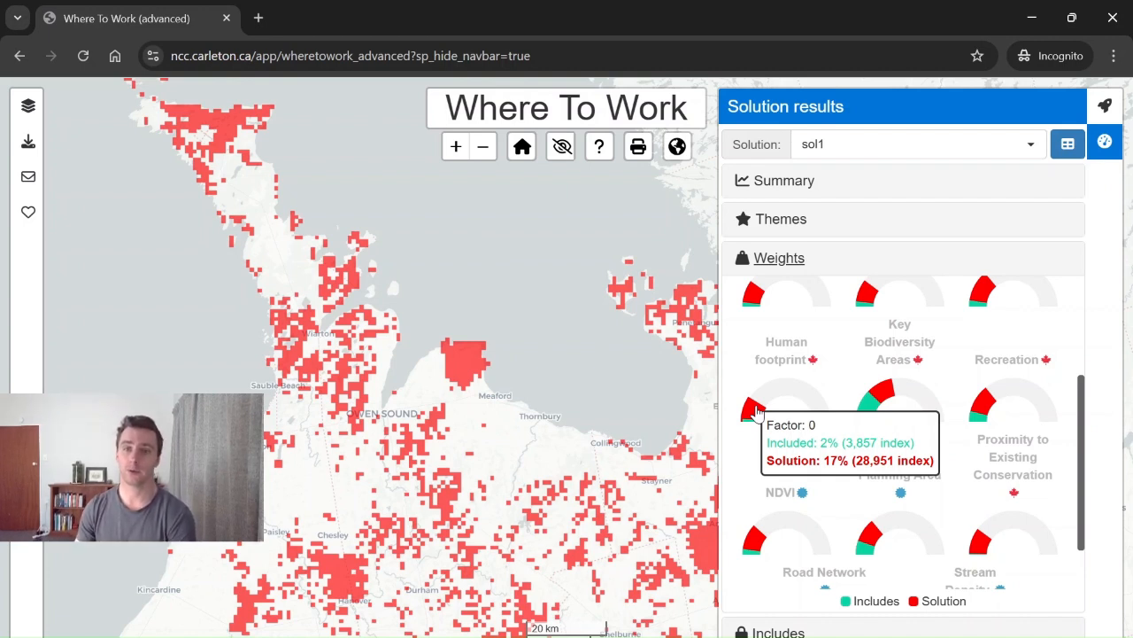
scroll(787, 401, "down", 1)
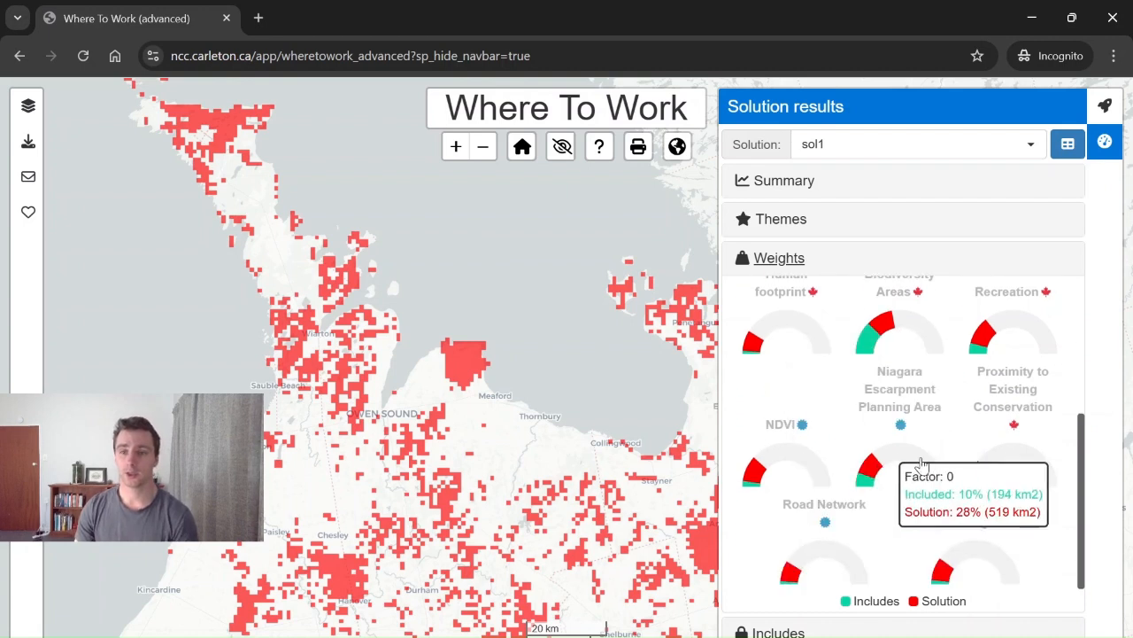
Step: Enable the Carbon potential weight for a new solution and set its factor to 100
left_click(1104, 108)
mouse_move(770, 186)
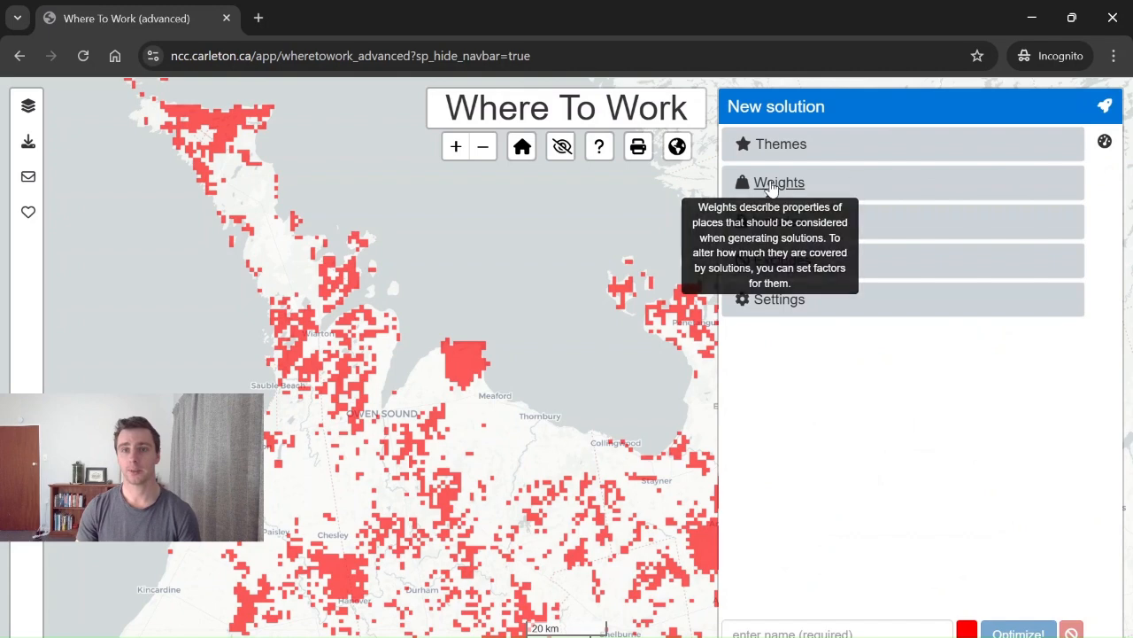
left_click(772, 185)
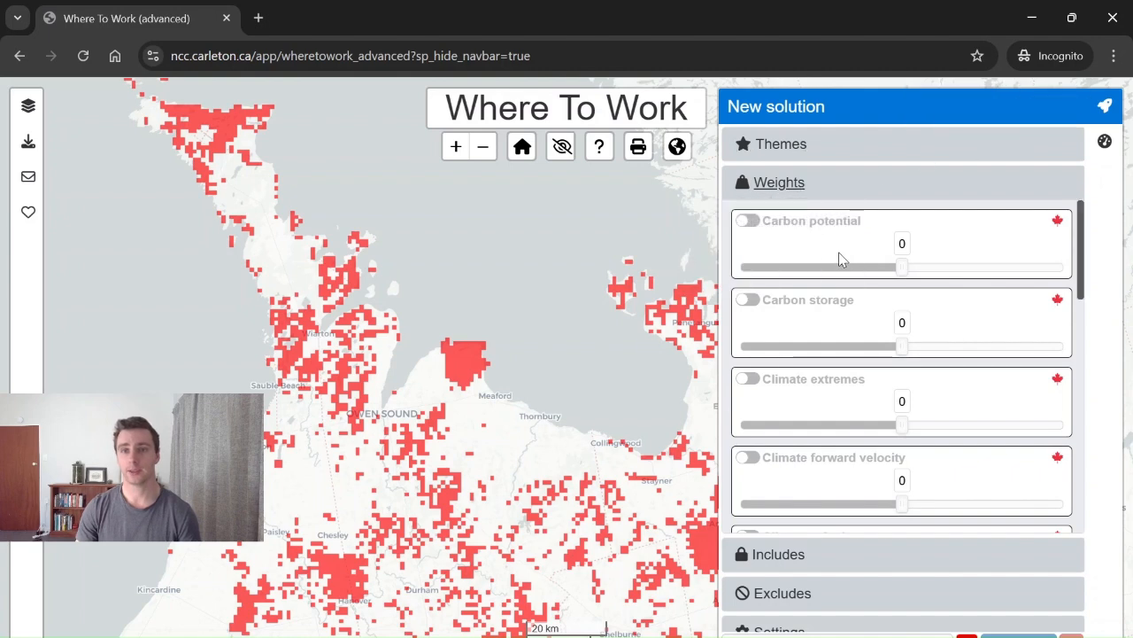
left_click(748, 220)
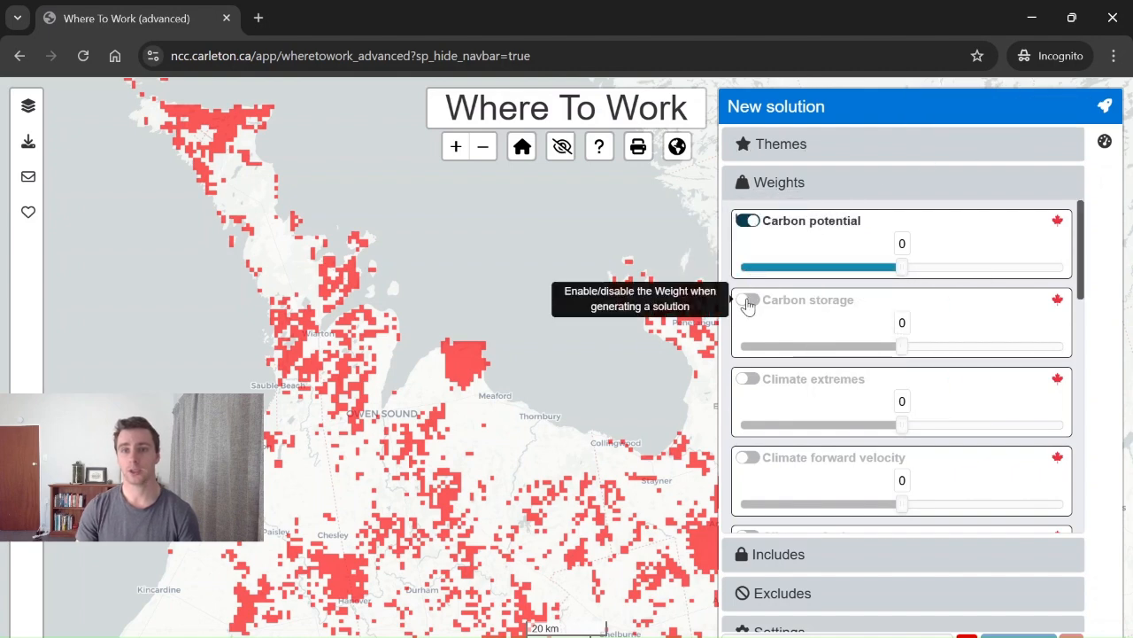
left_click_drag(901, 266, 1067, 267)
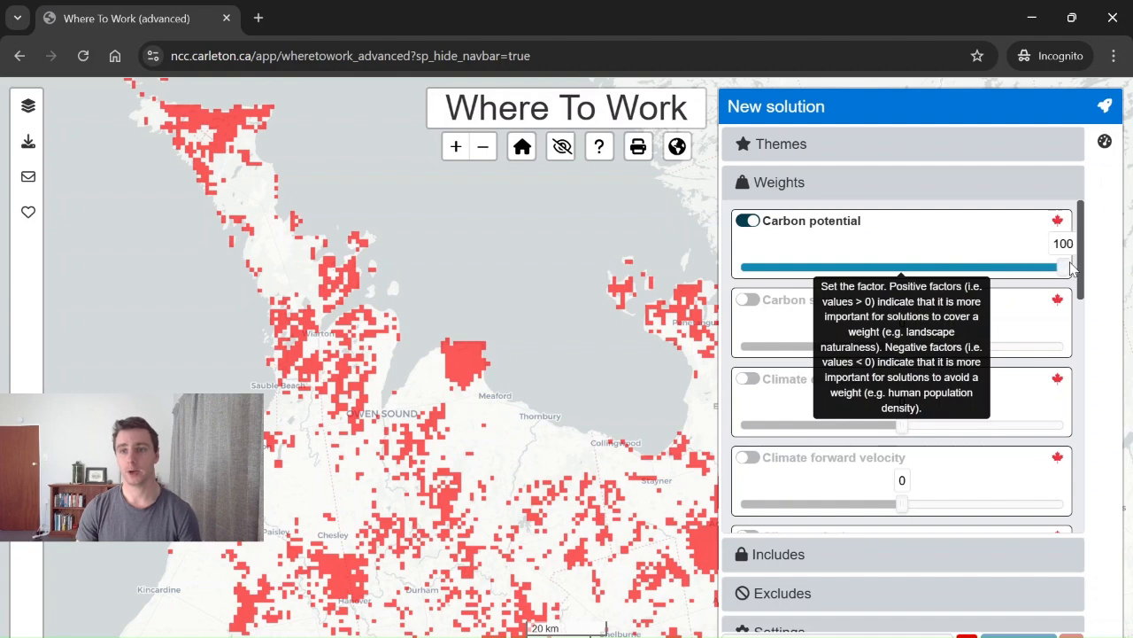
Step: Enable the Carbon storage weight and set its factor to 100
left_click(748, 300)
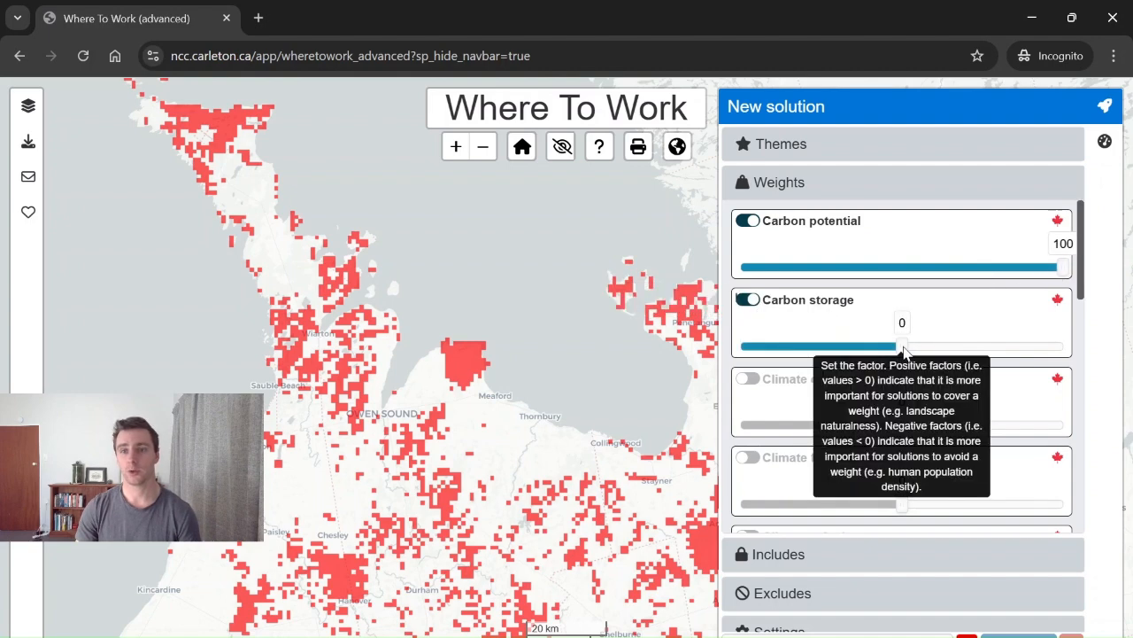
left_click_drag(901, 346, 1075, 343)
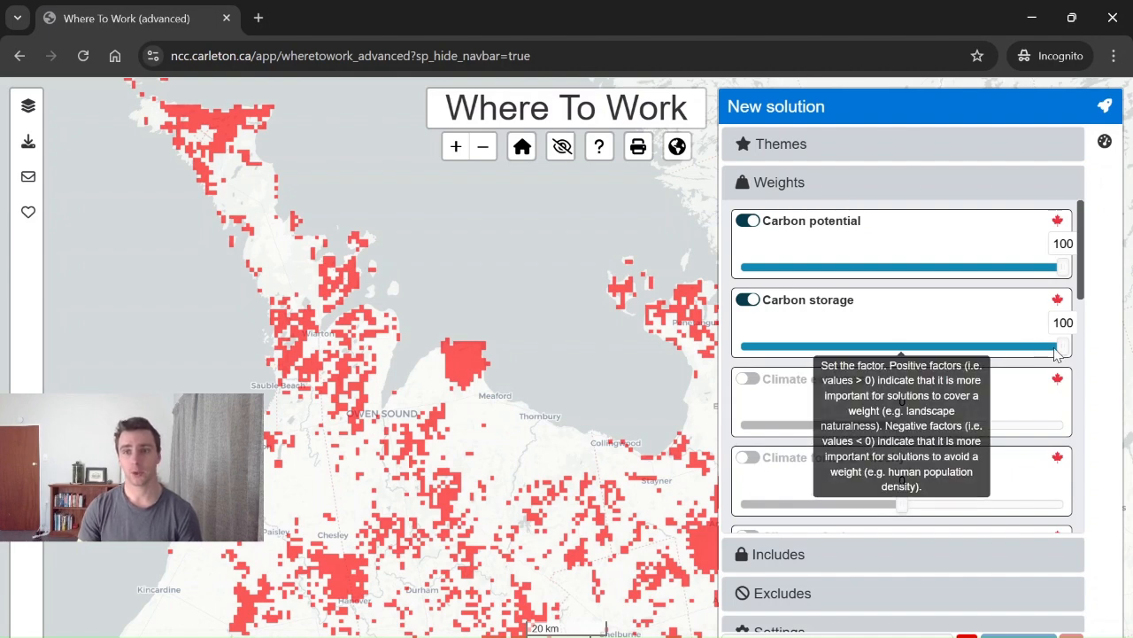
left_click_drag(1061, 347, 1125, 352)
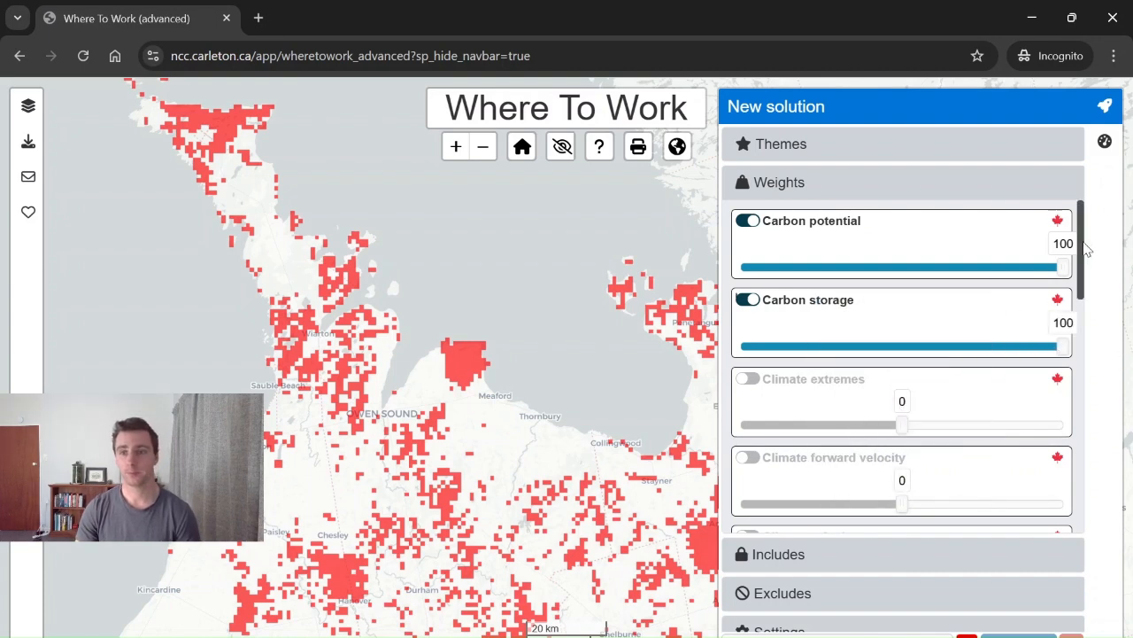
Step: Enable the Human footprint weight, set its factor to -100, and collapse the weights list
left_click_drag(1080, 253, 1060, 363)
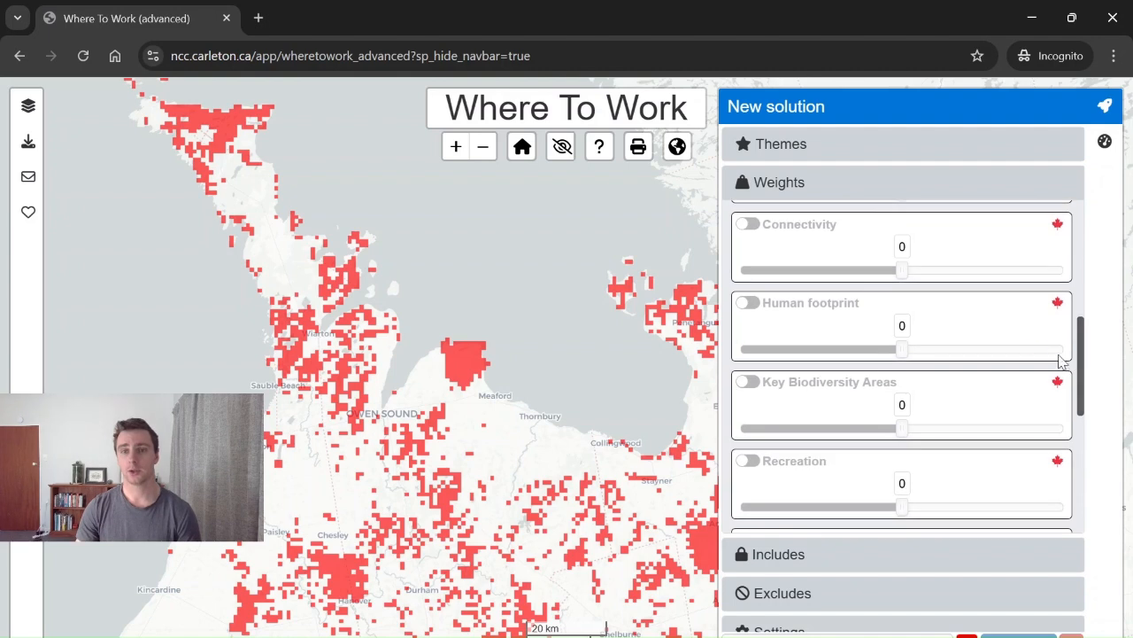
left_click(742, 305)
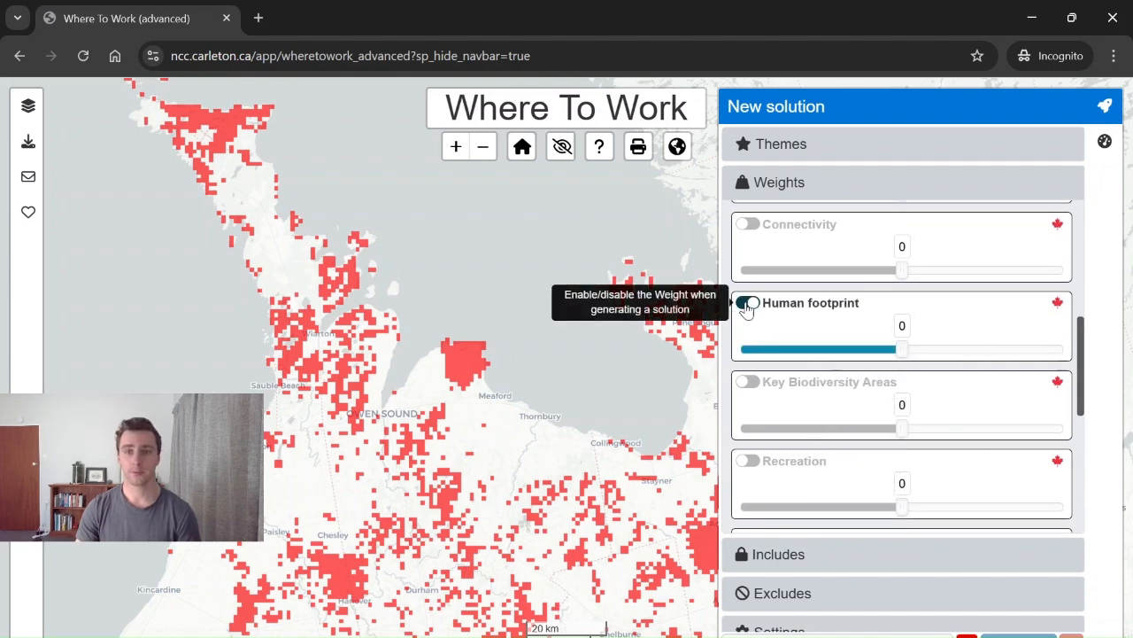
left_click_drag(901, 348, 741, 349)
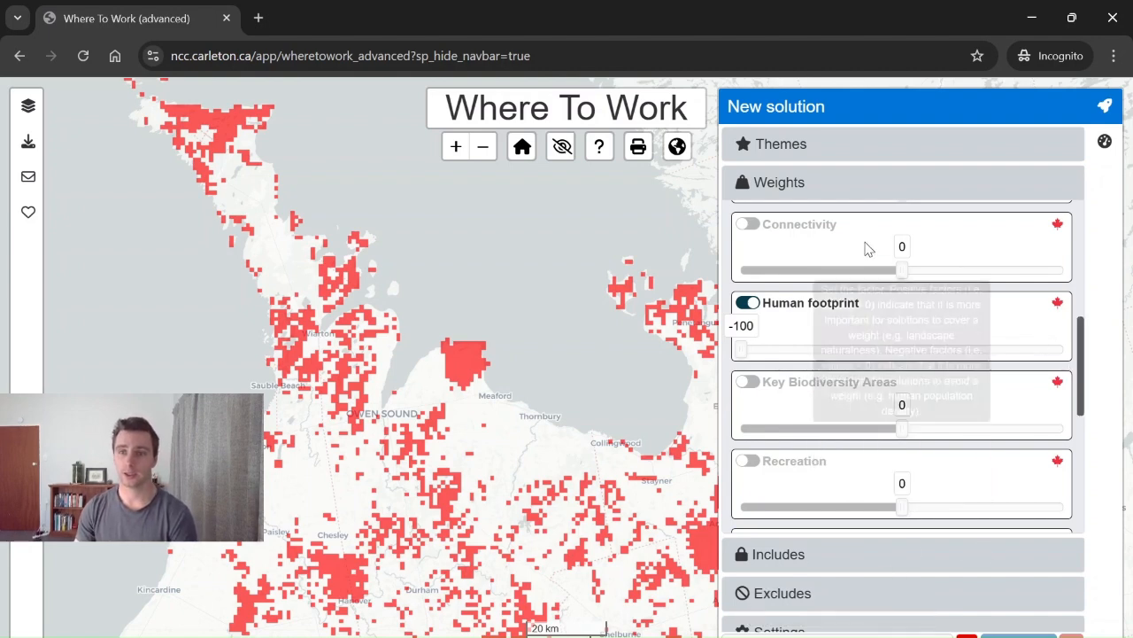
left_click(771, 183)
Step: Name the new solution sol2, give it a blue color, and run the optimization
left_click(804, 627)
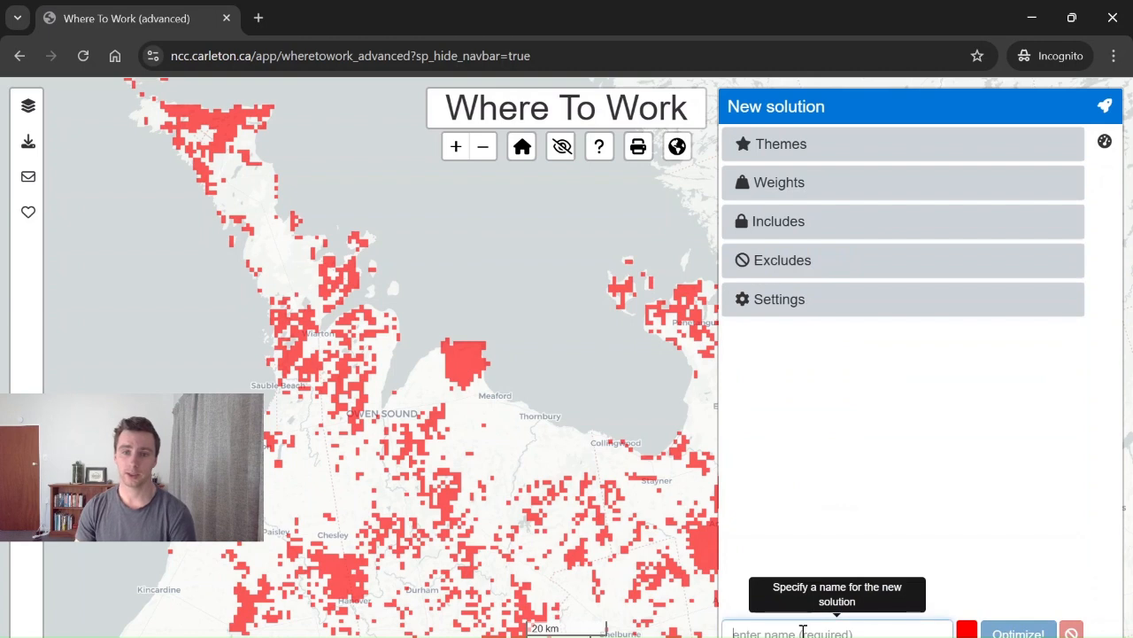
type("sol2")
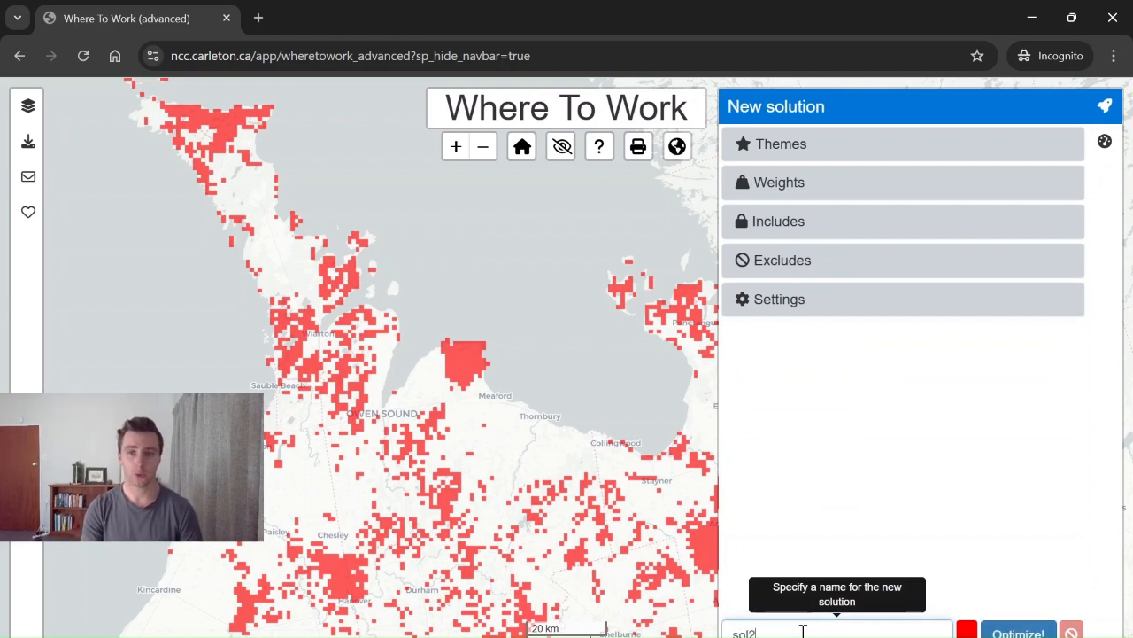
left_click(967, 630)
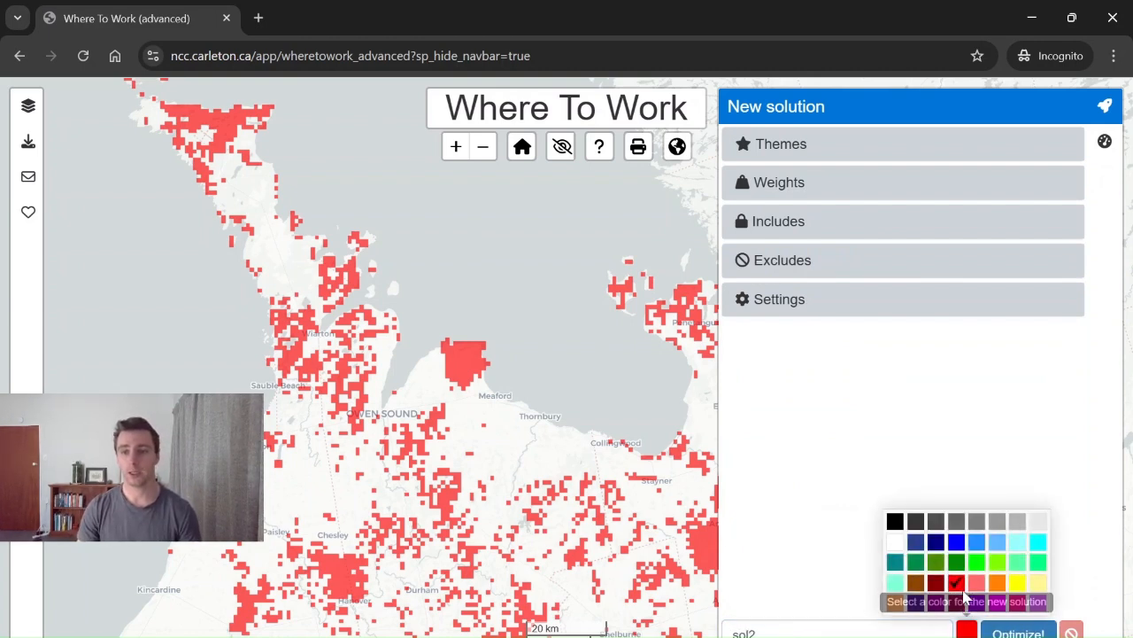
left_click(956, 543)
left_click(837, 570)
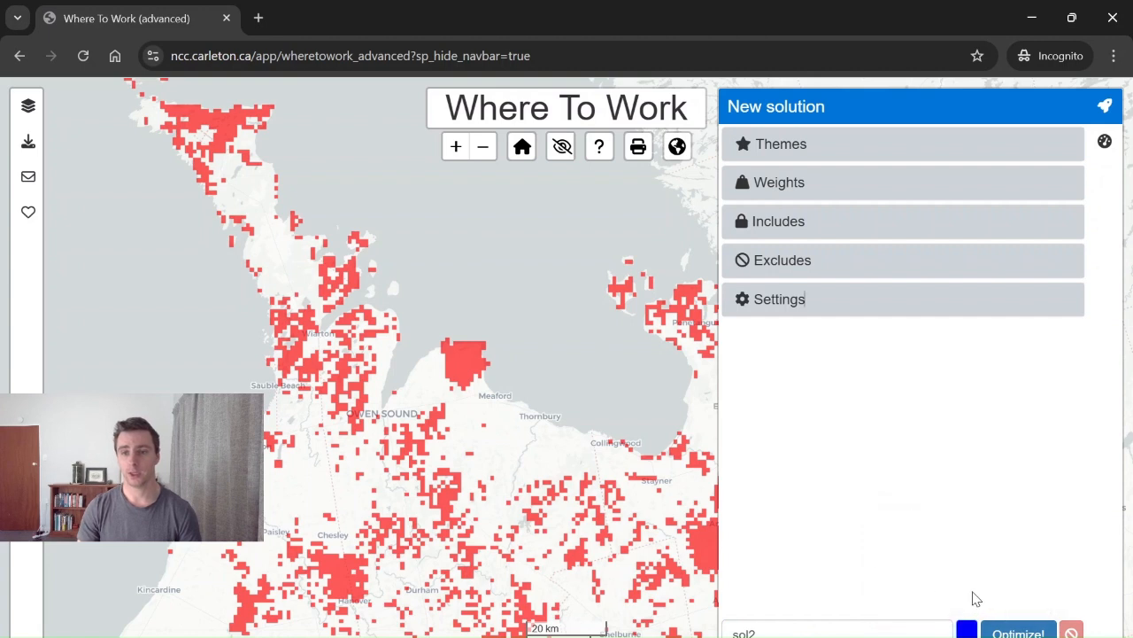
left_click(1018, 631)
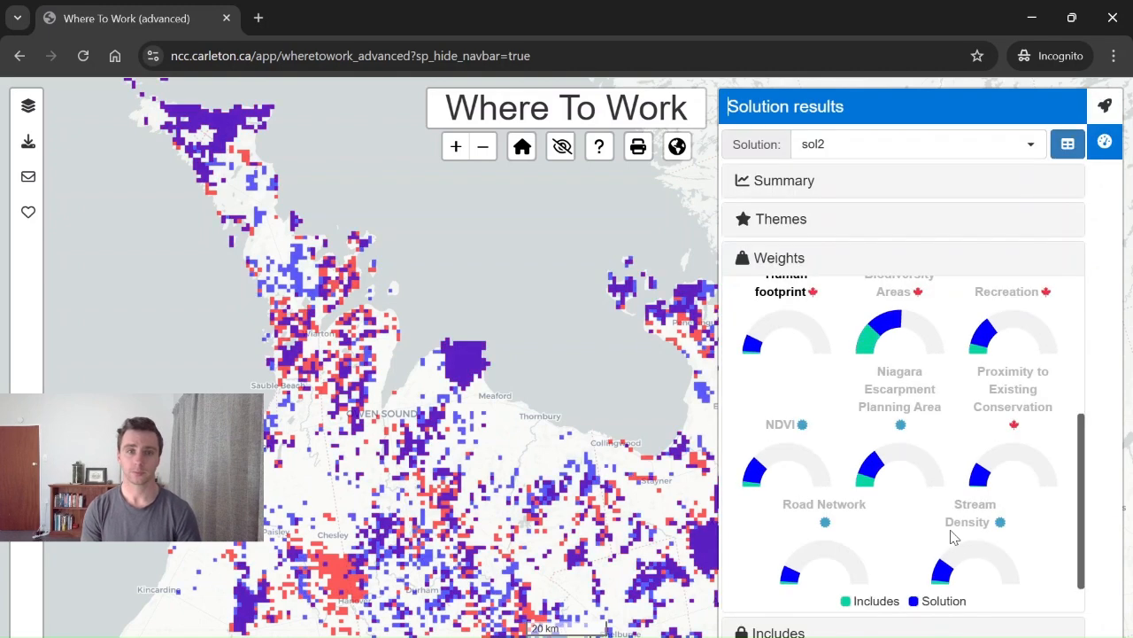
Step: Collapse the new solution sidebar and show the table of contents next to the map of both solutions
left_click(1112, 110)
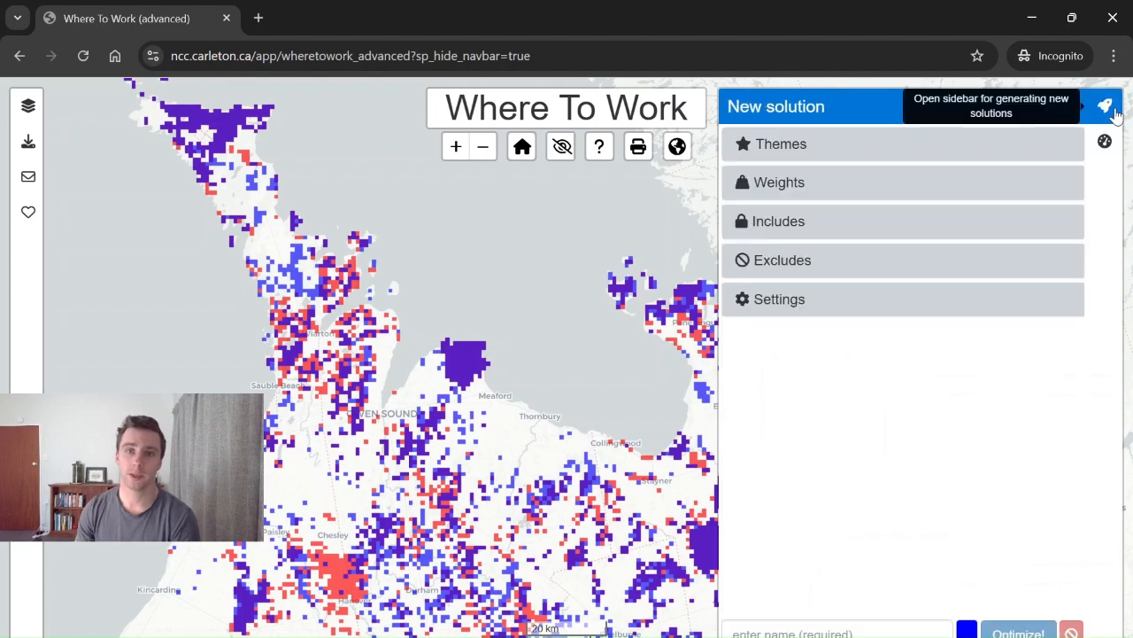
left_click(1104, 108)
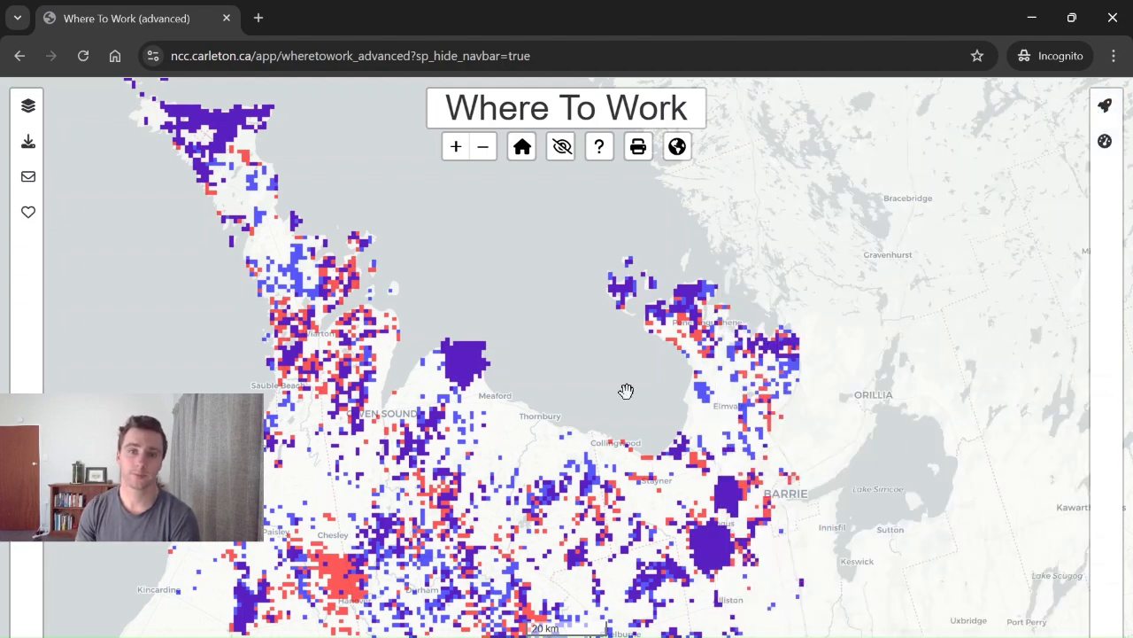
left_click_drag(626, 390, 676, 348)
left_click_drag(201, 138, 249, 178)
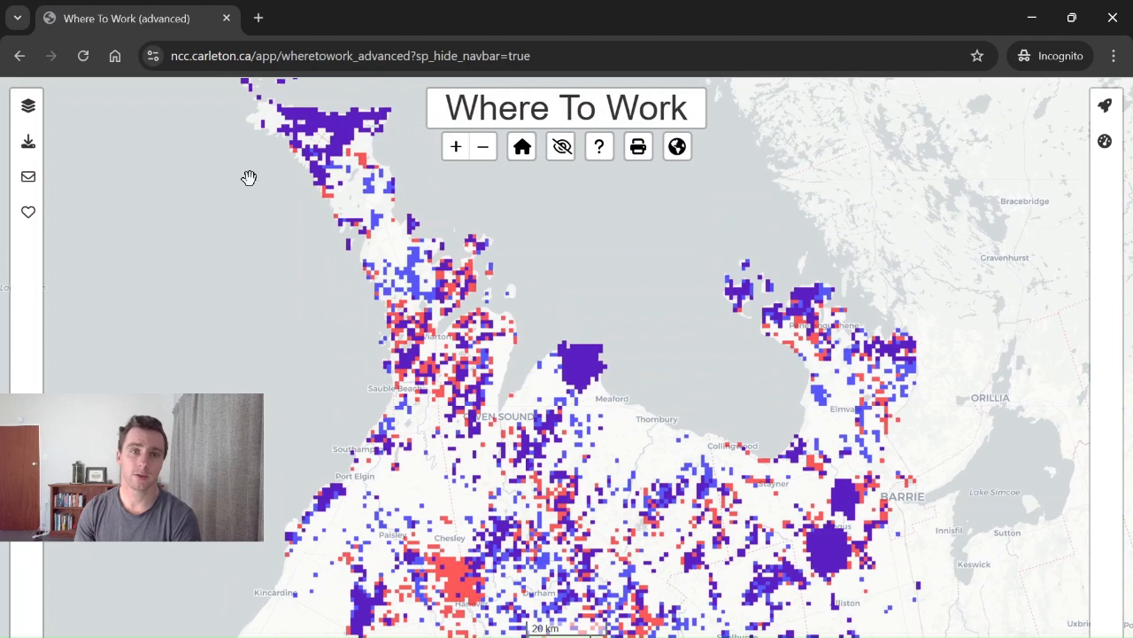
left_click(28, 105)
left_click_drag(531, 291, 695, 358)
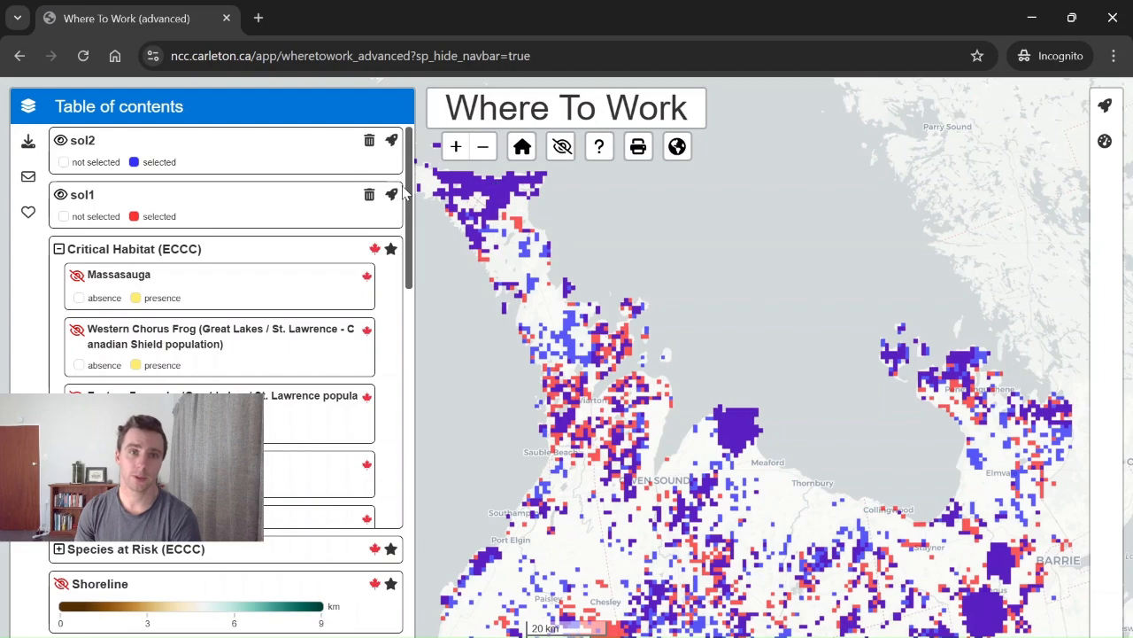
Step: Compare the sol1 and sol2 planning units on the map, around Meaford and between Chesley and Hanover
left_click_drag(722, 402, 658, 301)
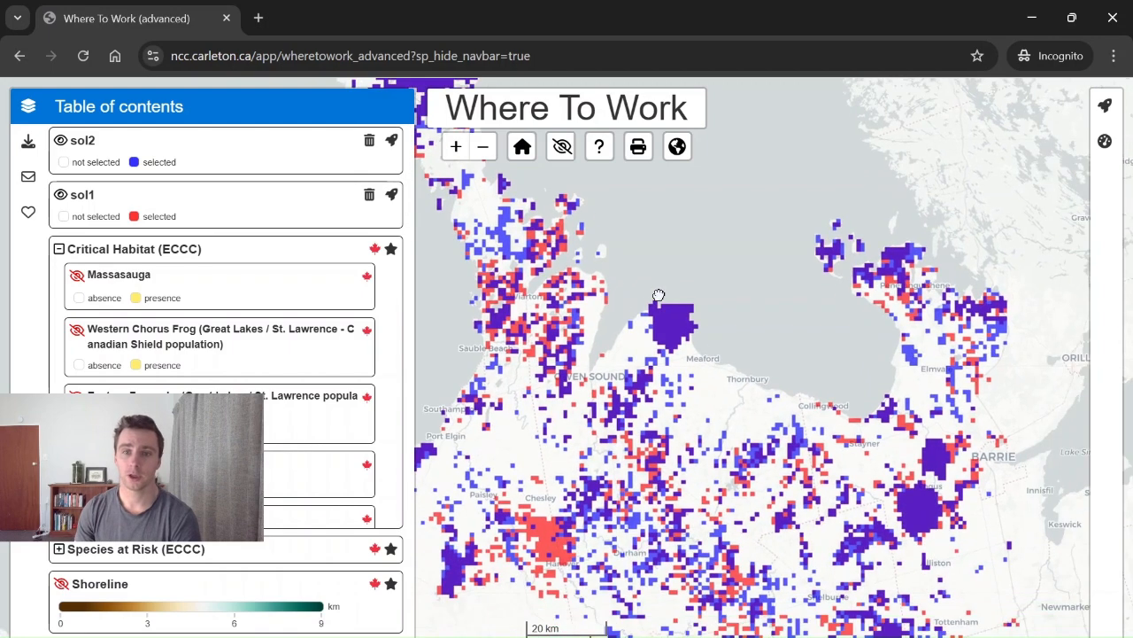
scroll(656, 299, "up", 1)
left_click_drag(661, 364, 617, 318)
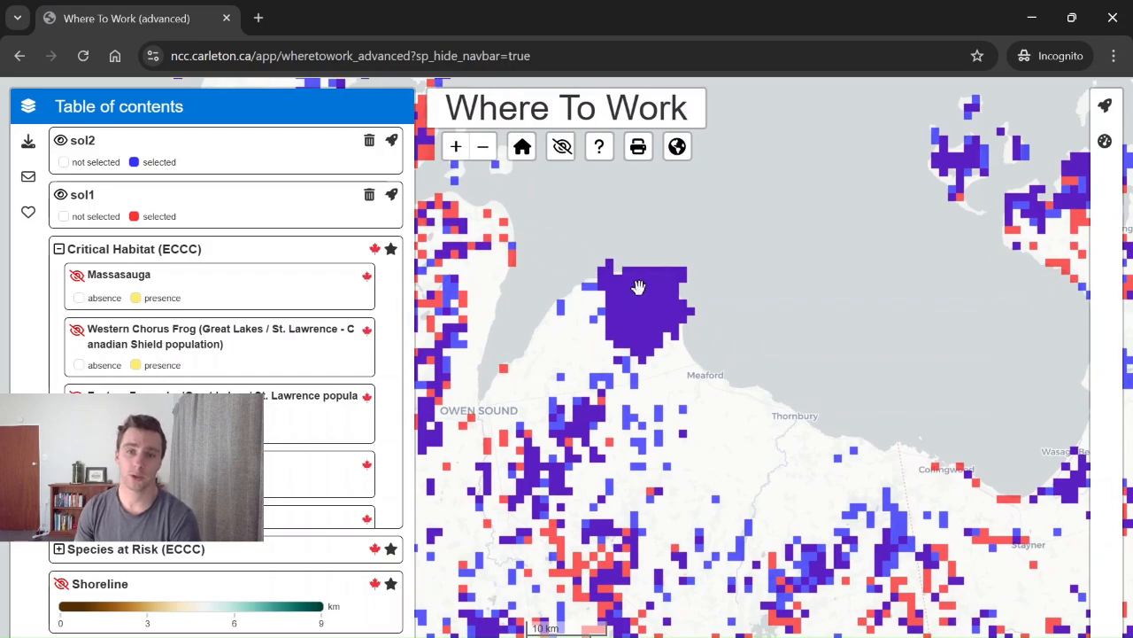
scroll(640, 286, "down", 1)
left_click_drag(465, 515, 551, 370)
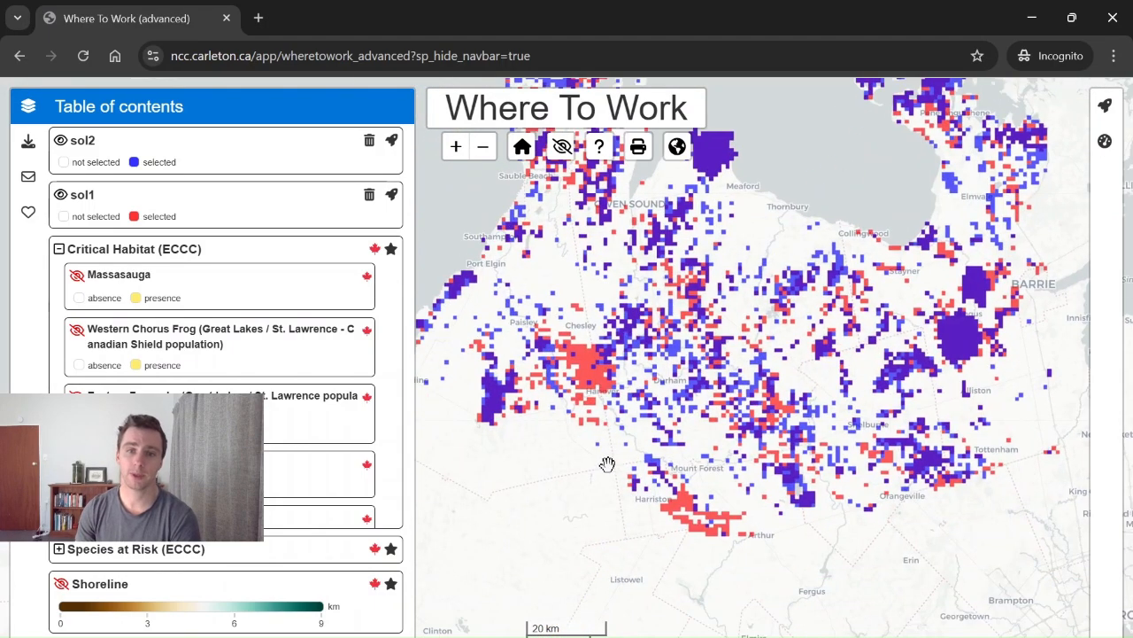
scroll(565, 405, "up", 1)
scroll(600, 303, "up", 1)
left_click_drag(600, 303, 562, 394)
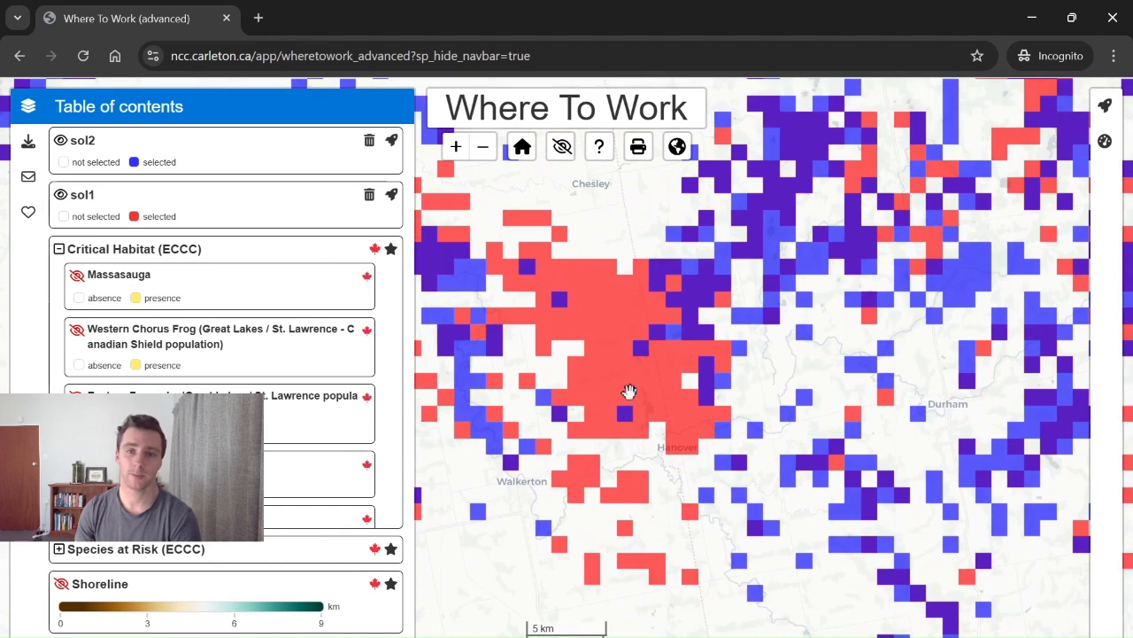
scroll(629, 389, "down", 2)
left_click_drag(660, 306, 602, 388)
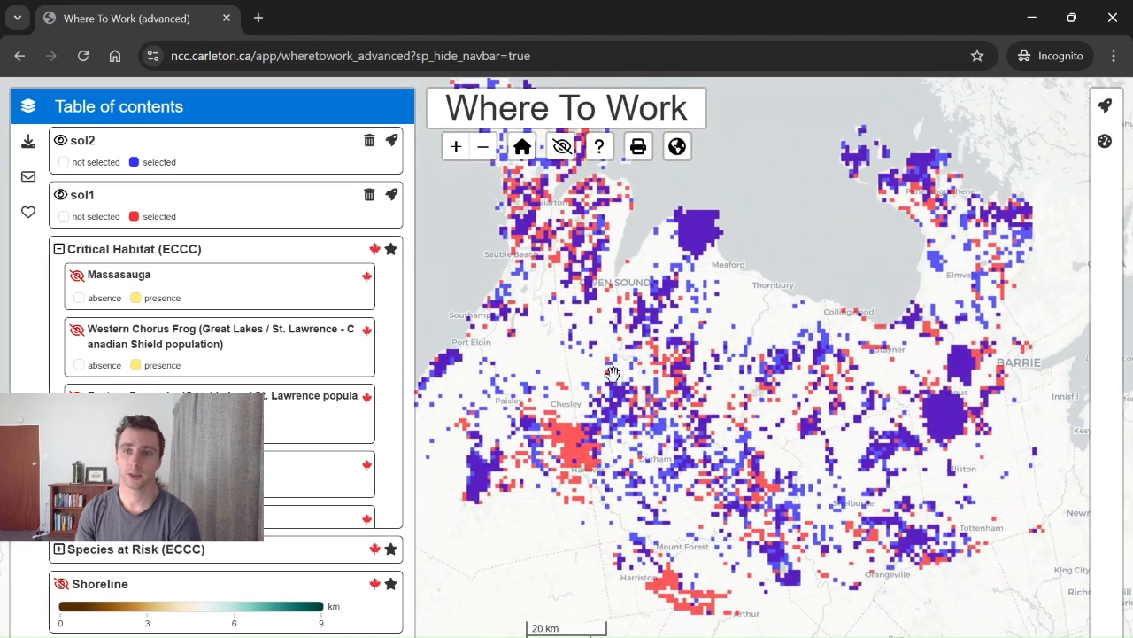
scroll(602, 386, "down", 1)
scroll(625, 349, "up", 1)
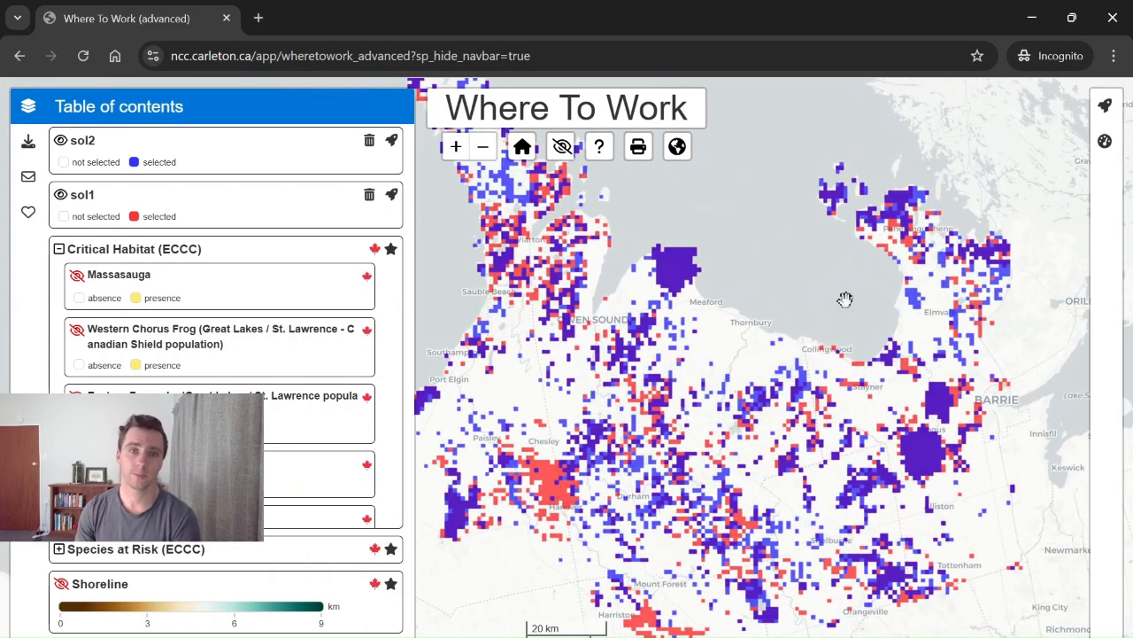
Step: Open the solution results and compare the summary statistics of sol1 and sol2
left_click(1101, 111)
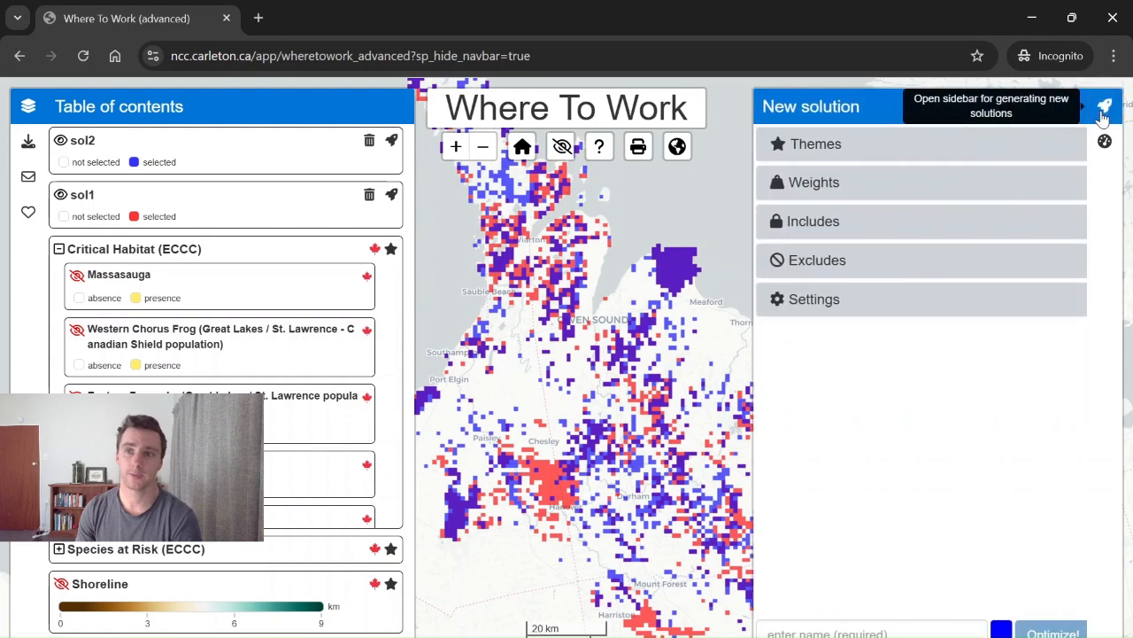
left_click(1105, 142)
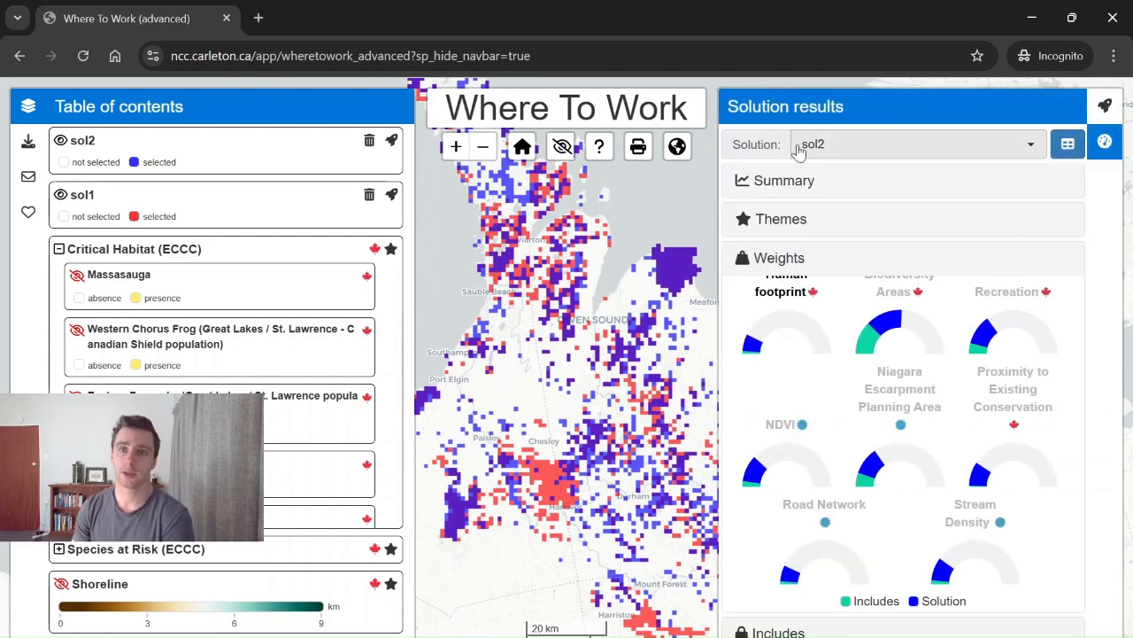
left_click(781, 181)
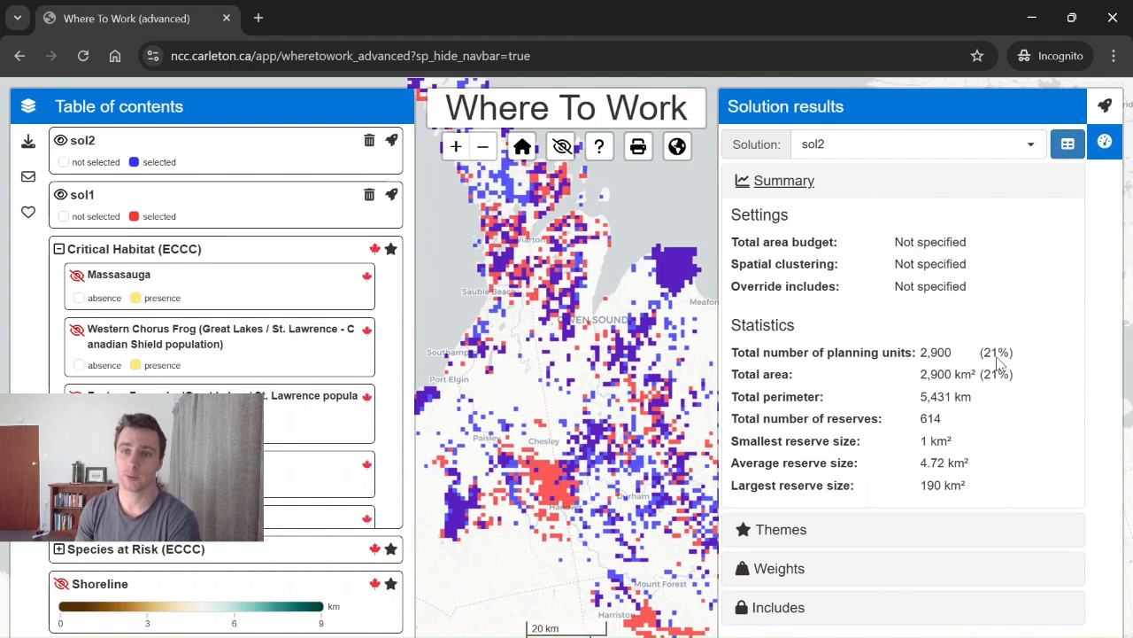
left_click(960, 147)
left_click(957, 173)
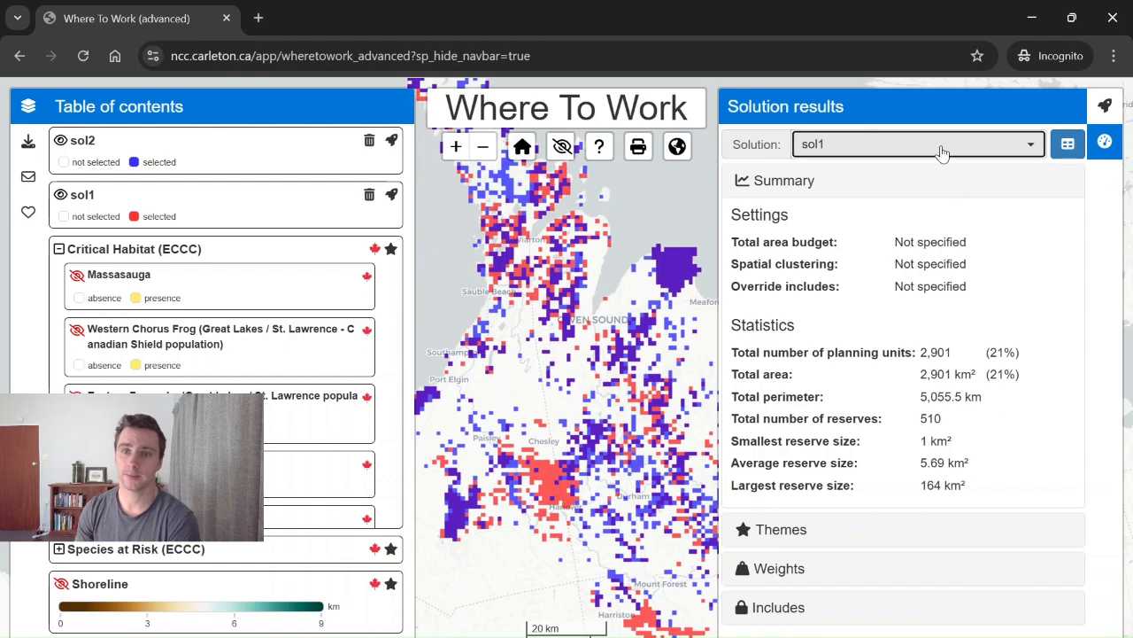
left_click(943, 153)
left_click(942, 199)
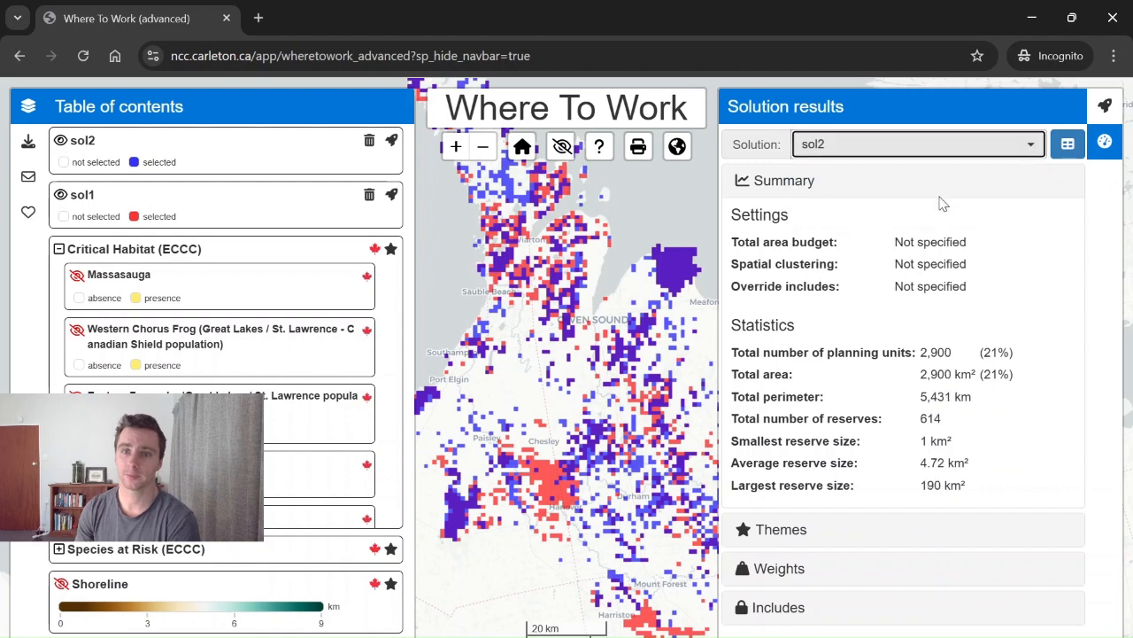
Step: Examine the theme charts for sol2, including the included, goal and solution amounts for Shoreline and Land Cover
left_click(783, 530)
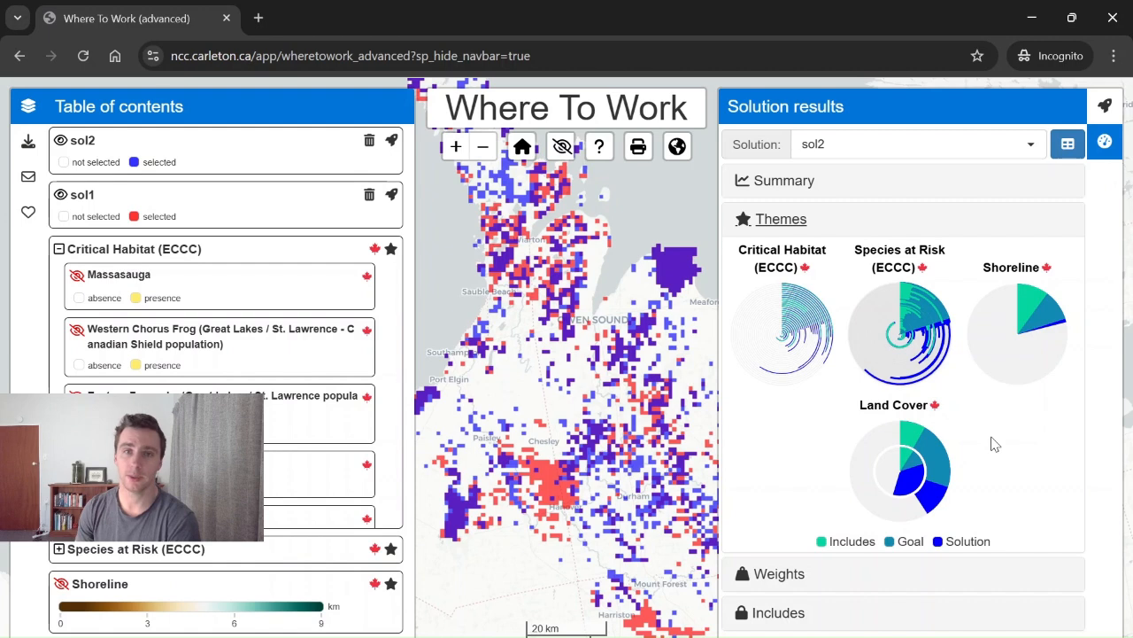
mouse_move(1048, 345)
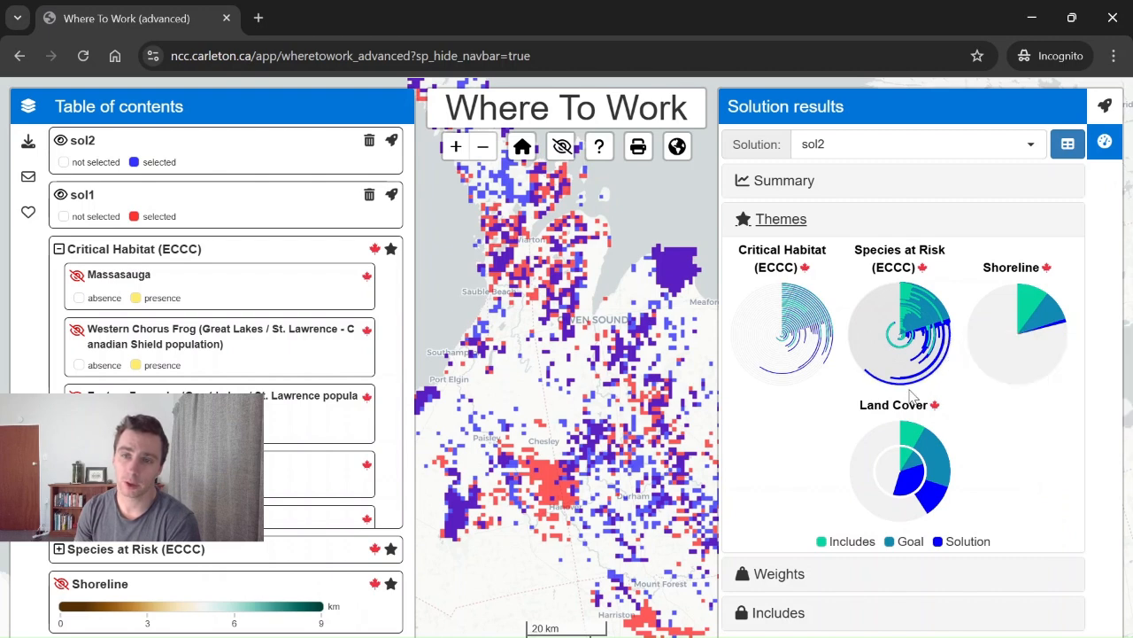
mouse_move(1019, 356)
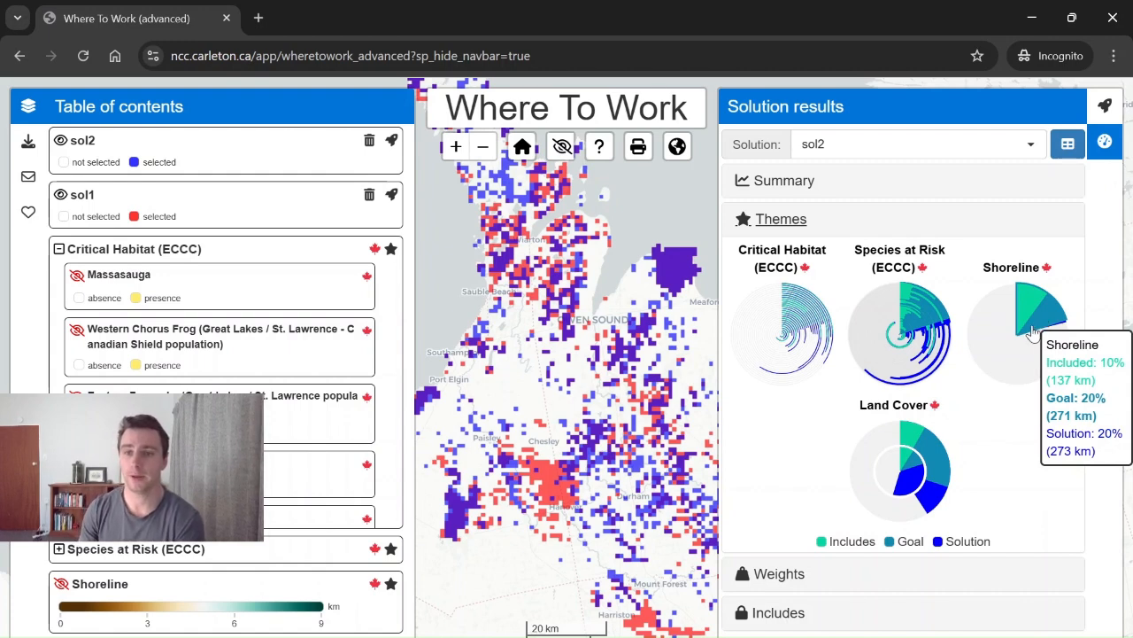
mouse_move(901, 458)
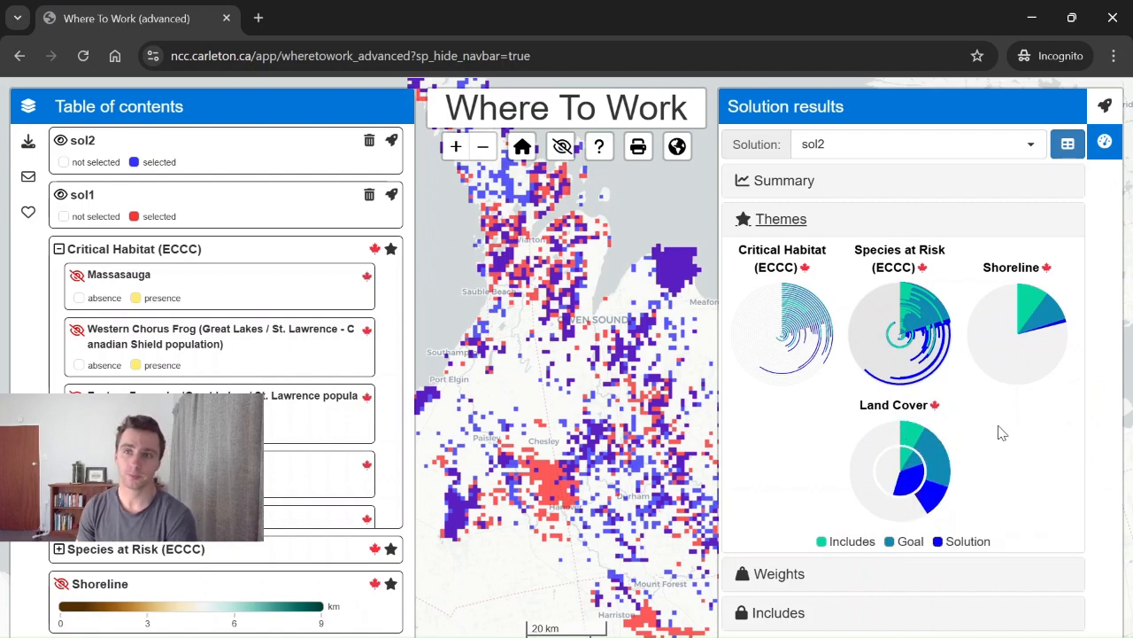
Step: Inspect the Human footprint and Carbon potential charts in the sol2 weights results
left_click(779, 574)
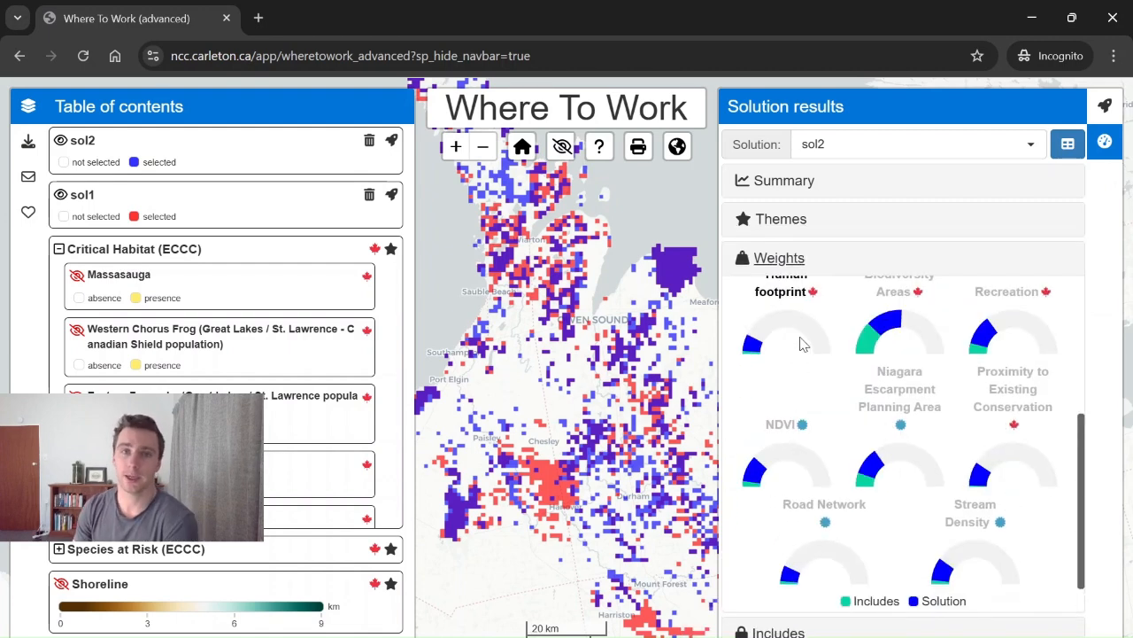
mouse_move(754, 351)
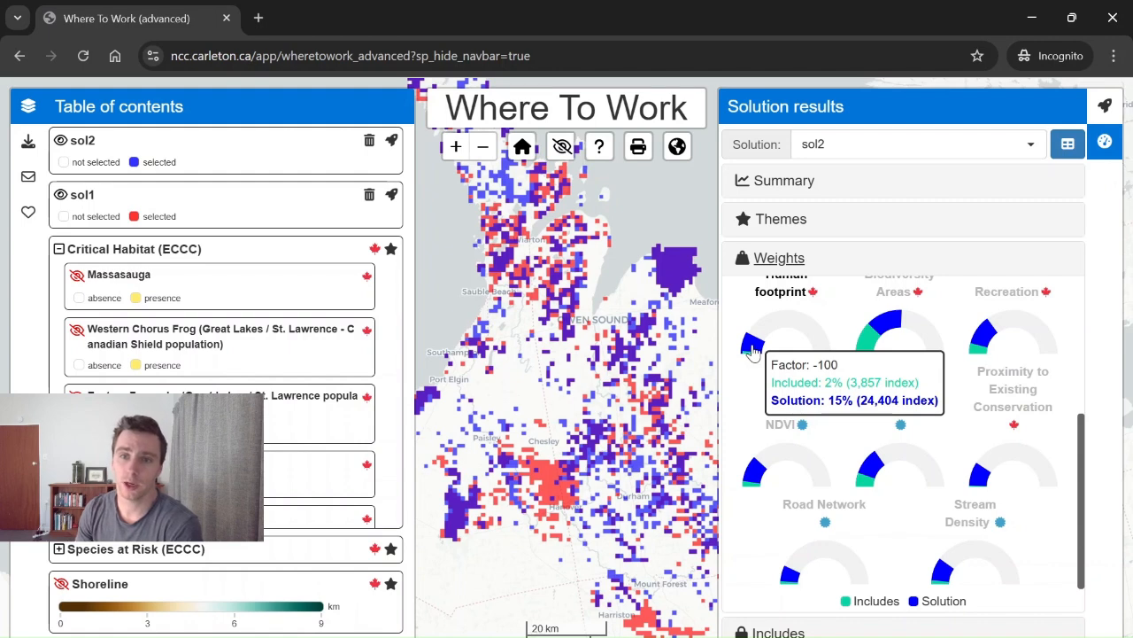
scroll(753, 355, "up", 3)
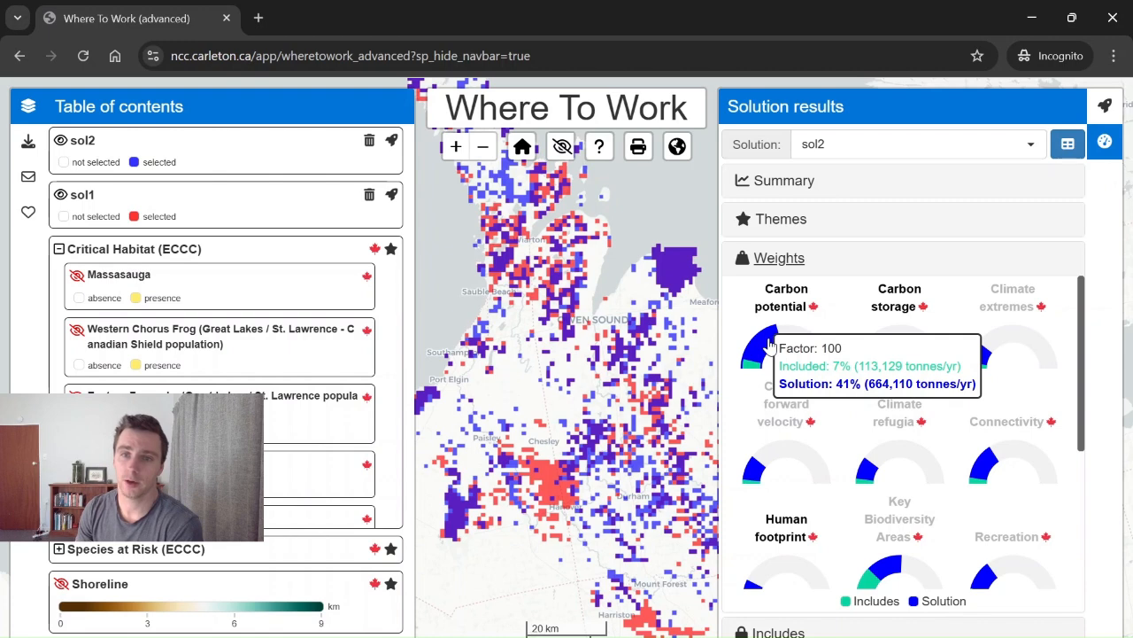
Step: Compare the Carbon potential weight results between sol1 and sol2
left_click(851, 149)
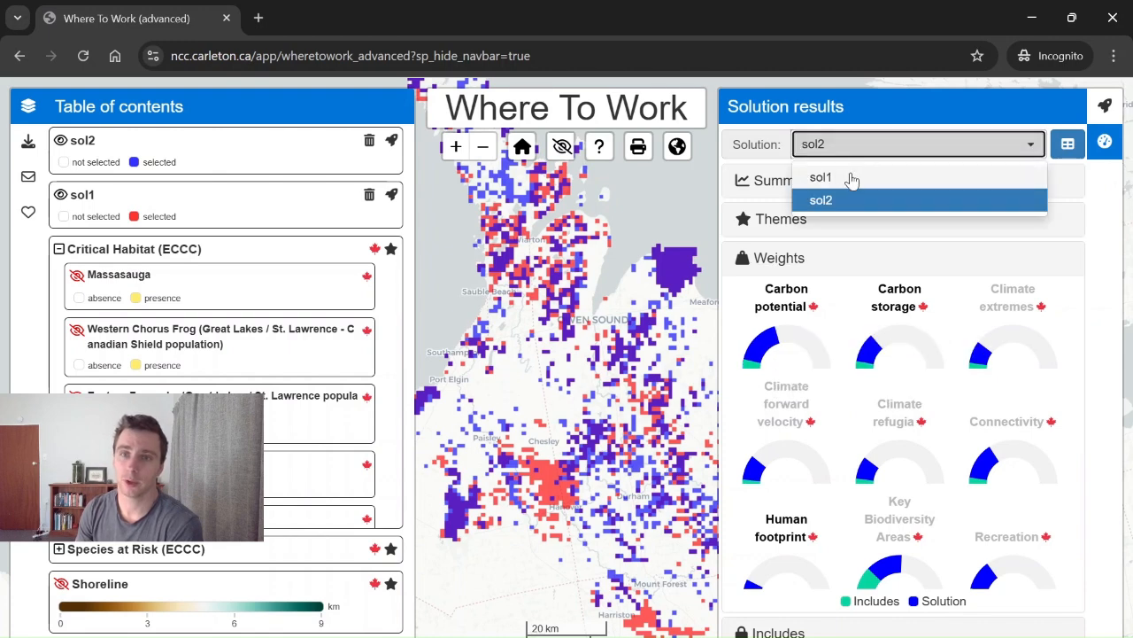
left_click(851, 179)
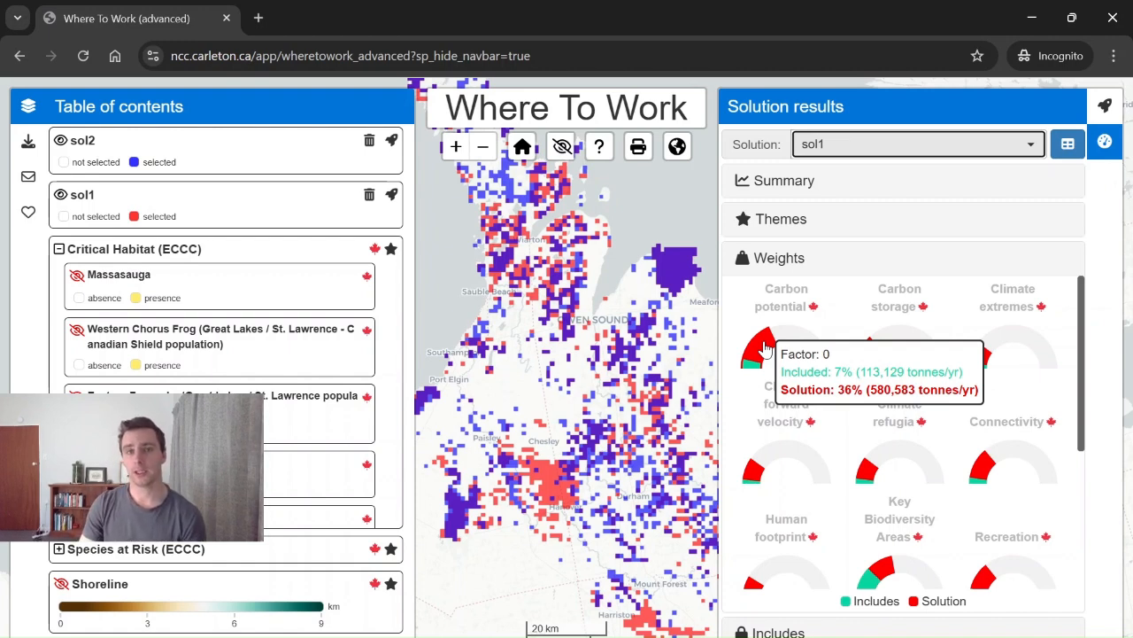
left_click(846, 149)
left_click(848, 201)
mouse_move(766, 354)
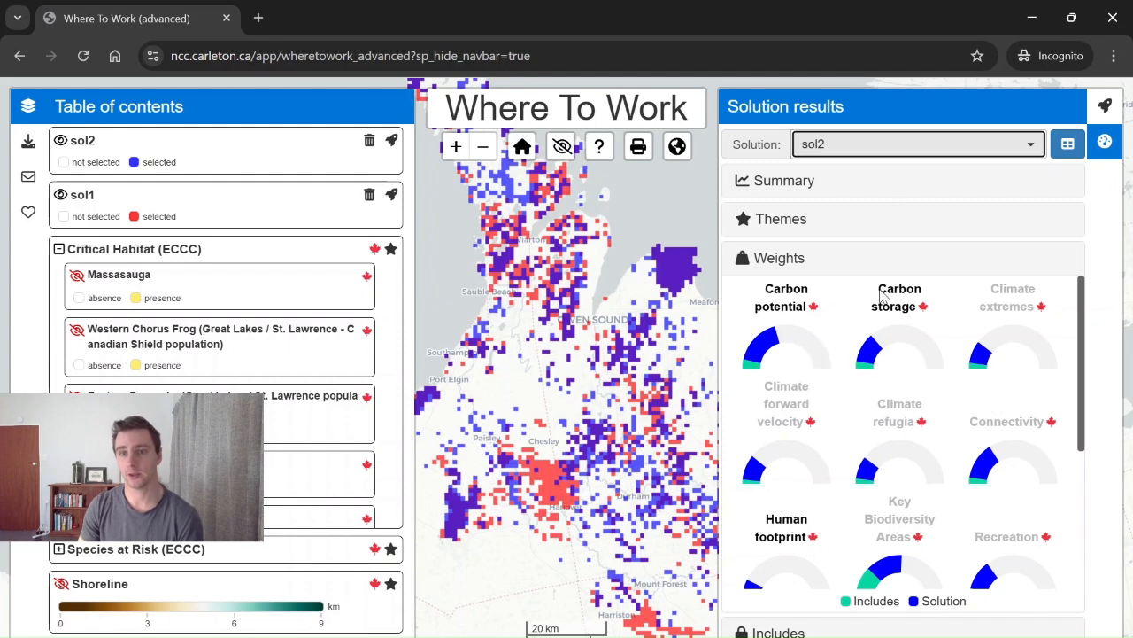
Step: Compare the Carbon storage weight results between sol1 and sol2
left_click(895, 147)
left_click(891, 177)
mouse_move(862, 359)
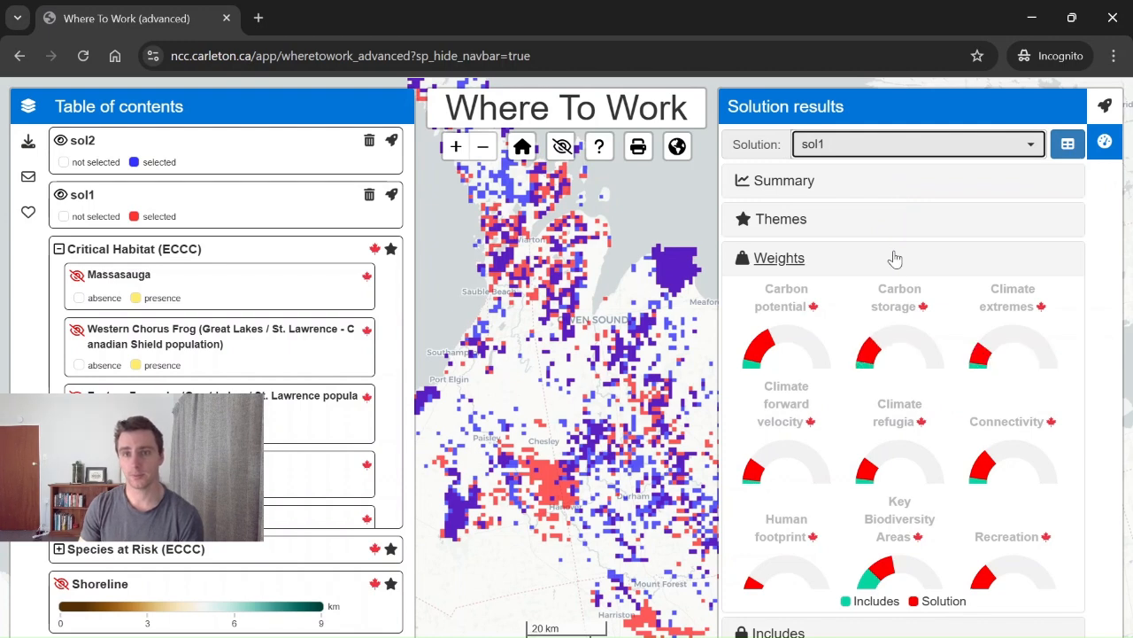
left_click(892, 152)
left_click(891, 195)
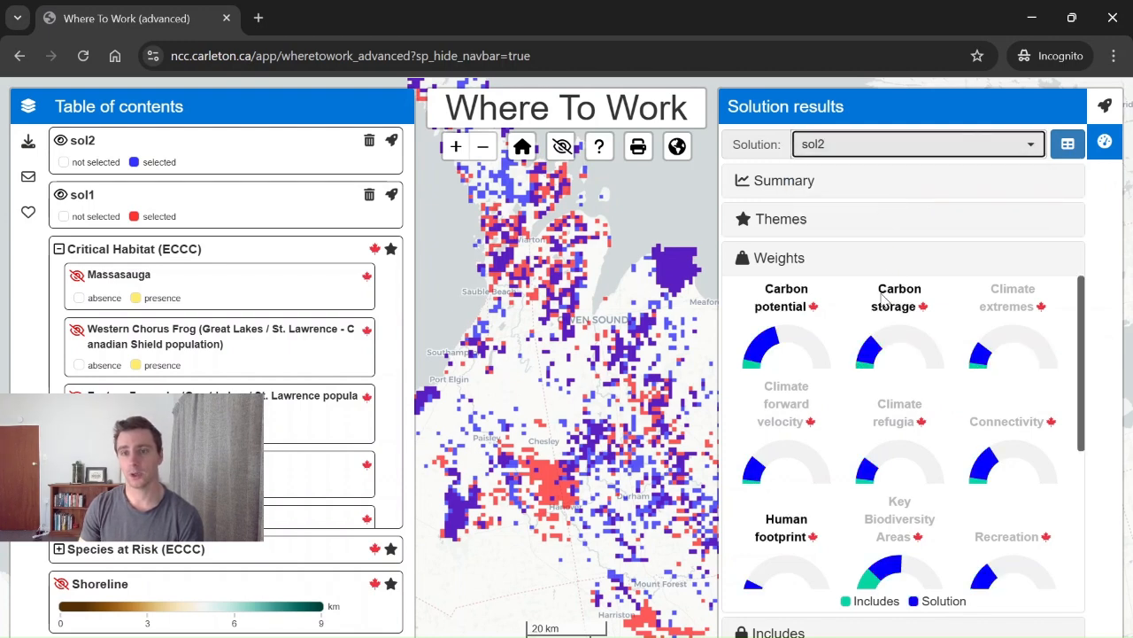
mouse_move(872, 352)
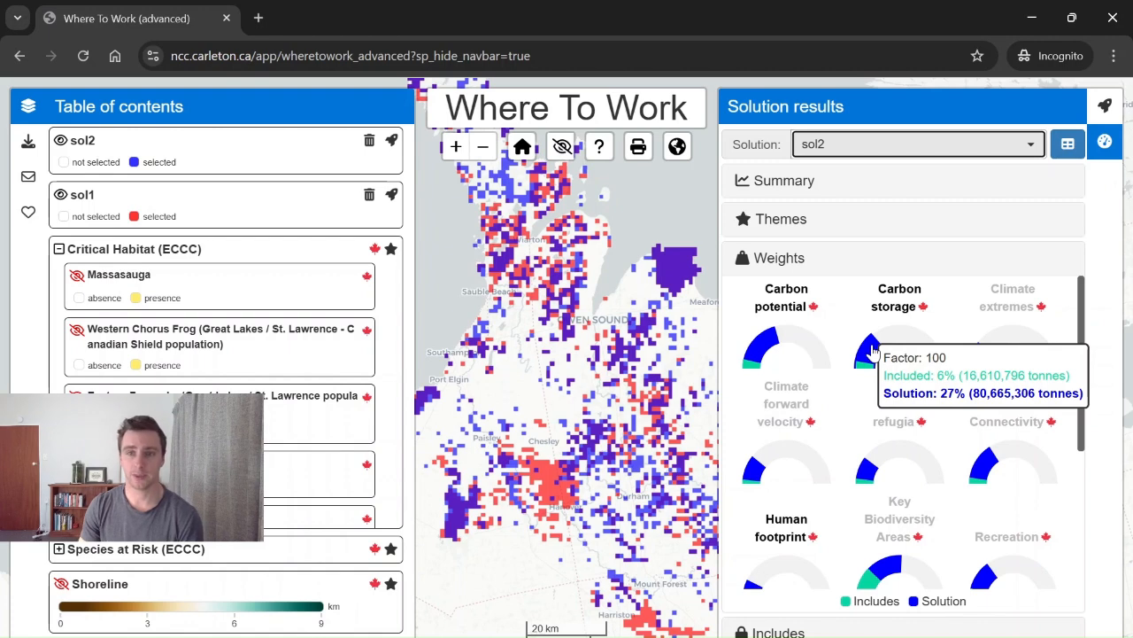
Step: Compare the Human footprint weight results between sol2 and sol1, and review the remaining sol2 weight charts
scroll(843, 359, "down", 1)
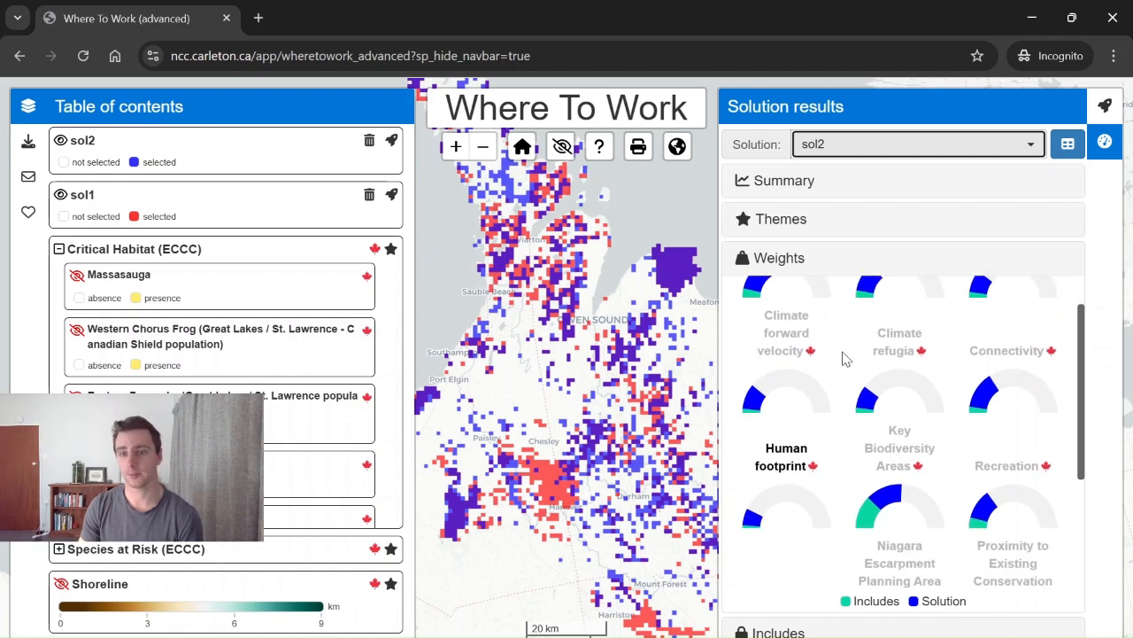
scroll(843, 359, "down", 1)
mouse_move(766, 409)
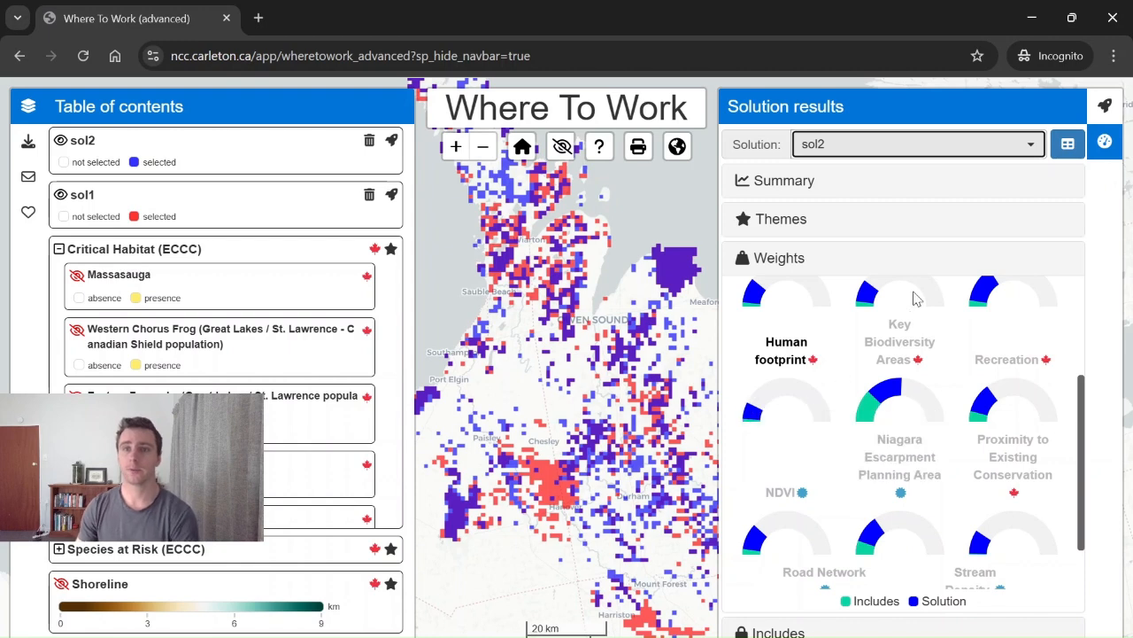
left_click(891, 144)
left_click(886, 175)
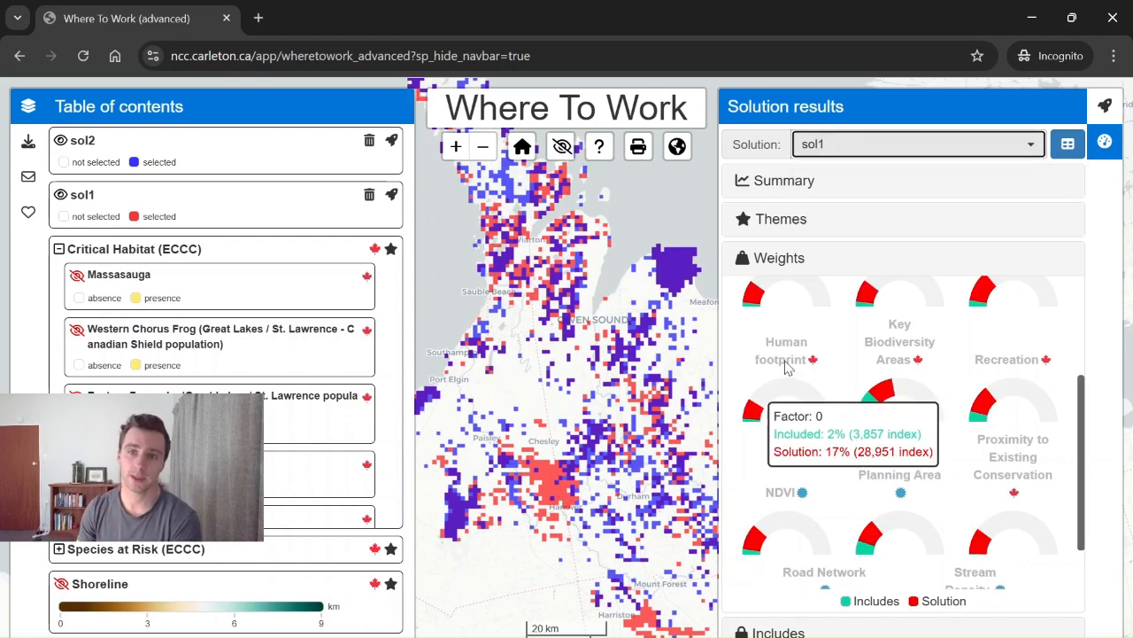
left_click(846, 153)
left_click(848, 201)
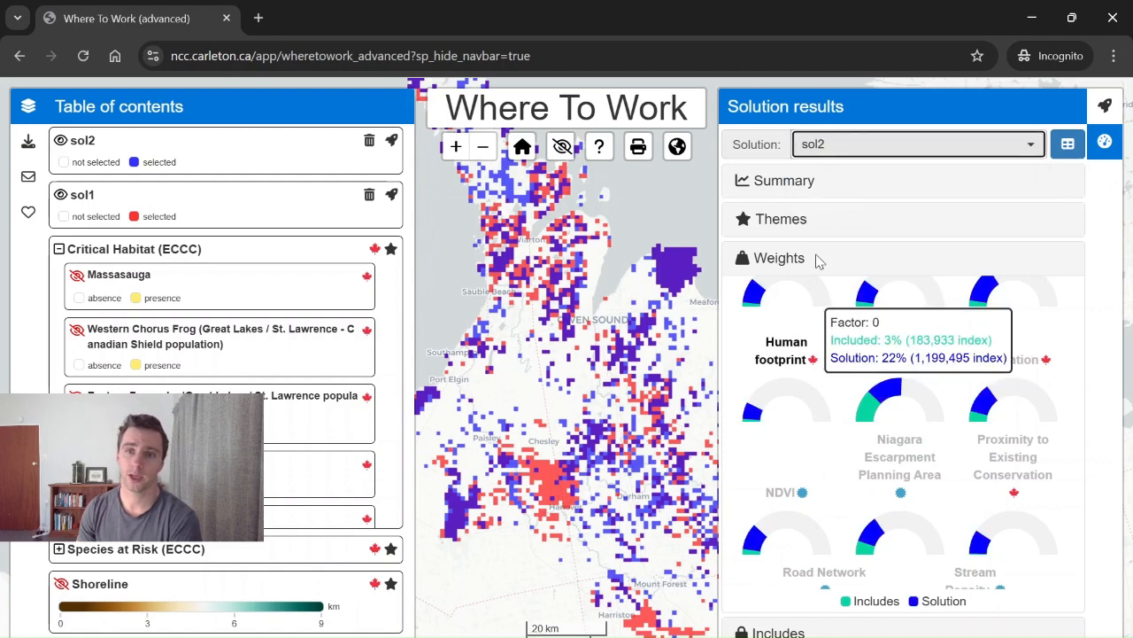
mouse_move(750, 414)
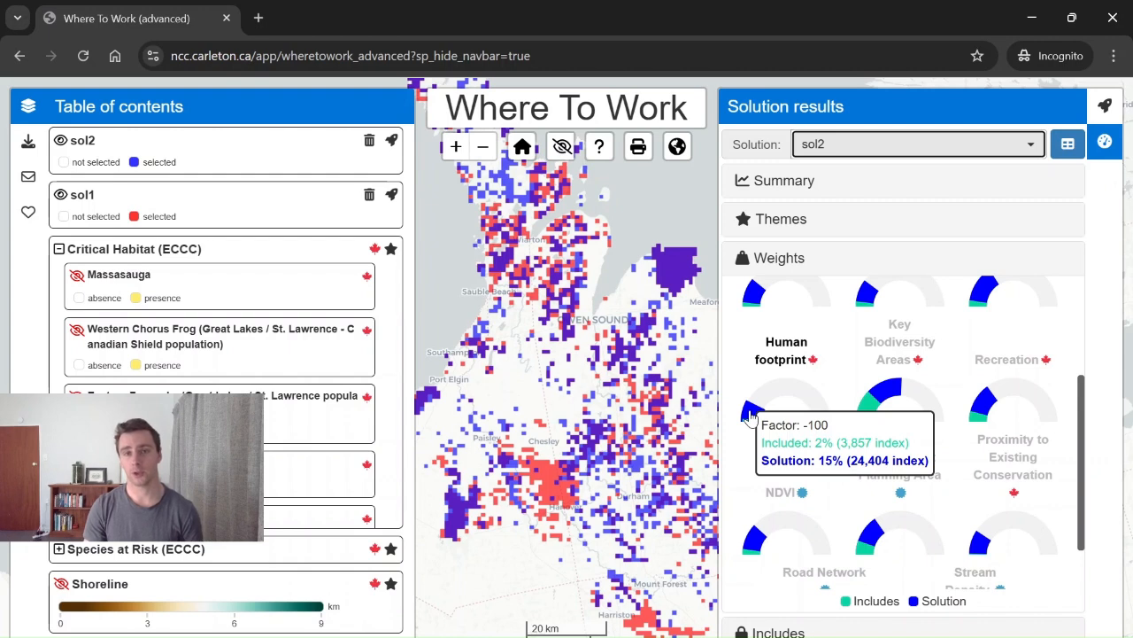
scroll(751, 411, "up", 2)
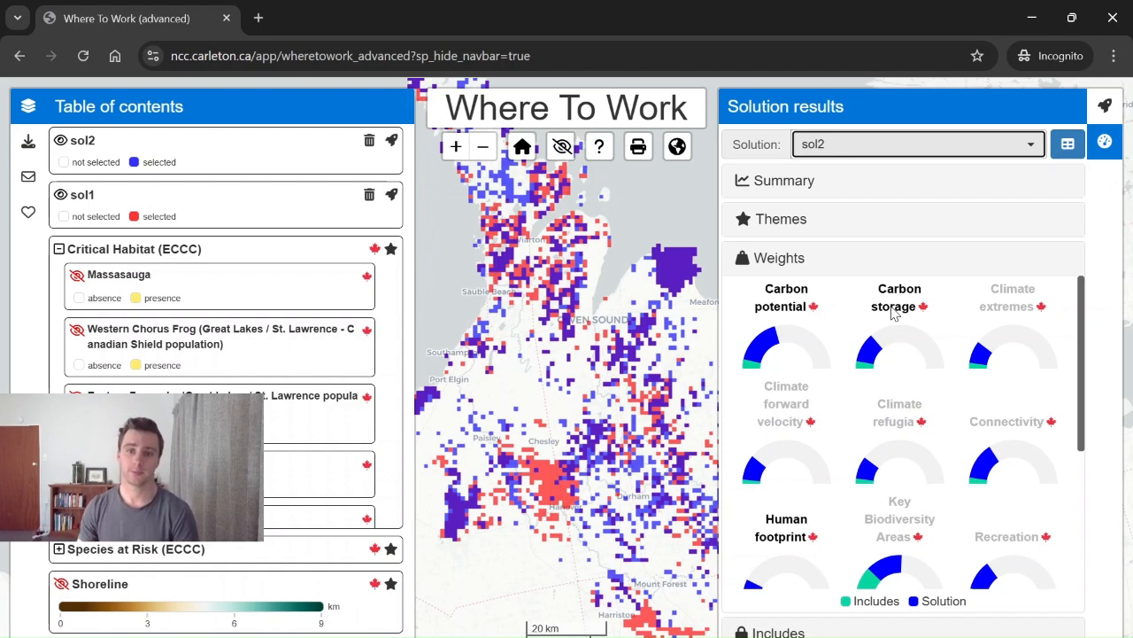
scroll(951, 345, "down", 3)
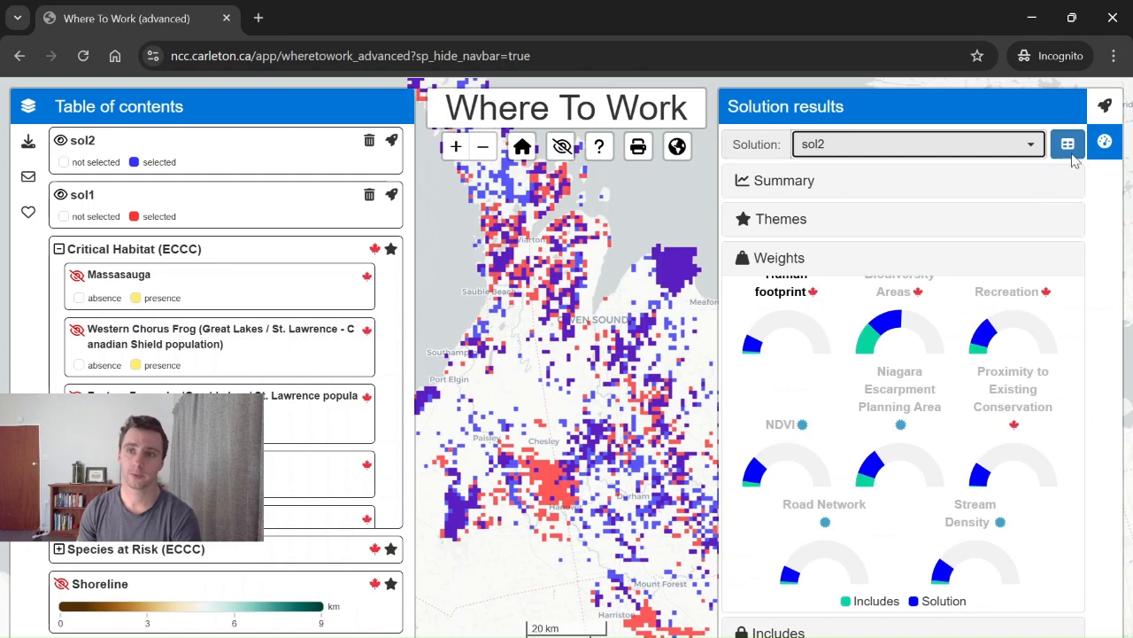
Step: Show the new solution settings and hide both sol2 and sol1 on the map
left_click(1104, 105)
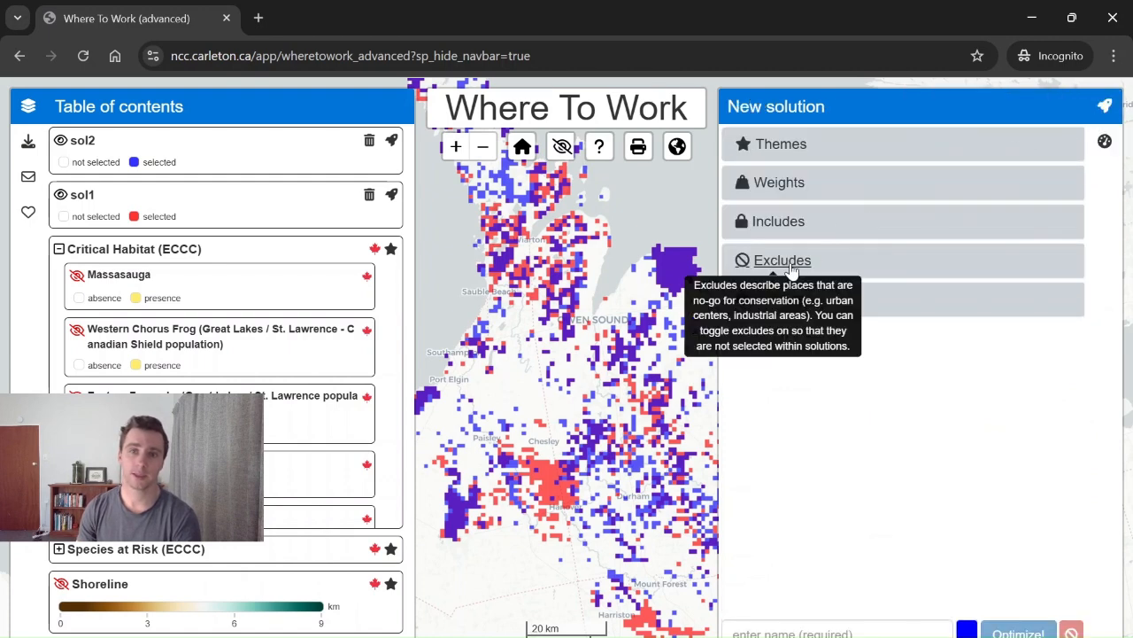
left_click(60, 140)
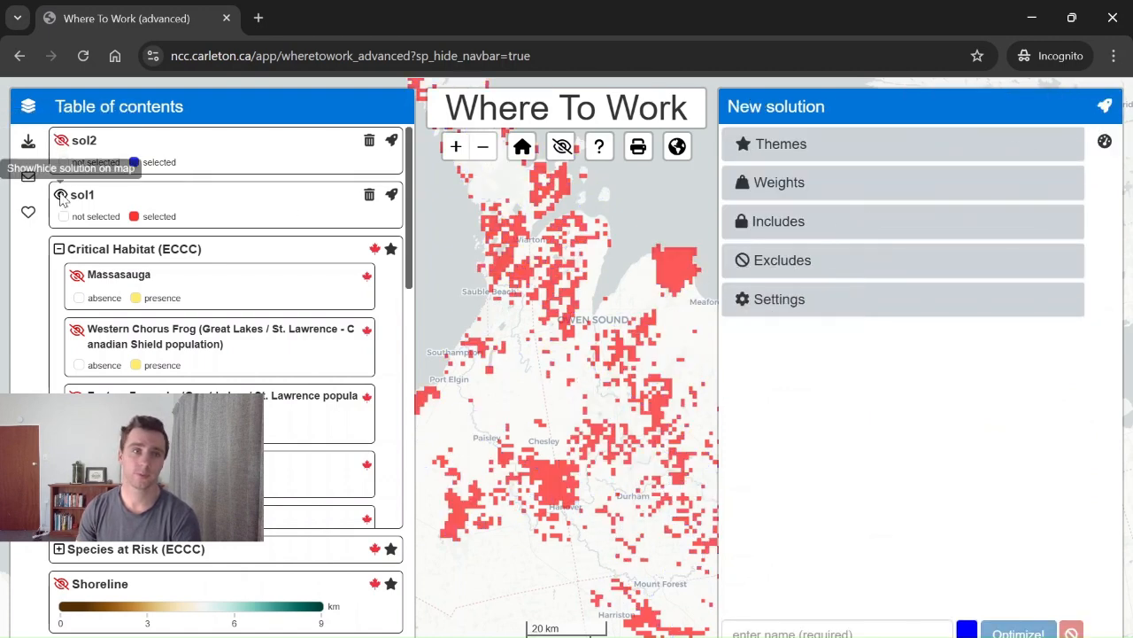
left_click(61, 194)
Step: Enable the Major Highways and Urban Areas excludes for the new solution
left_click(760, 262)
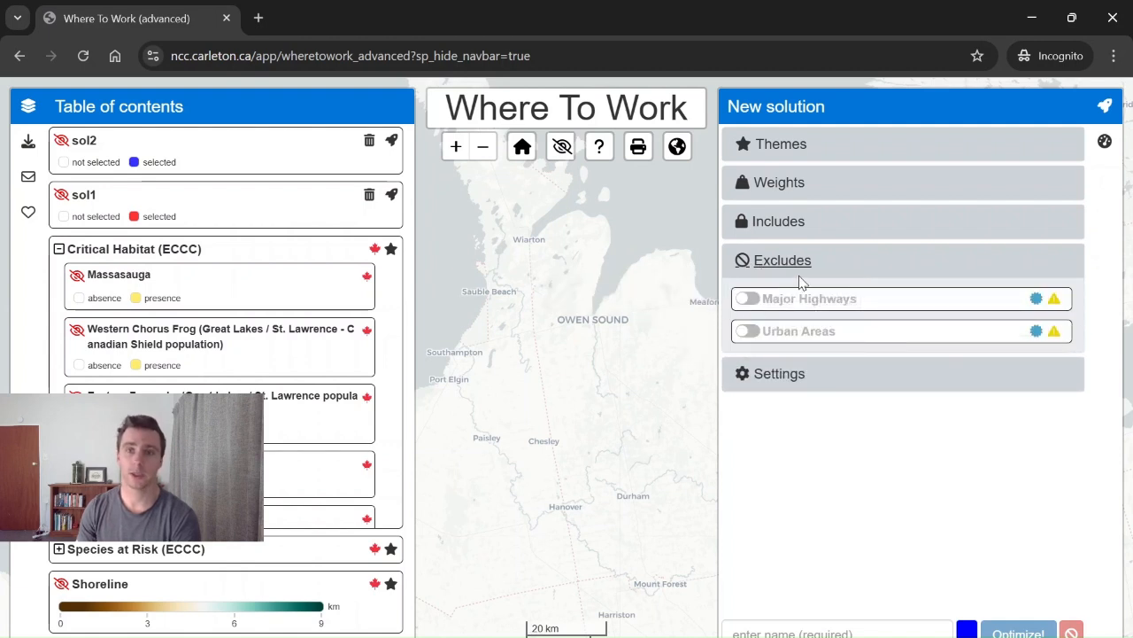
left_click(747, 299)
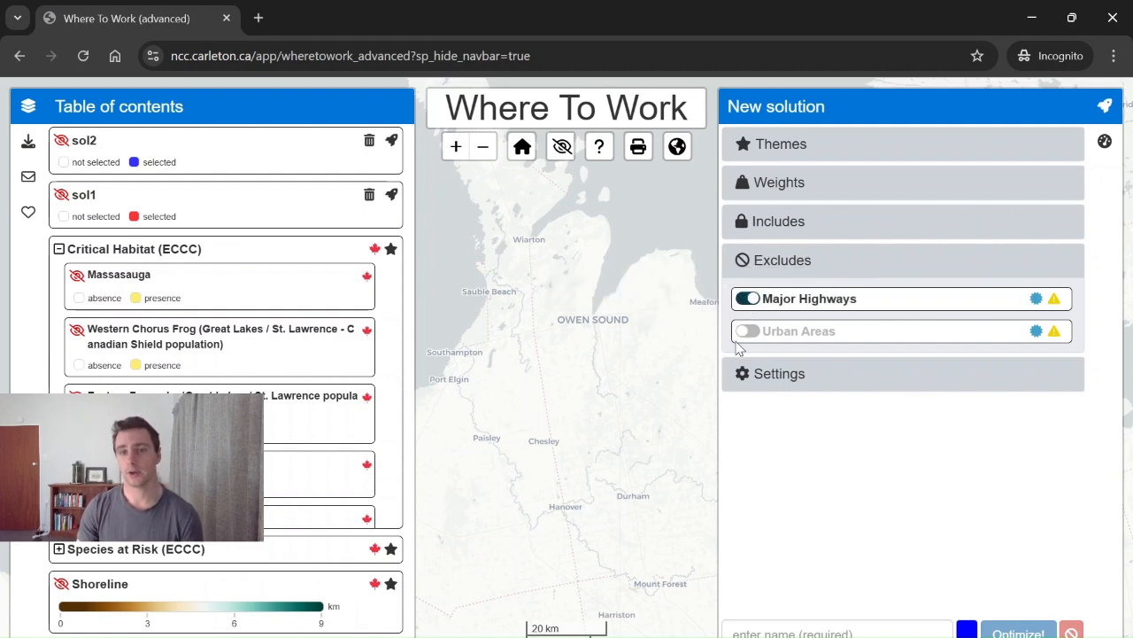
left_click(744, 332)
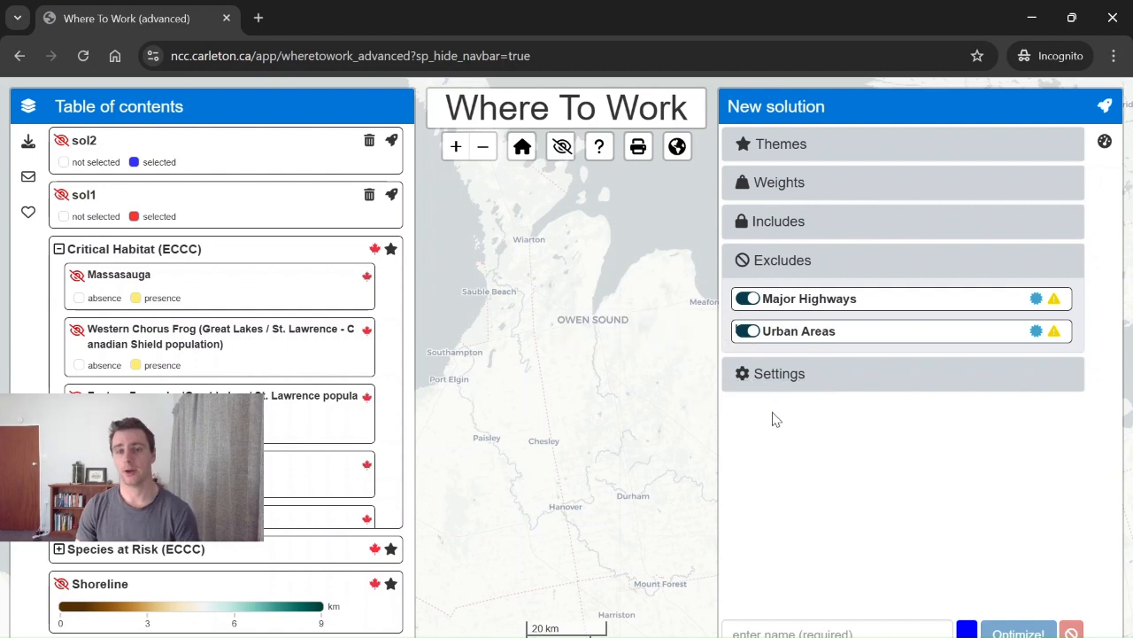
Step: Name the new solution sol3, give it a bright green color, and run the optimization
left_click(785, 626)
type("sol")
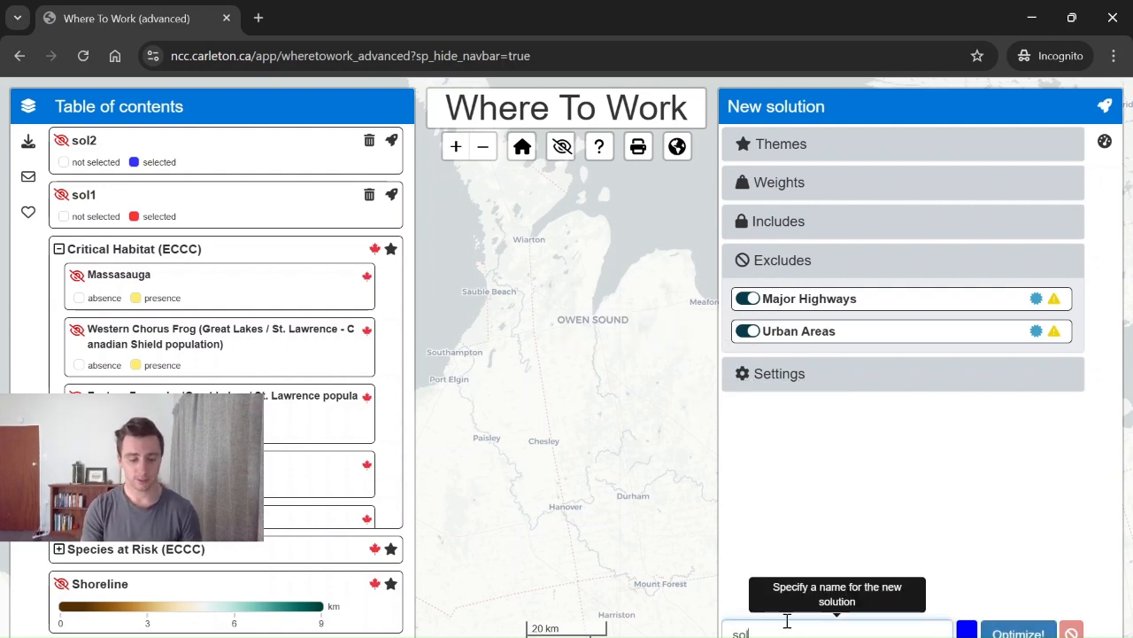
type("3")
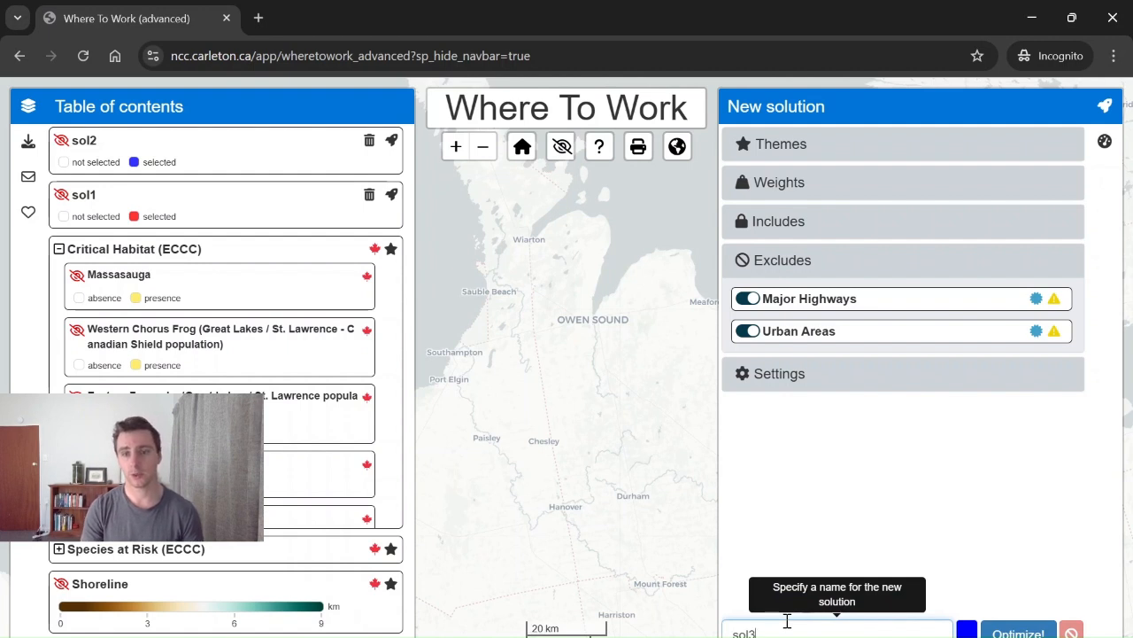
left_click(967, 630)
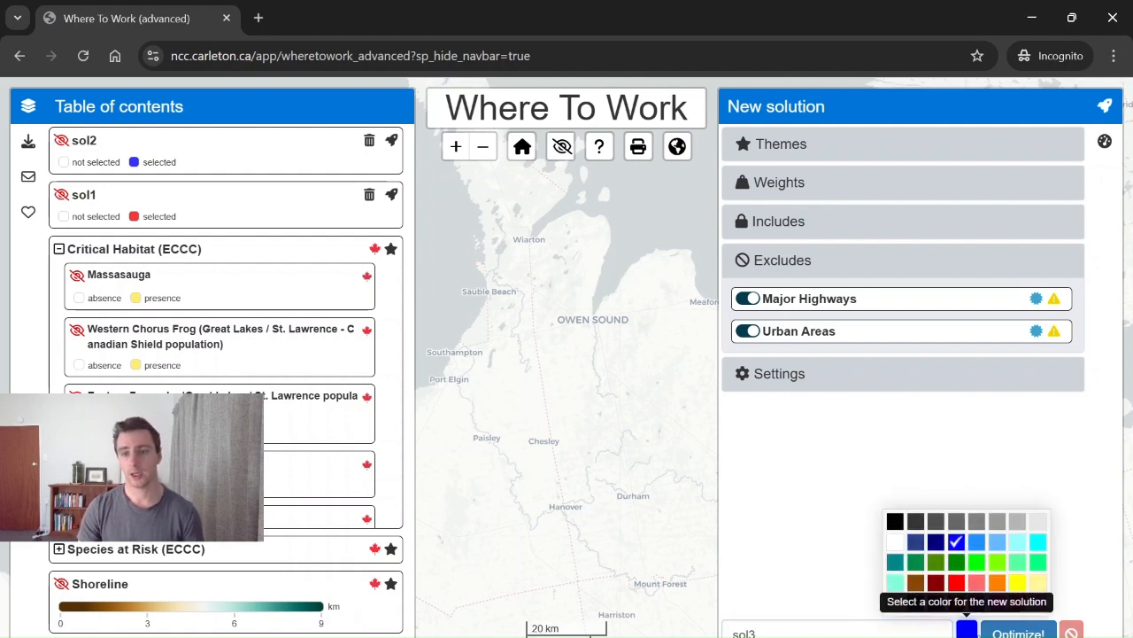
left_click(976, 563)
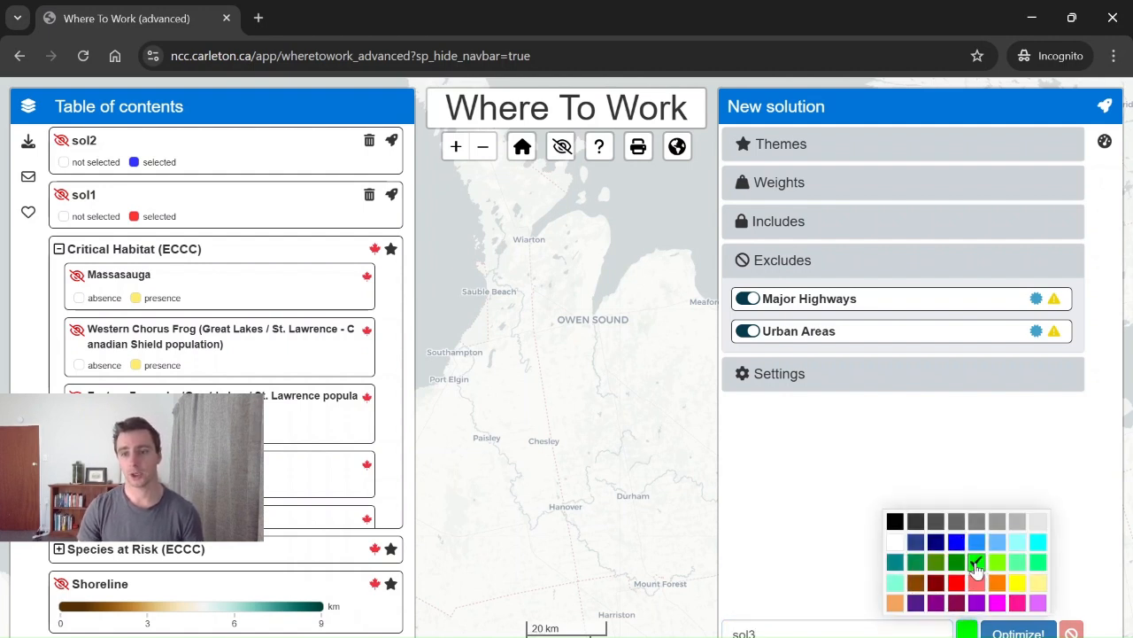
left_click(1016, 631)
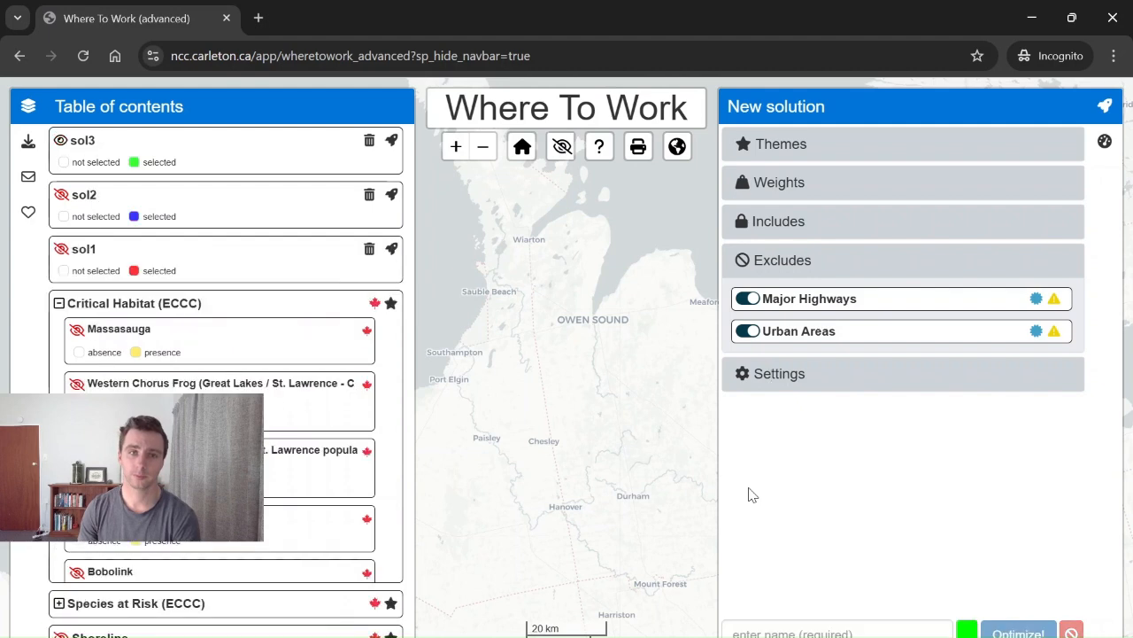
Step: Review the sol3 summary statistics, and show sol2 together with sol3 on the fully uncovered map
mouse_move(778, 303)
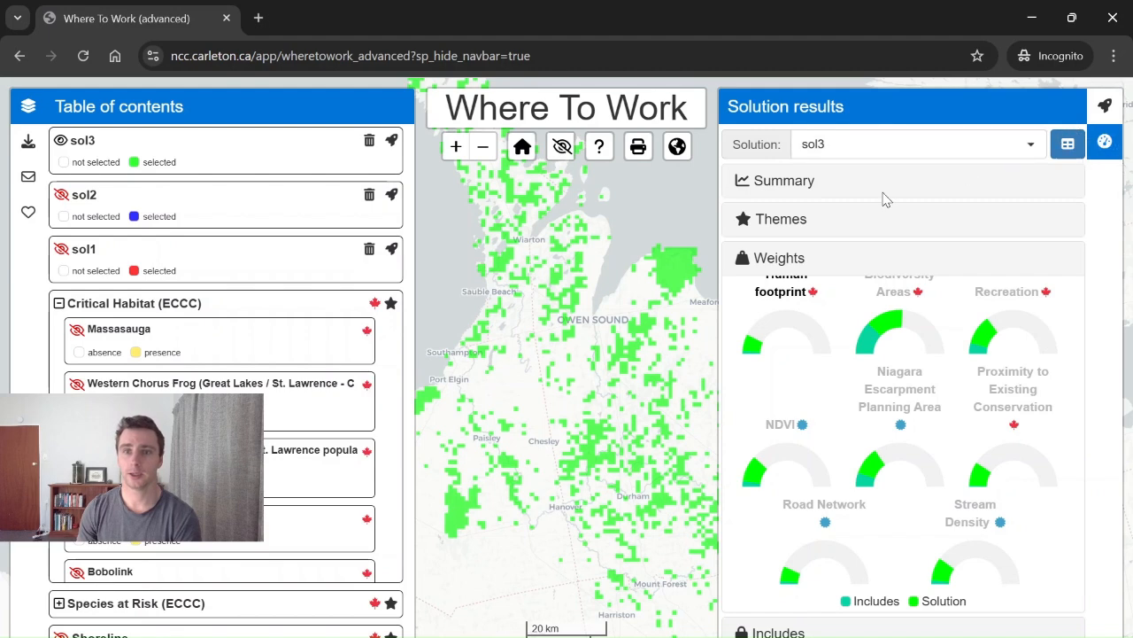
left_click(850, 189)
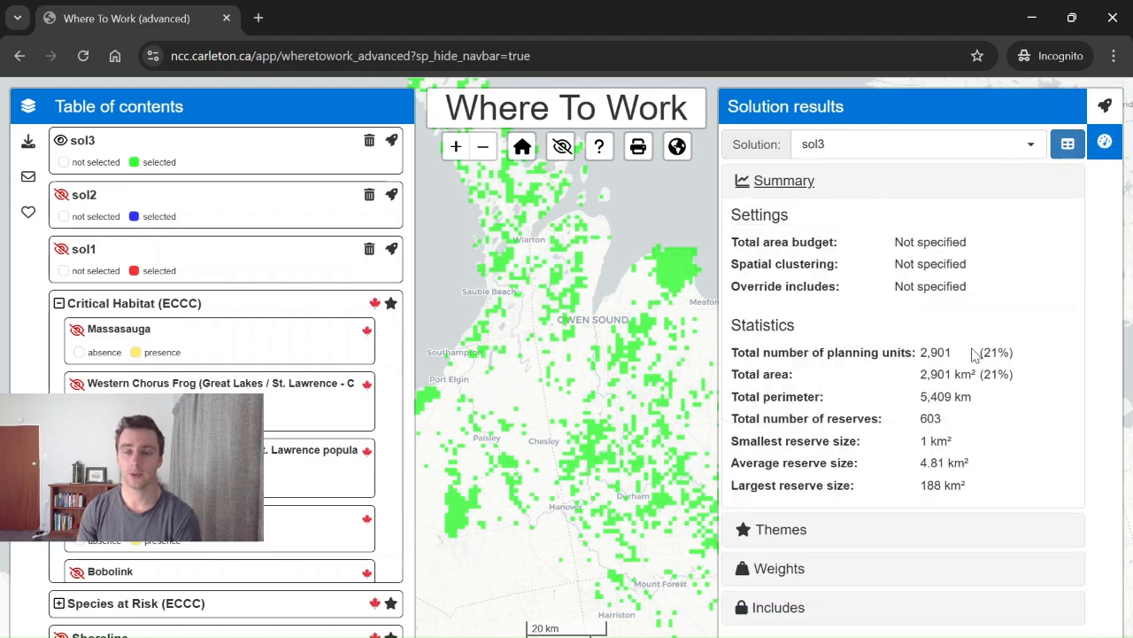
left_click(1105, 106)
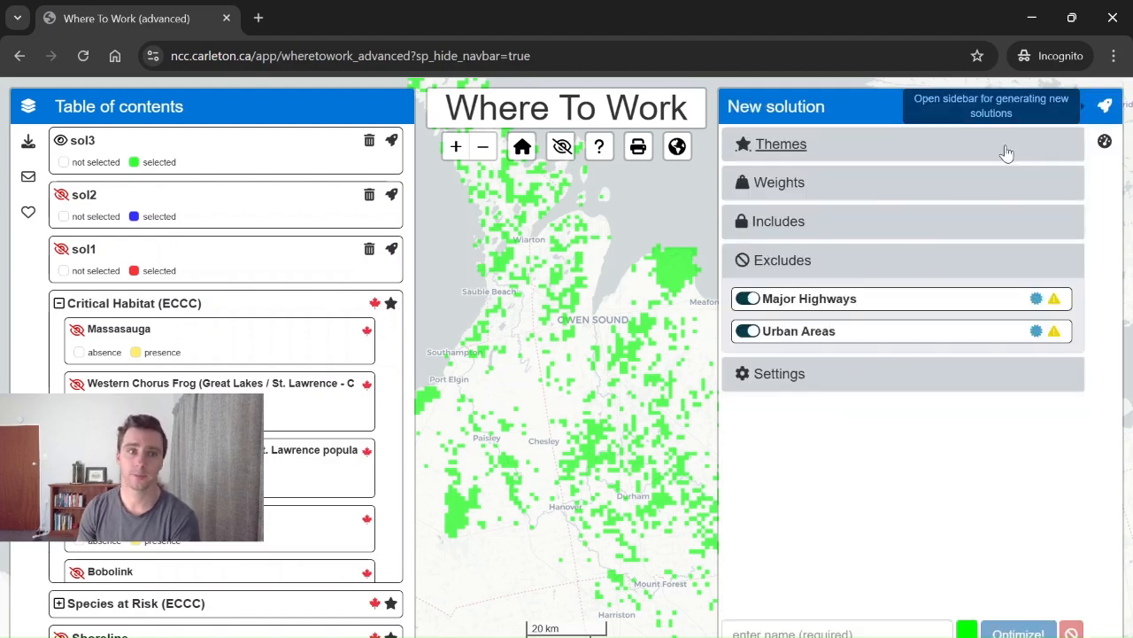
left_click(62, 195)
left_click(1106, 106)
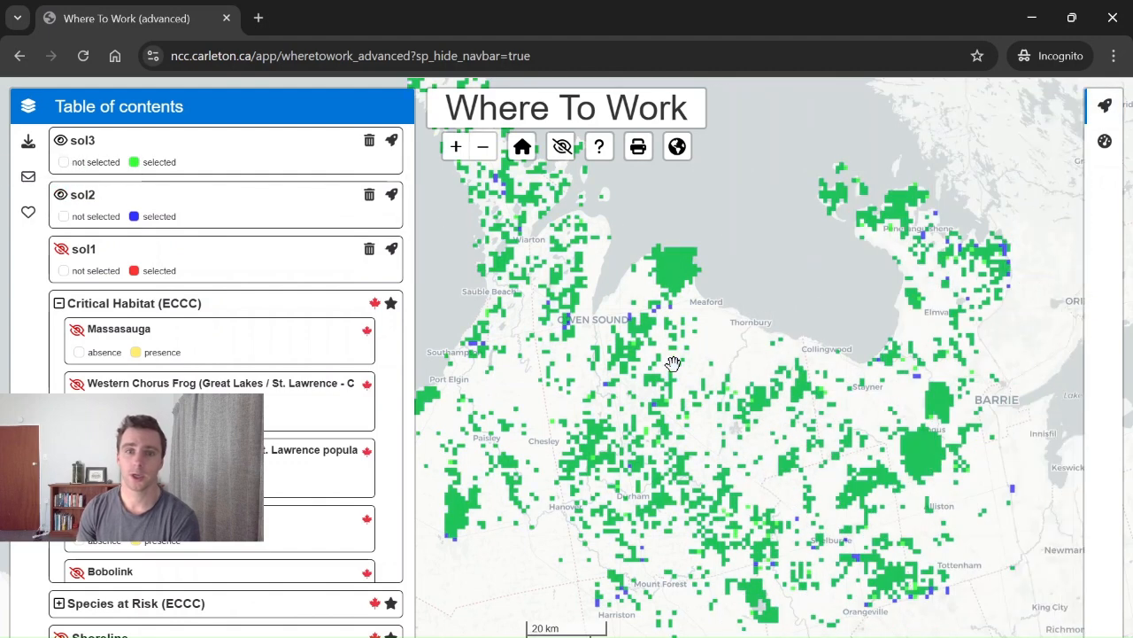
Step: Compare the sol3 and sol2 selections across the map, including the Midland and Collingwood areas, and recheck the enabled excludes
left_click_drag(661, 366, 713, 317)
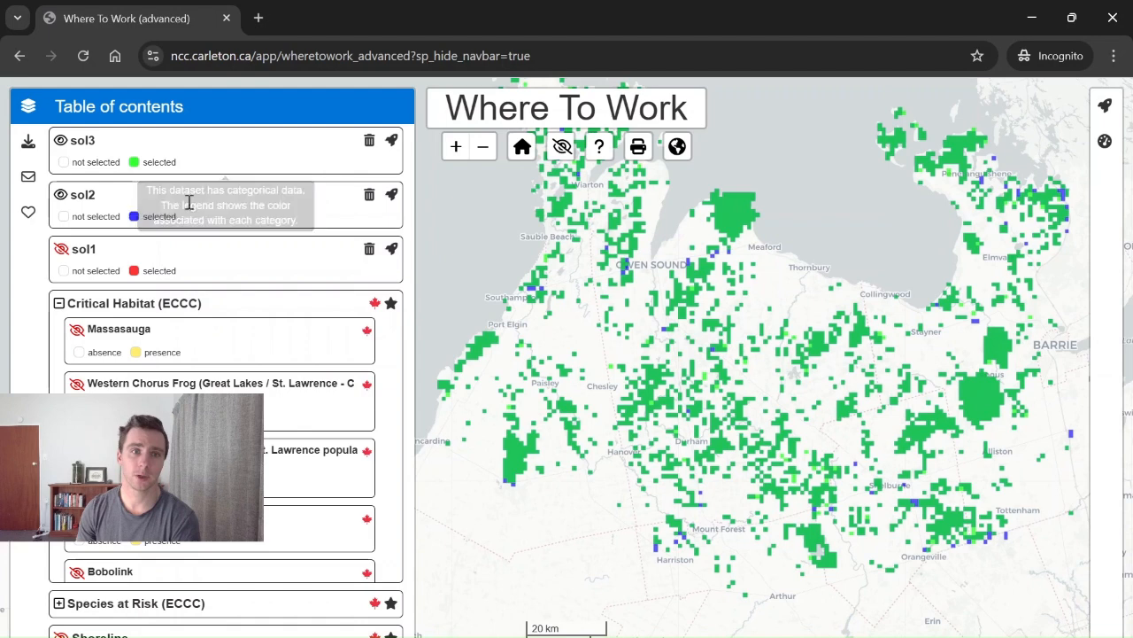
left_click_drag(590, 307, 568, 357)
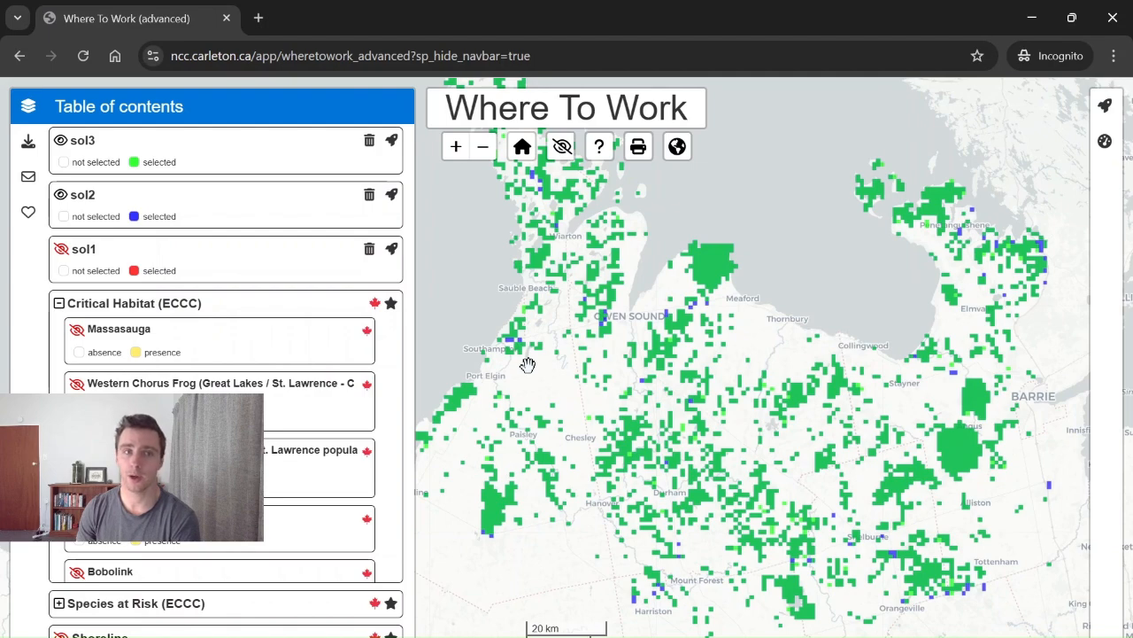
left_click_drag(531, 354, 525, 399)
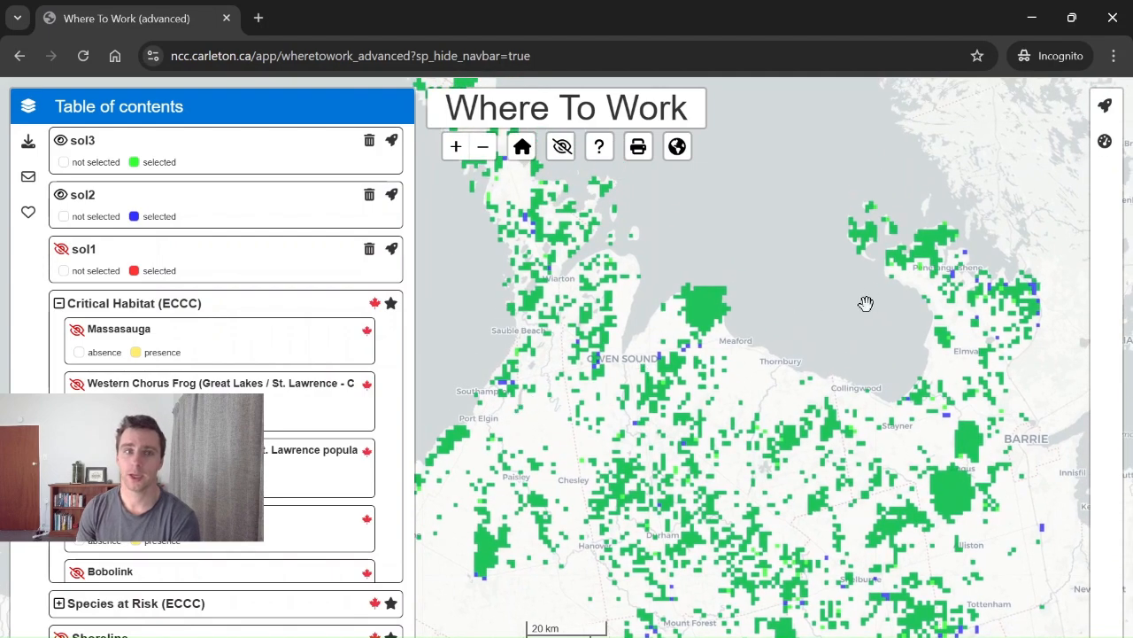
scroll(866, 303, "up", 5)
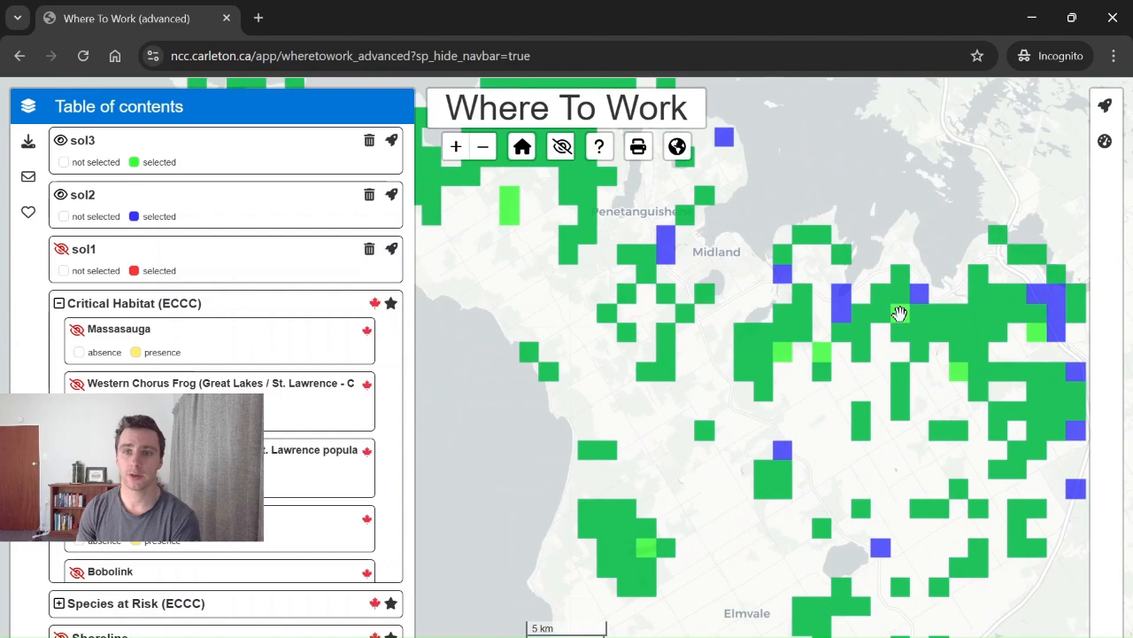
scroll(876, 320, "up", 2)
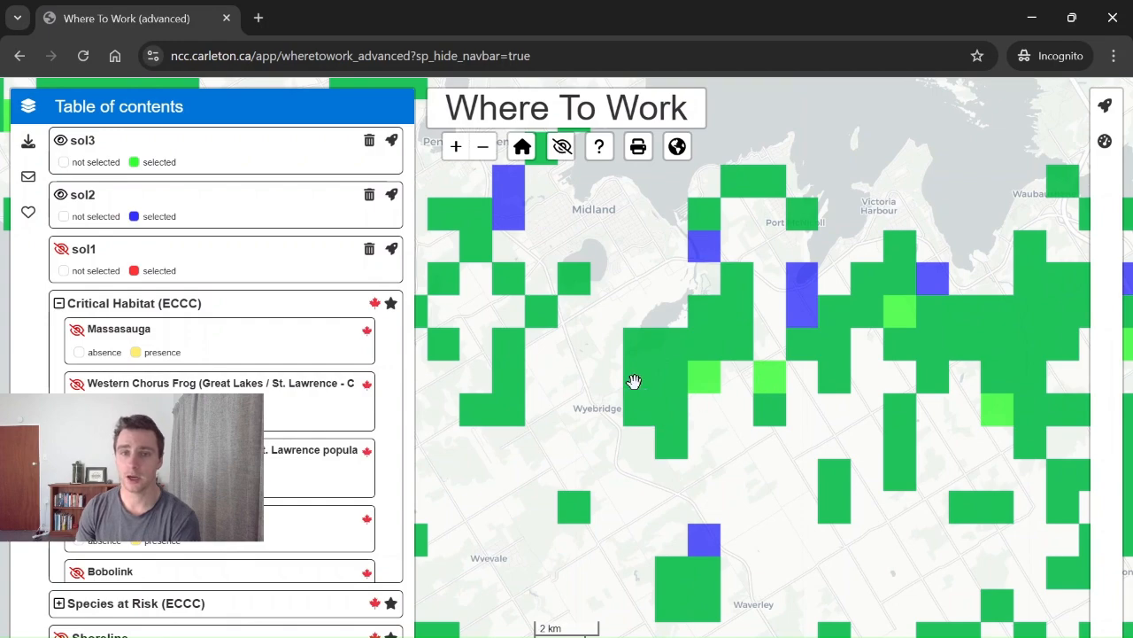
scroll(611, 425, "down", 2)
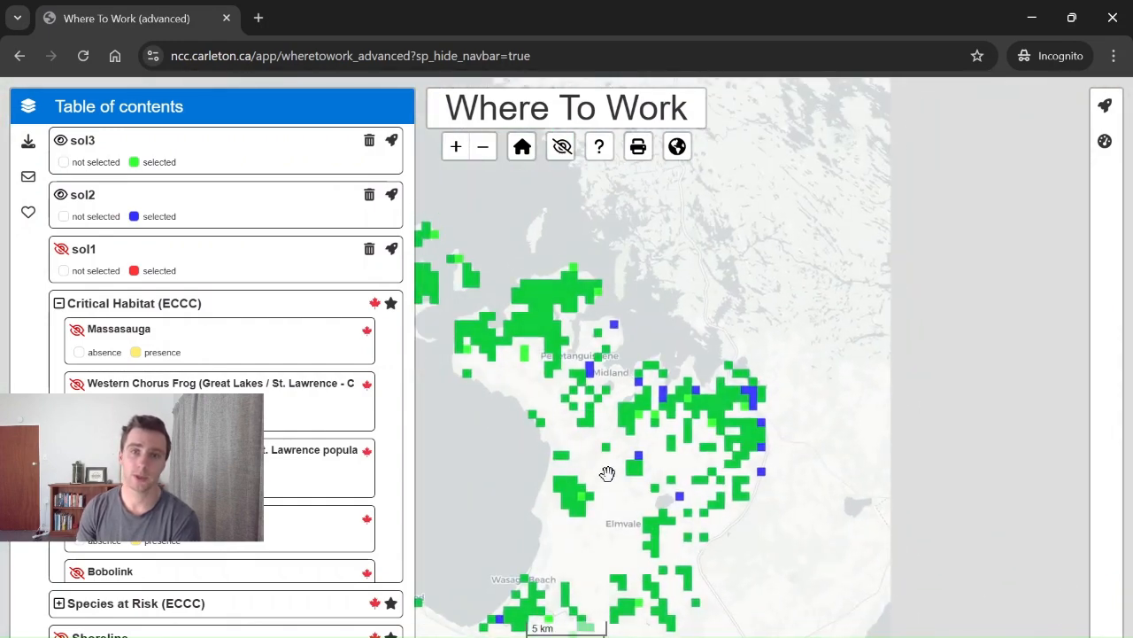
left_click_drag(607, 474, 784, 289)
left_click_drag(600, 447, 741, 322)
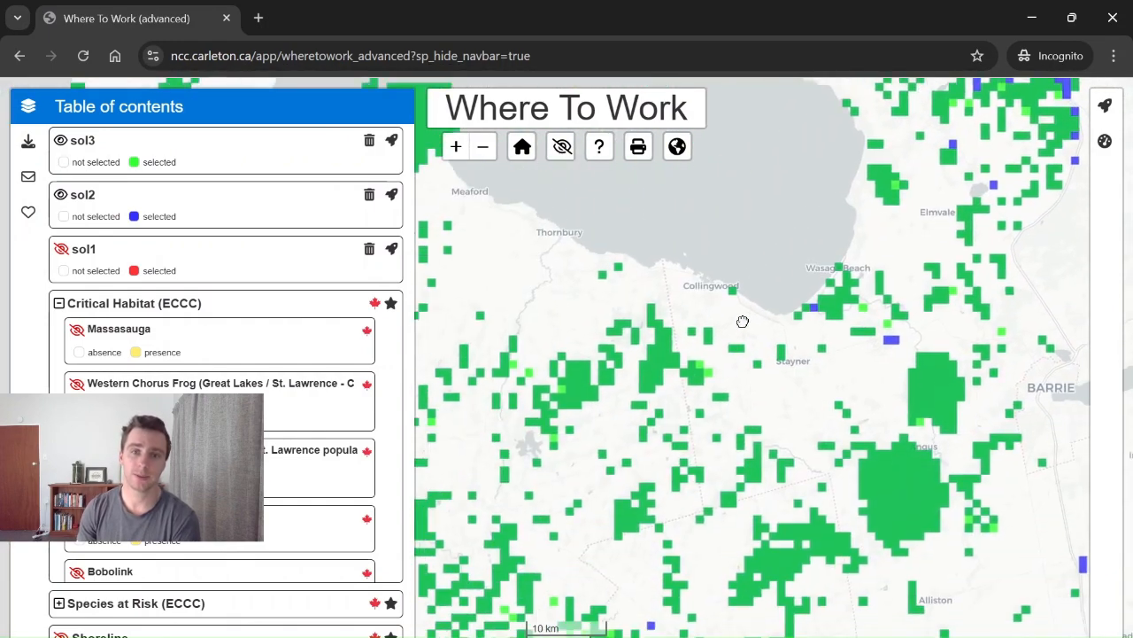
scroll(740, 325, "down", 1)
left_click_drag(687, 398, 785, 435)
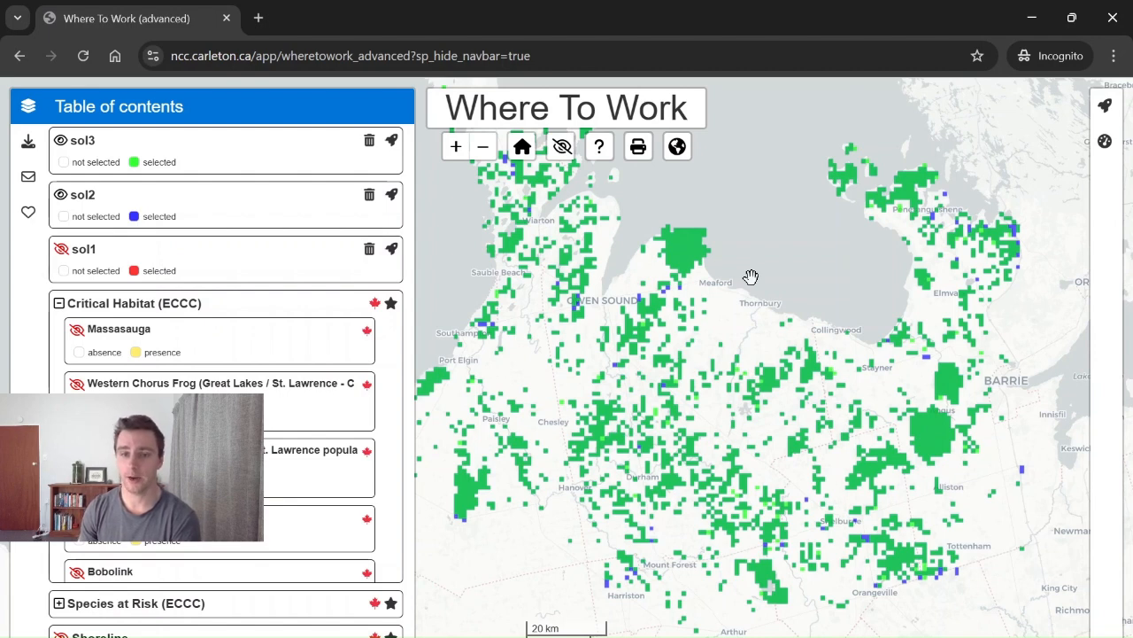
left_click(1105, 105)
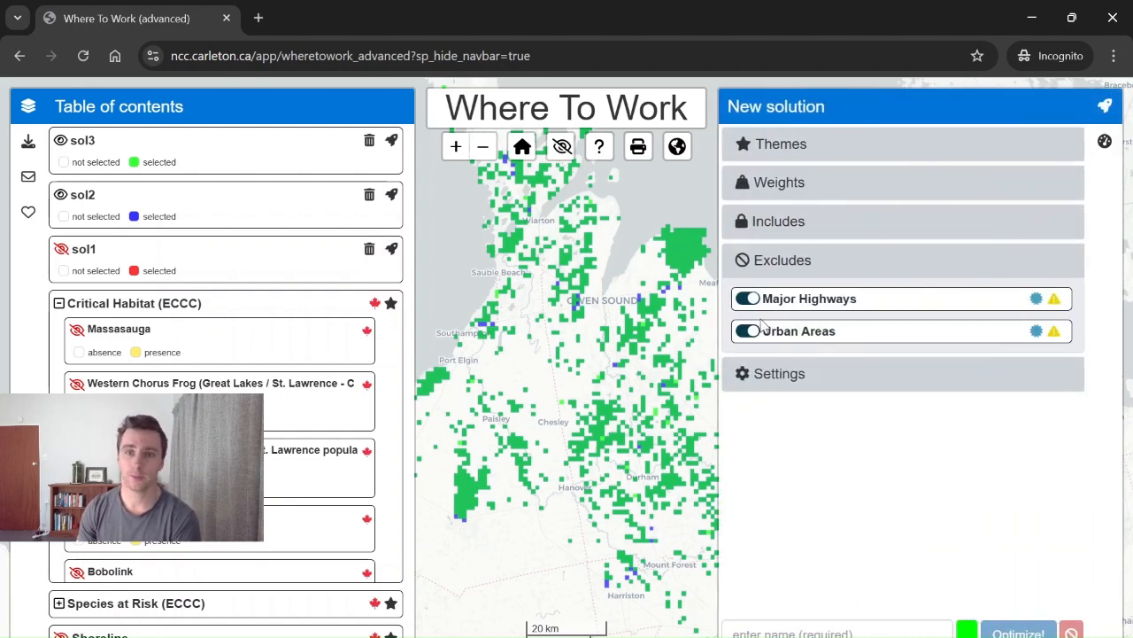
left_click(1105, 105)
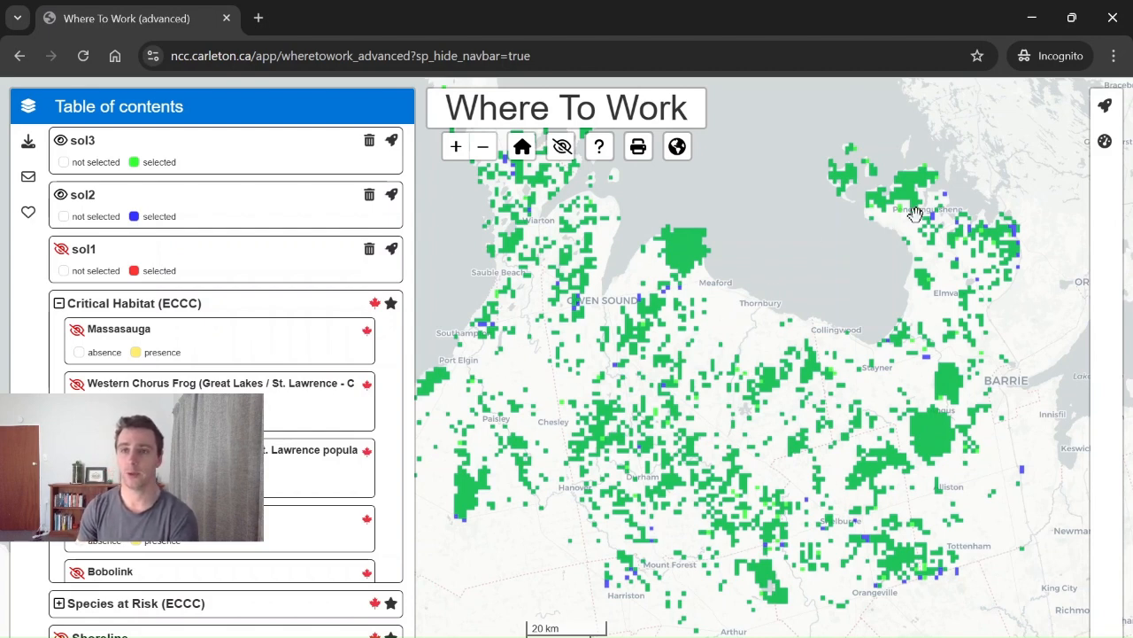
Step: Bring back the new solution settings and hide both sol3 and sol2 on the map
left_click(1105, 106)
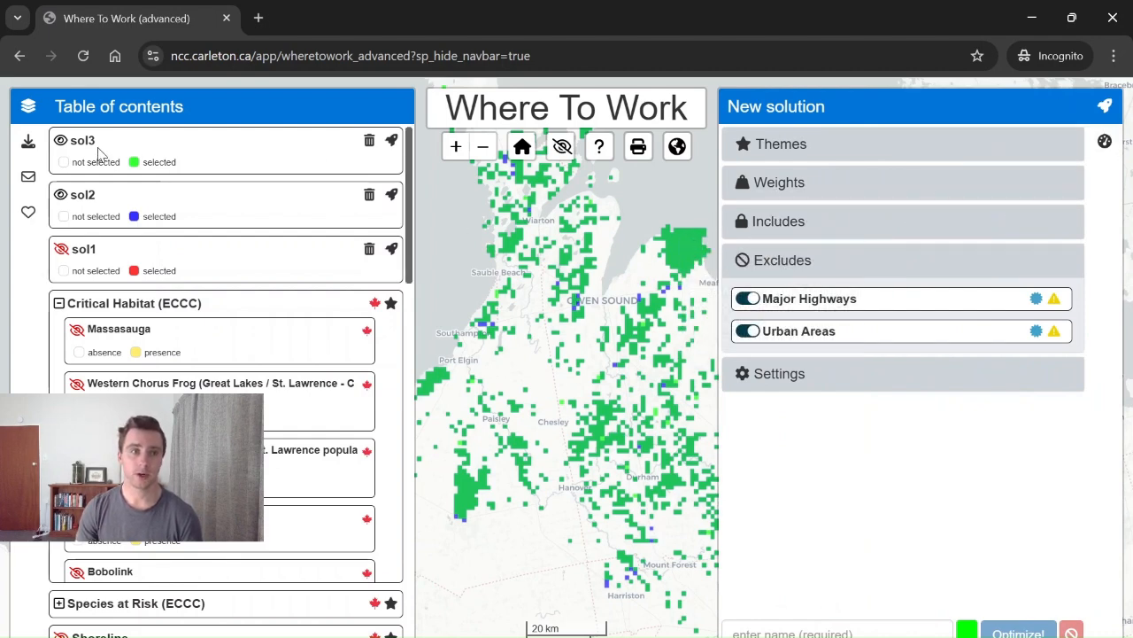
left_click(60, 140)
left_click(60, 196)
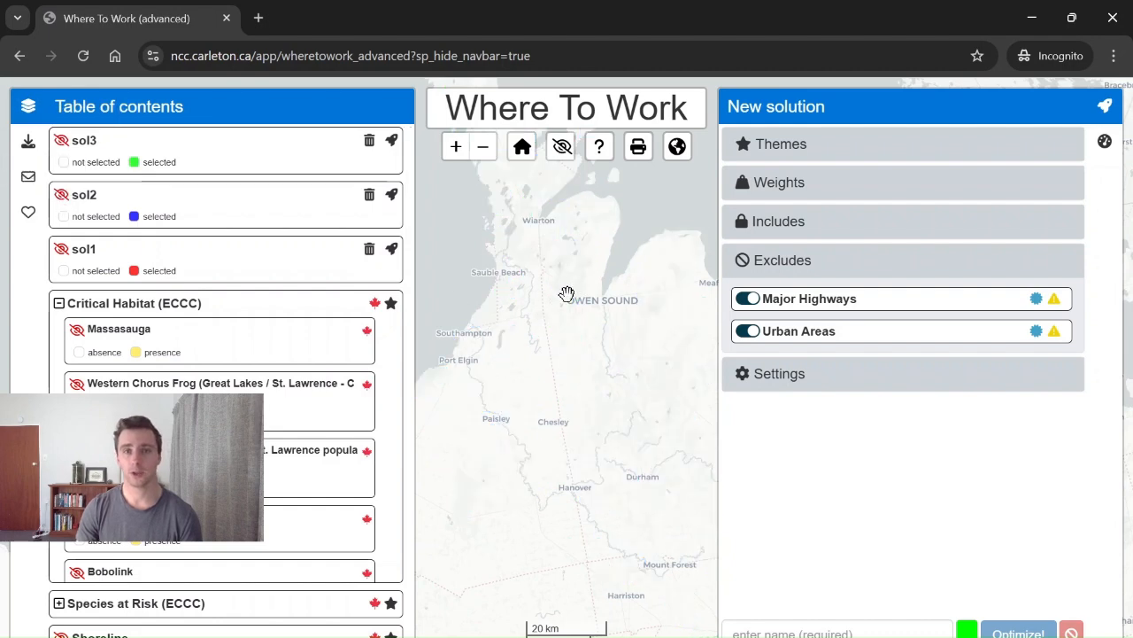
left_click_drag(566, 293, 563, 310)
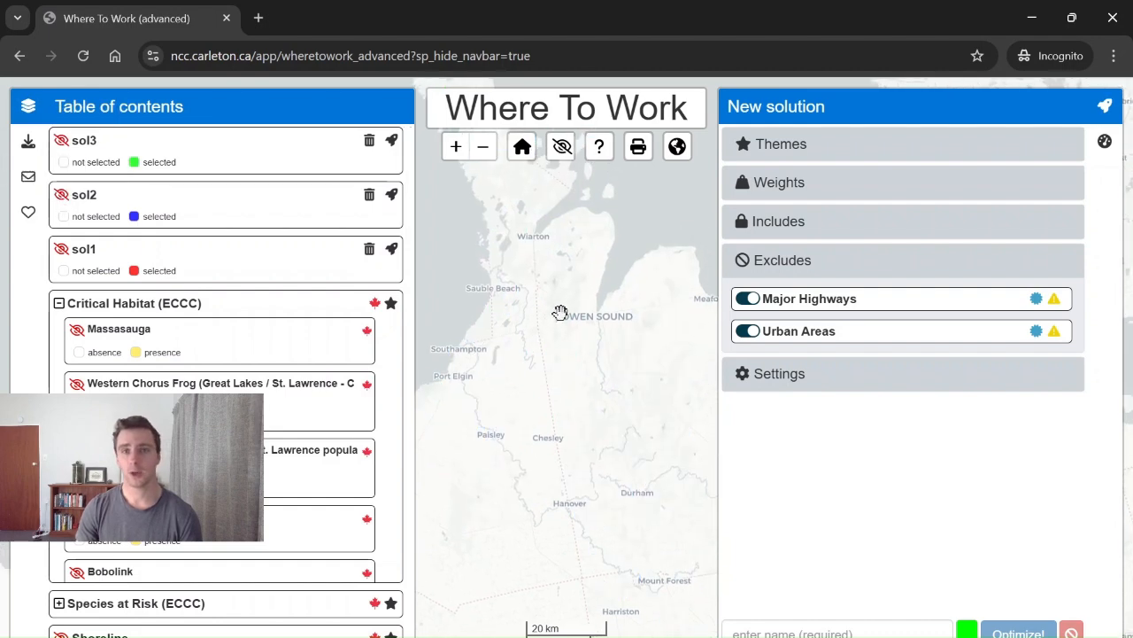
Step: Disable the Human footprint, Carbon storage and Carbon potential weights for the new solution
left_click(775, 183)
left_click(748, 303)
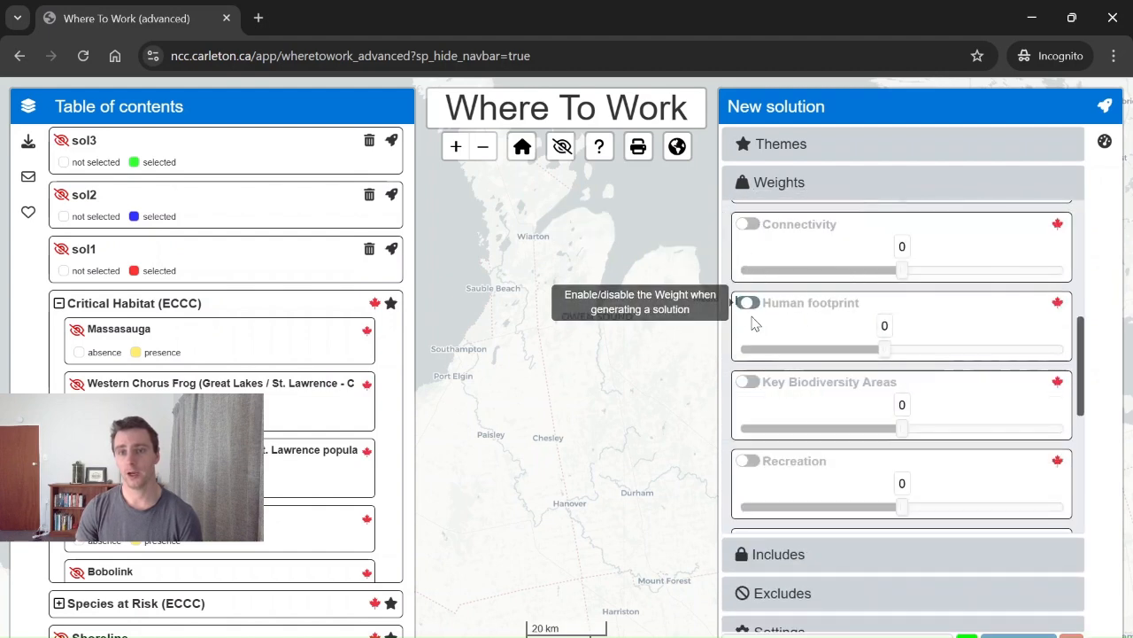
scroll(752, 324, "up", 5)
left_click(749, 300)
left_click(748, 221)
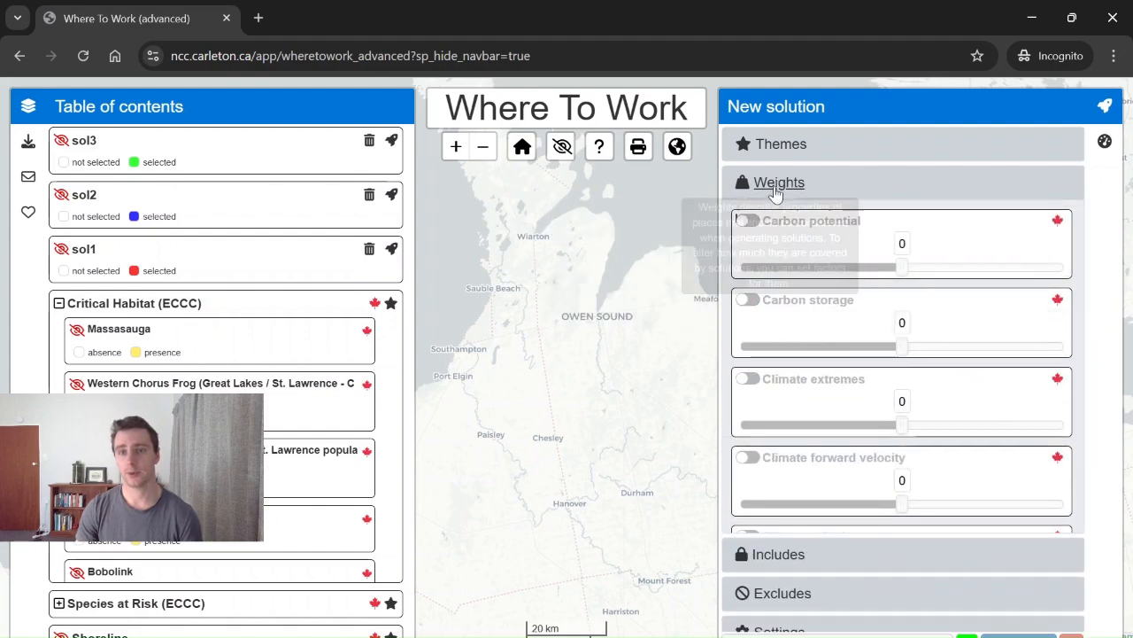
left_click(776, 186)
Step: Enable the total area budget for the new solution and set it to 10%
left_click(778, 299)
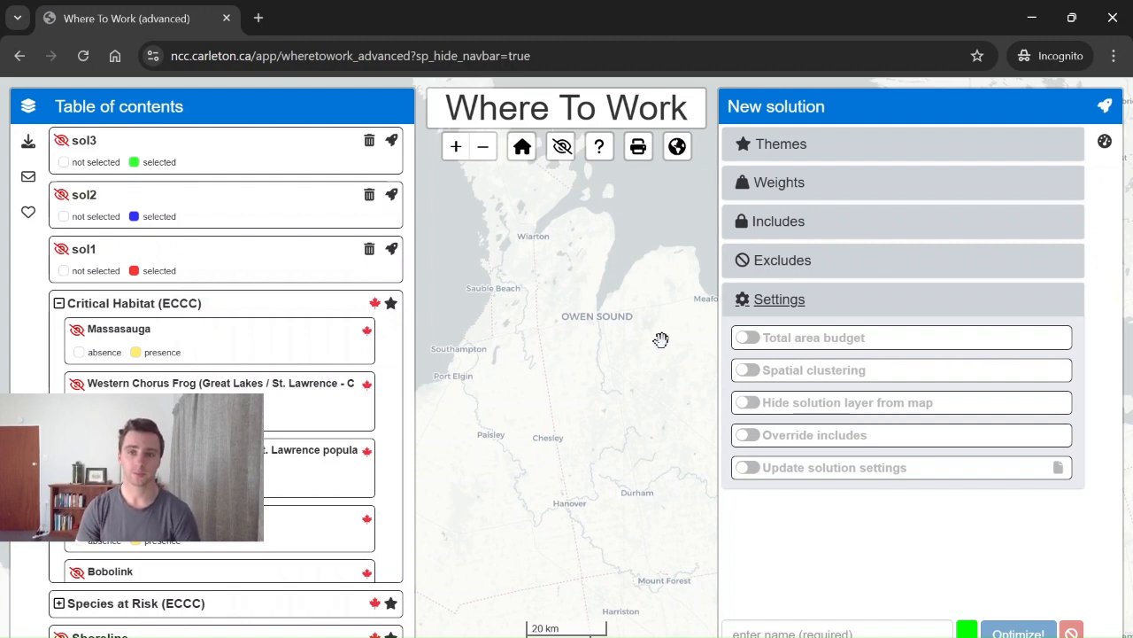
left_click(747, 340)
left_click_drag(742, 390, 770, 392)
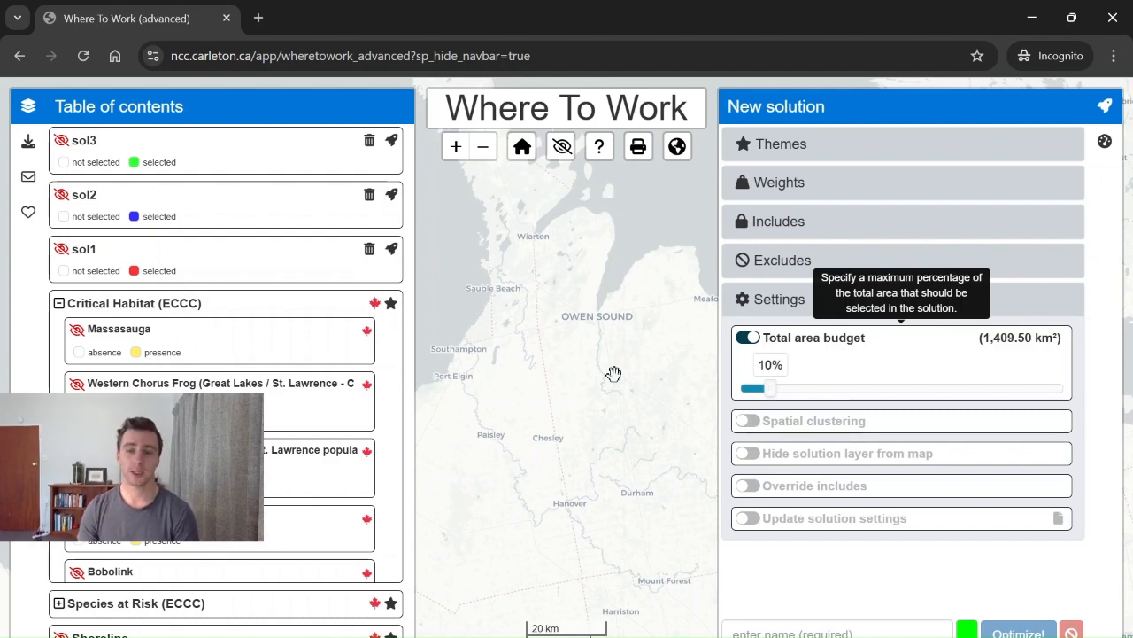
Step: Name the new solution sol4, give it a light purple color, and run the optimization
left_click(900, 633)
type("sol4")
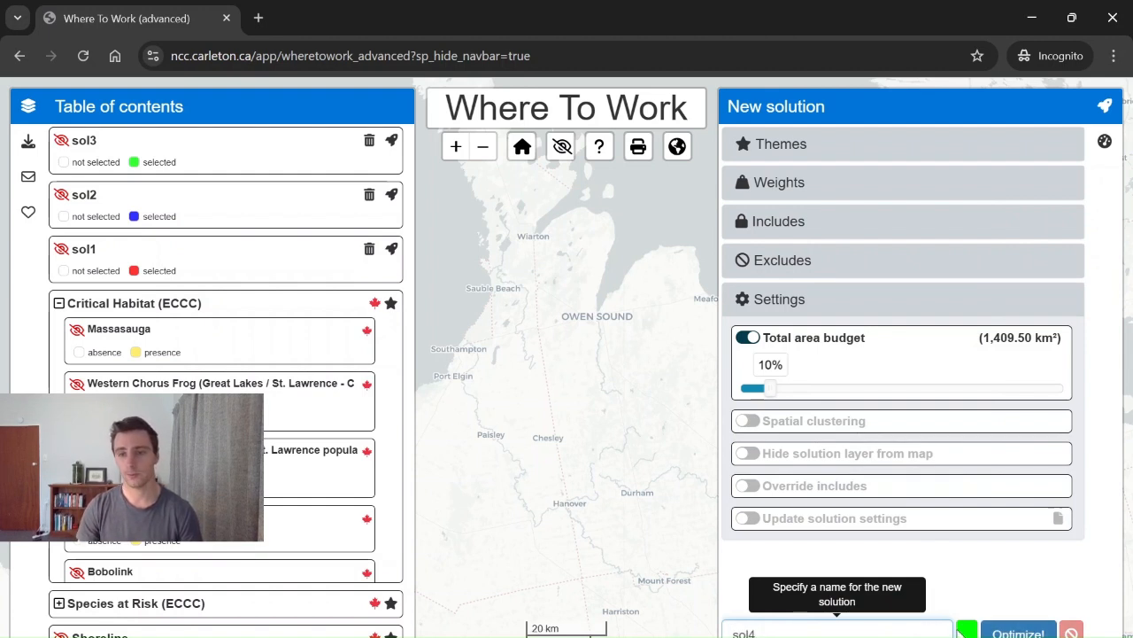
left_click(965, 631)
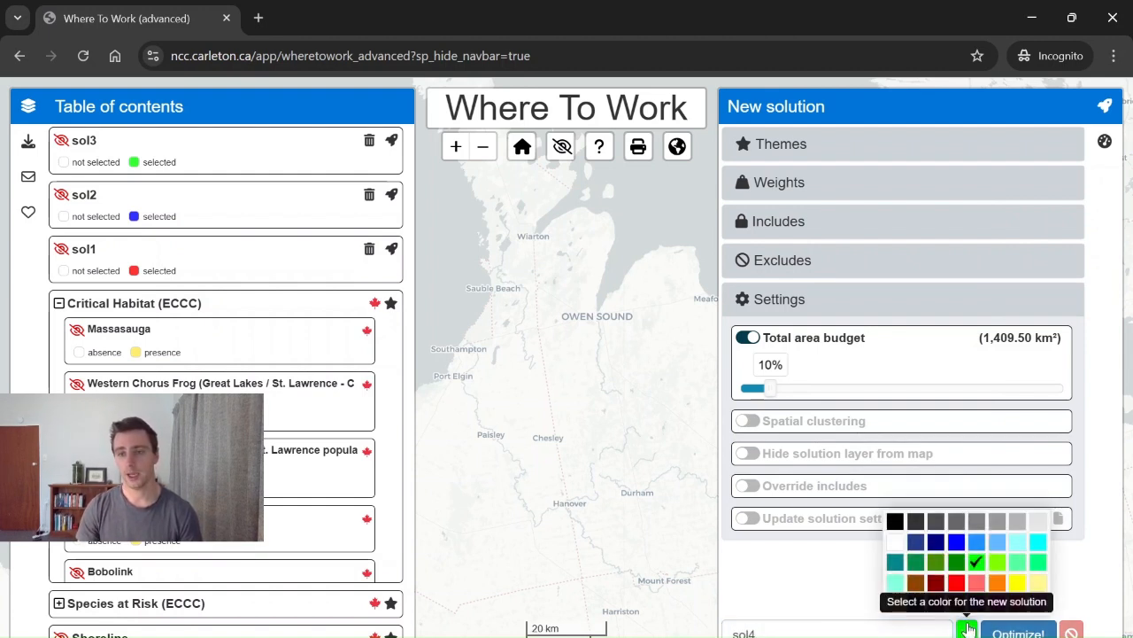
left_click(1038, 602)
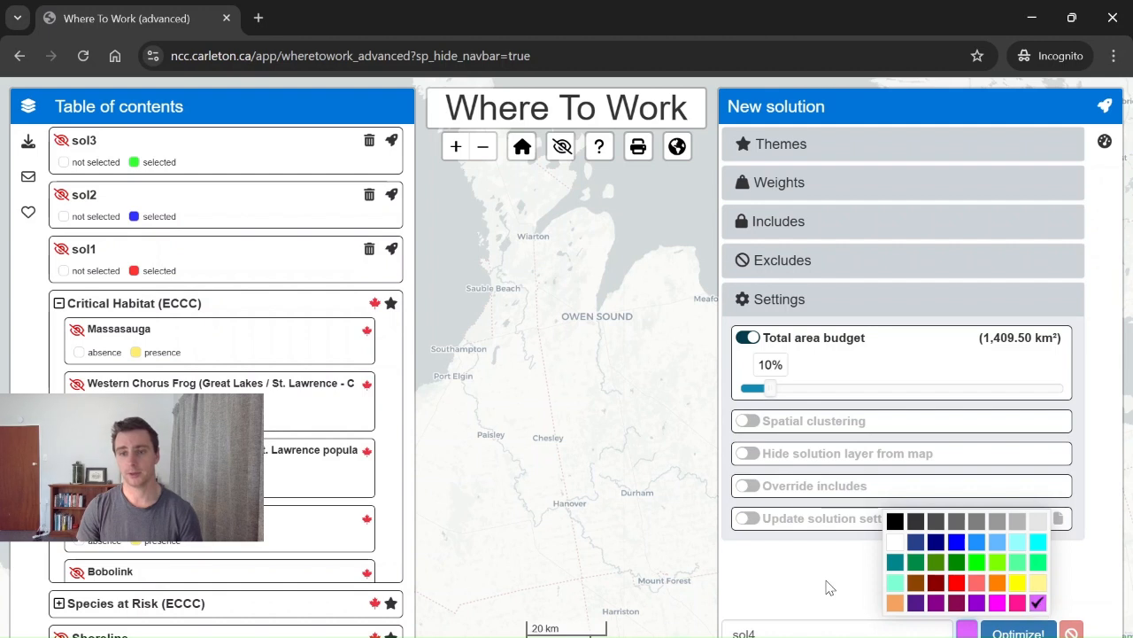
left_click(827, 587)
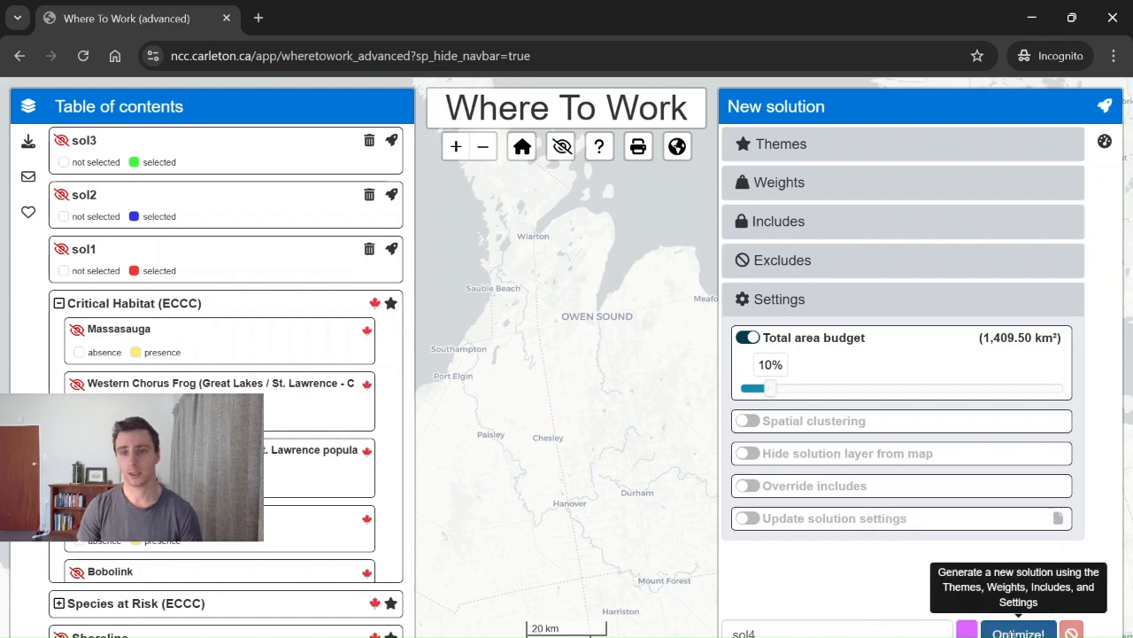
left_click(1011, 632)
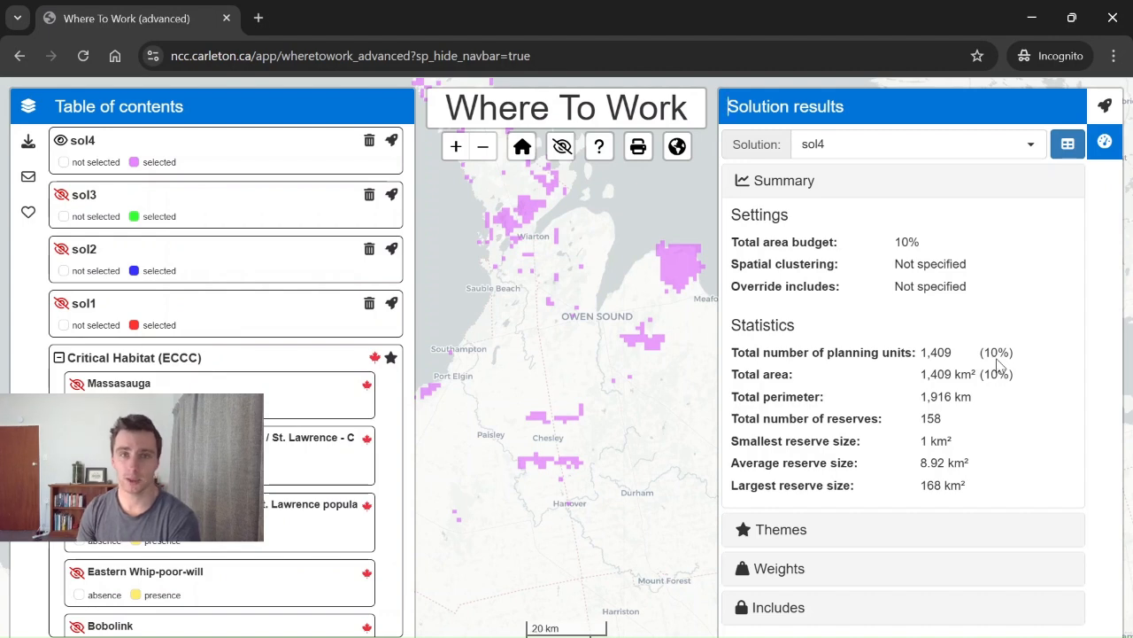
Step: Examine the sol4 theme charts for how the includes and solution compare with the goals
left_click(783, 528)
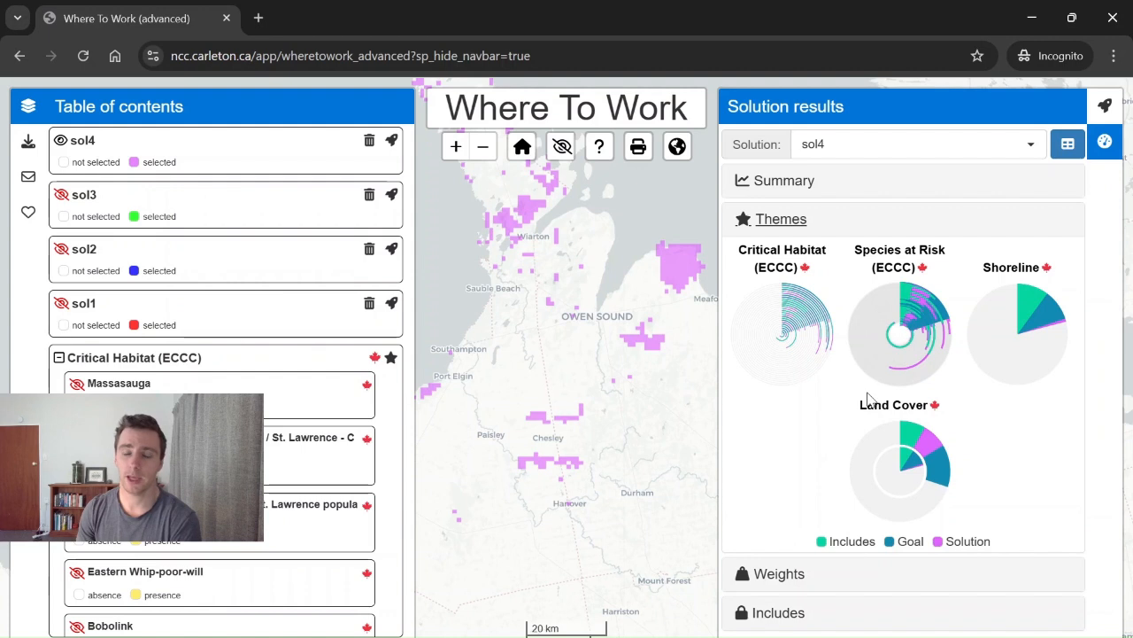
mouse_move(875, 339)
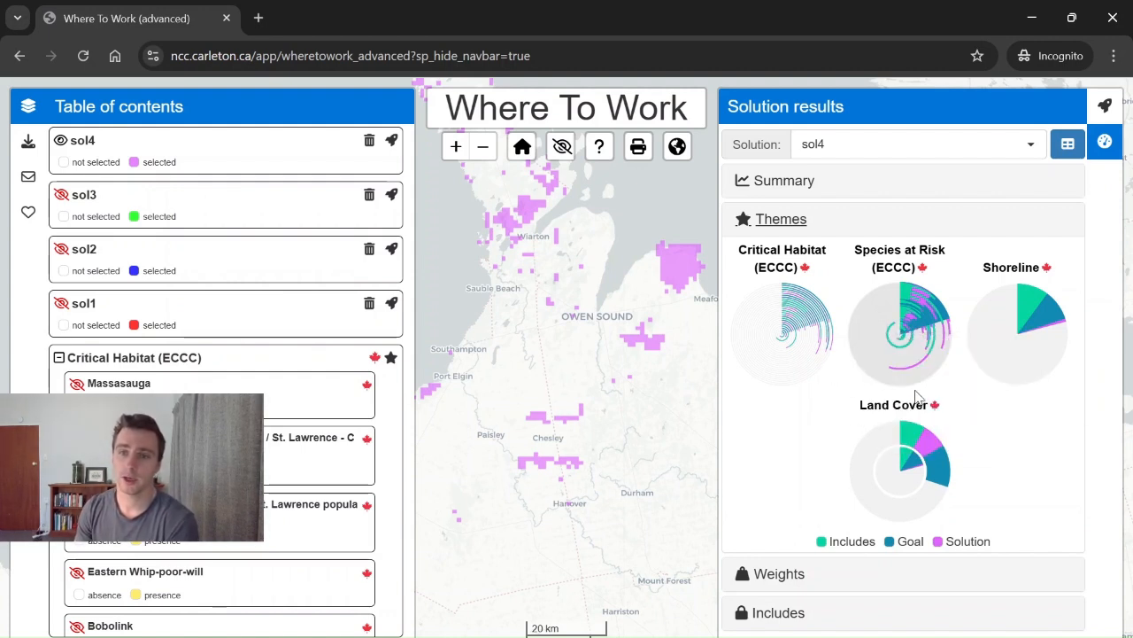
mouse_move(921, 432)
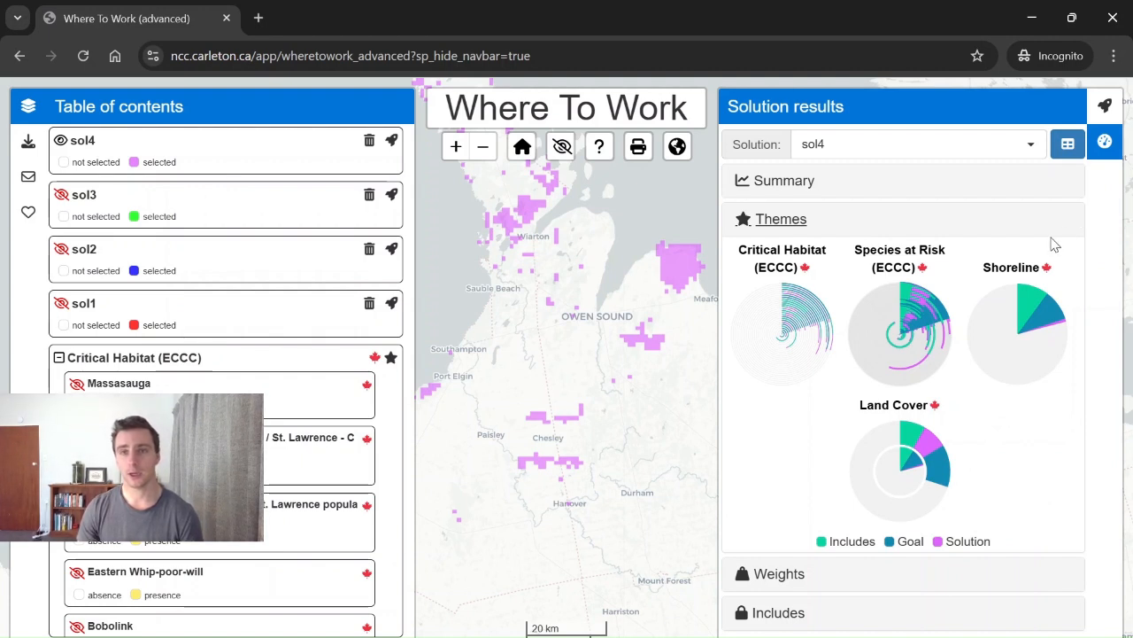
Step: Open the detailed results table for sol4 and look through its summary records
left_click(1070, 149)
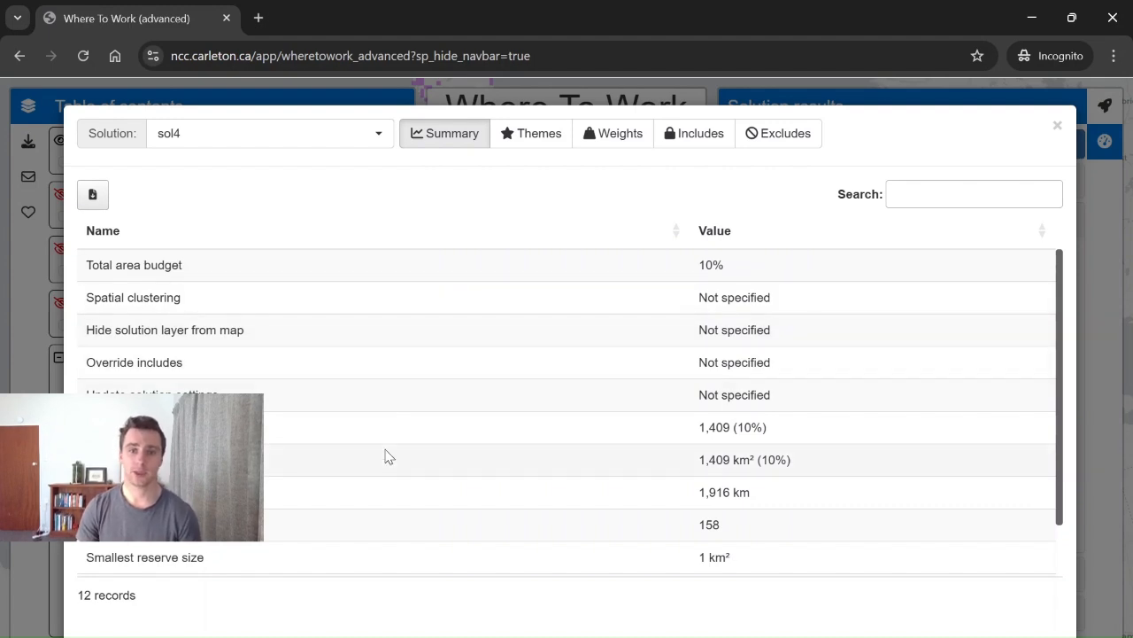
scroll(385, 456, "down", 2)
scroll(399, 398, "up", 2)
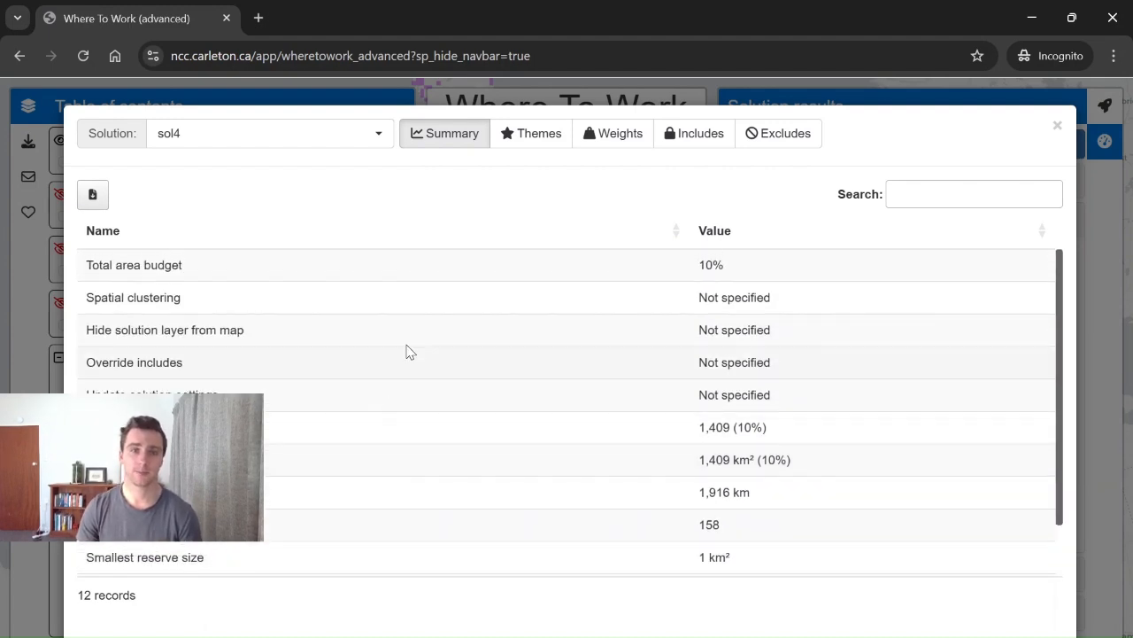
Step: Show the sol4 theme table and compare goal and solution percentages with the met status for the third Critical Habitat feature
left_click(530, 155)
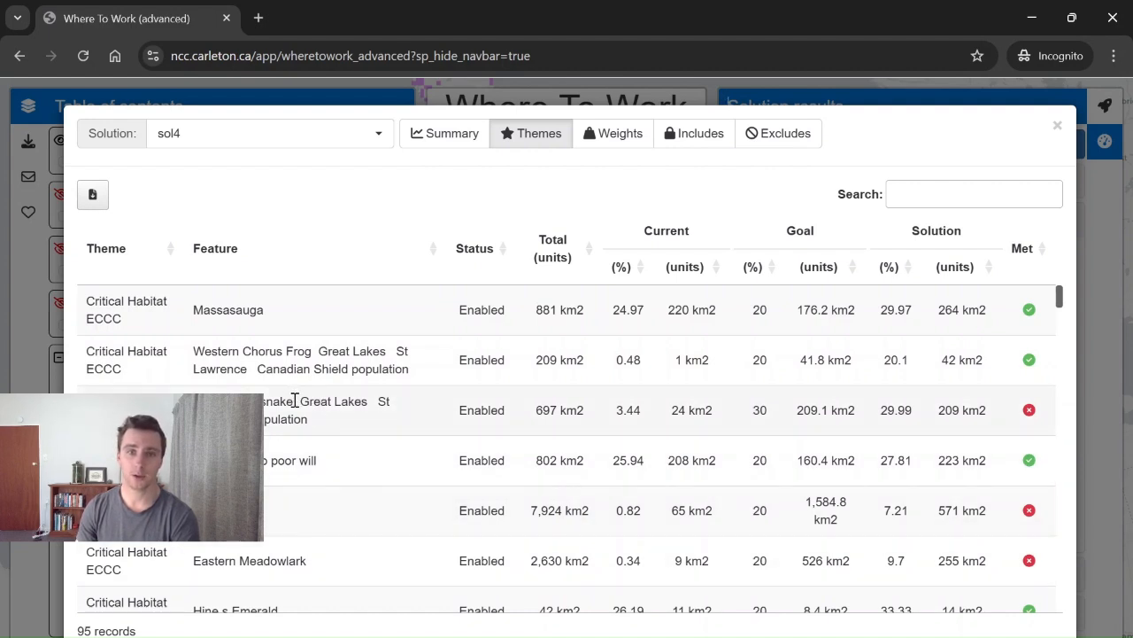
double_click(755, 410)
left_click(773, 422)
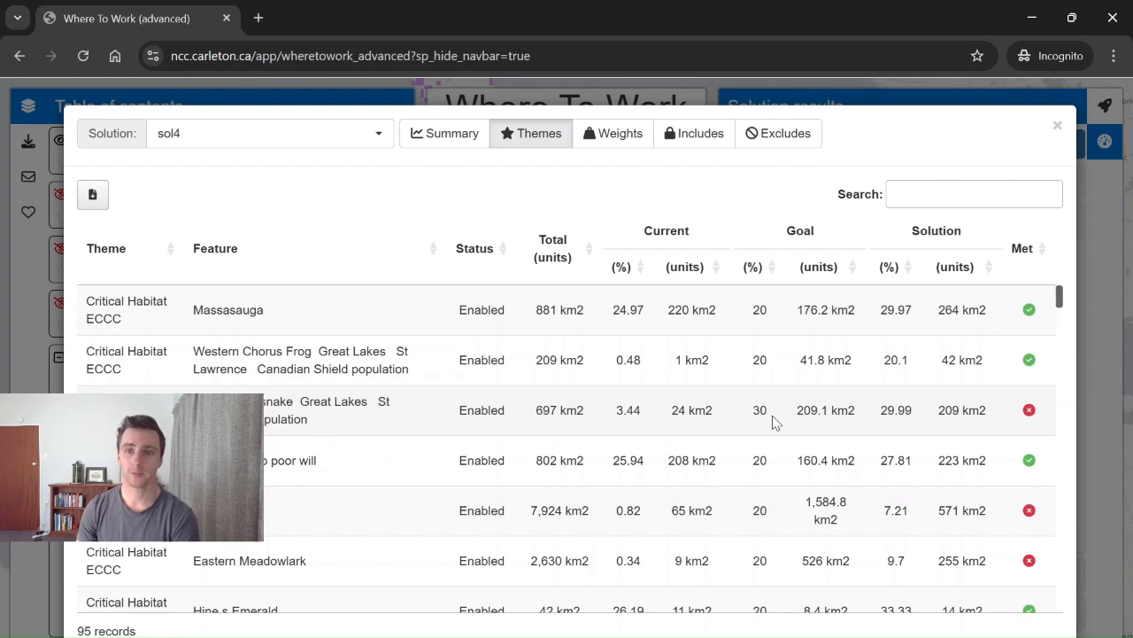
left_click_drag(880, 412, 914, 409)
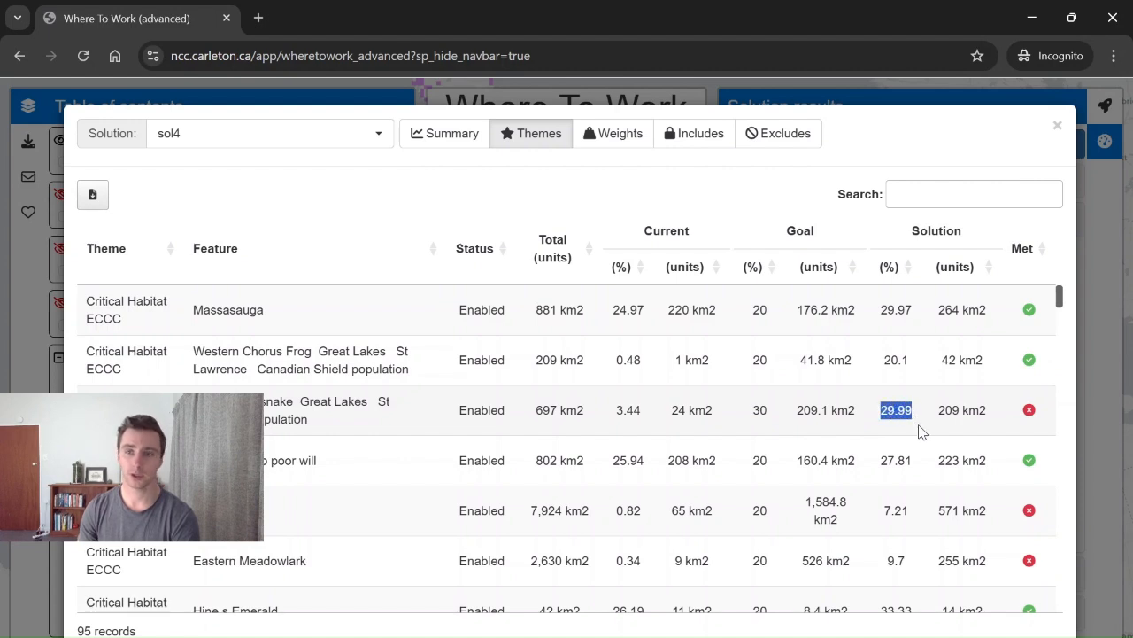
left_click(1014, 424)
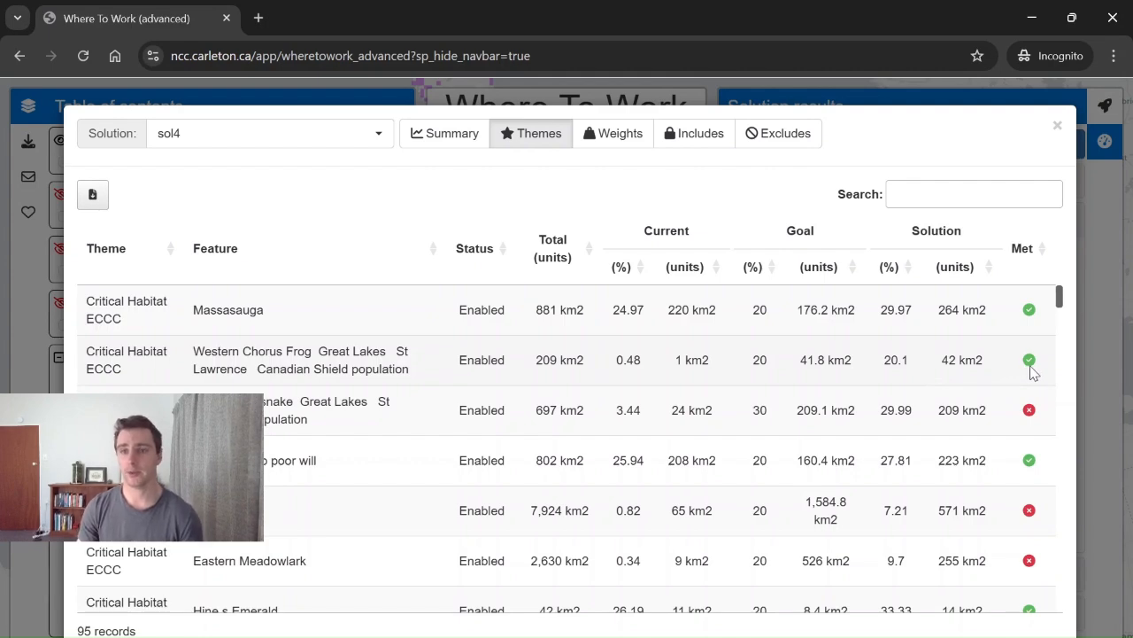
Step: Review the weights, includes and excludes tables for sol4, recheck the includes, and close the detailed results
mouse_move(1058, 298)
left_mouse_down()
mouse_move(1060, 576)
mouse_move(1060, 298)
left_mouse_up()
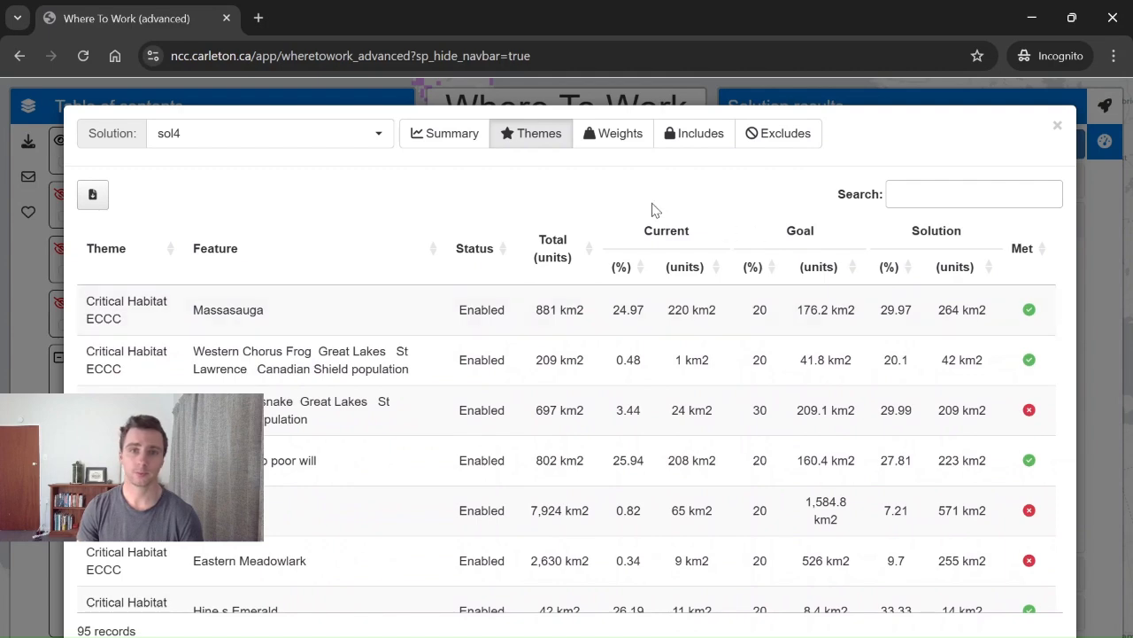
left_click(616, 137)
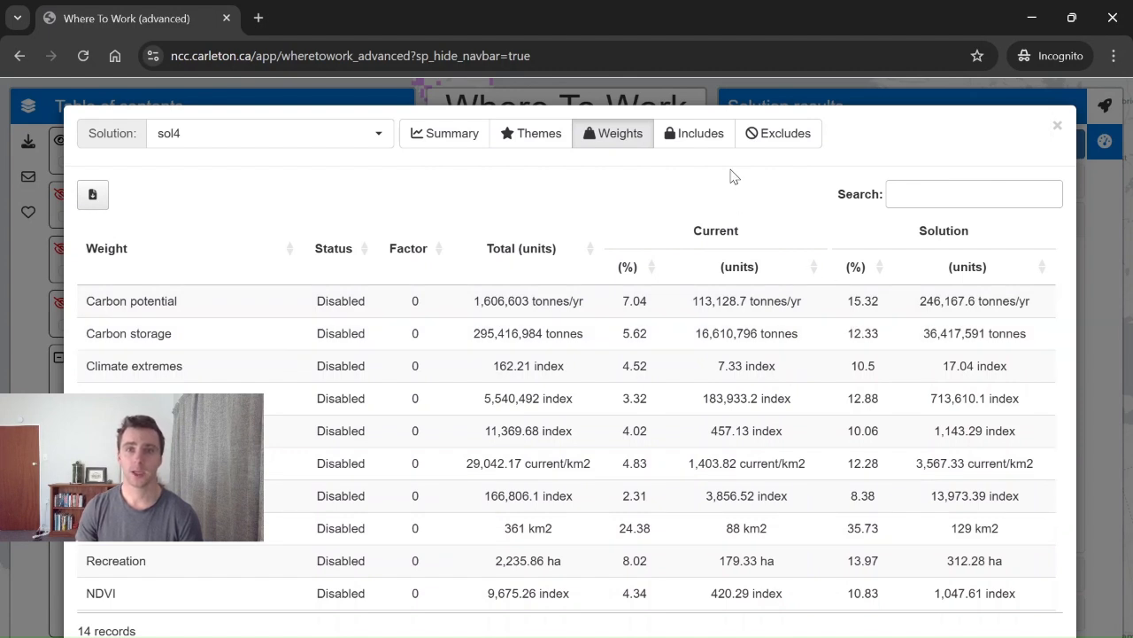
left_click(717, 142)
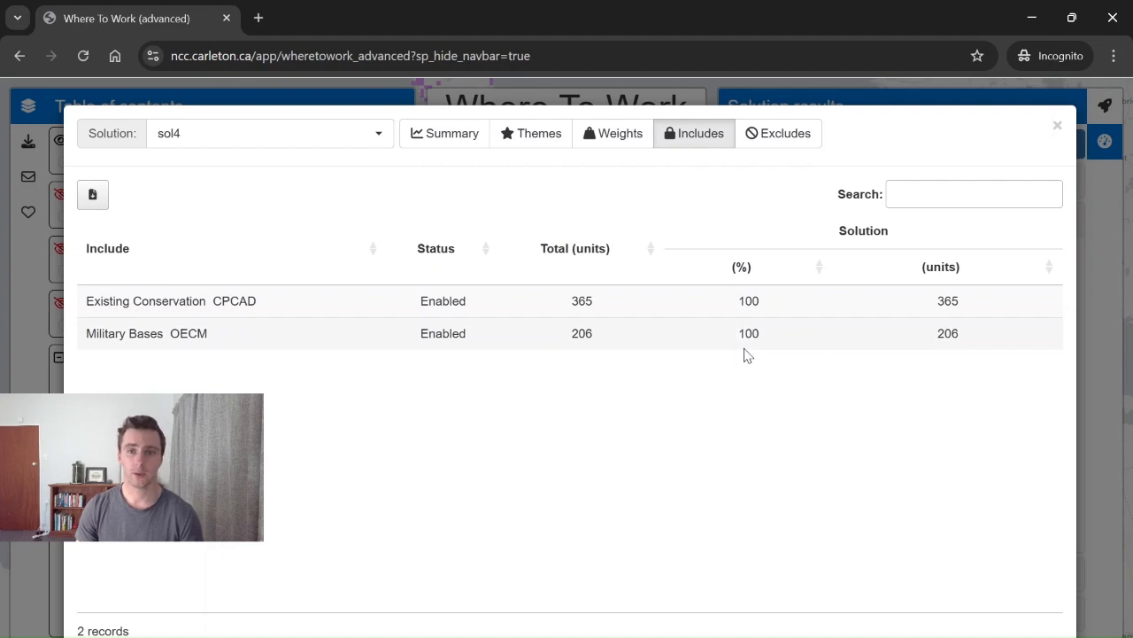
left_click(786, 144)
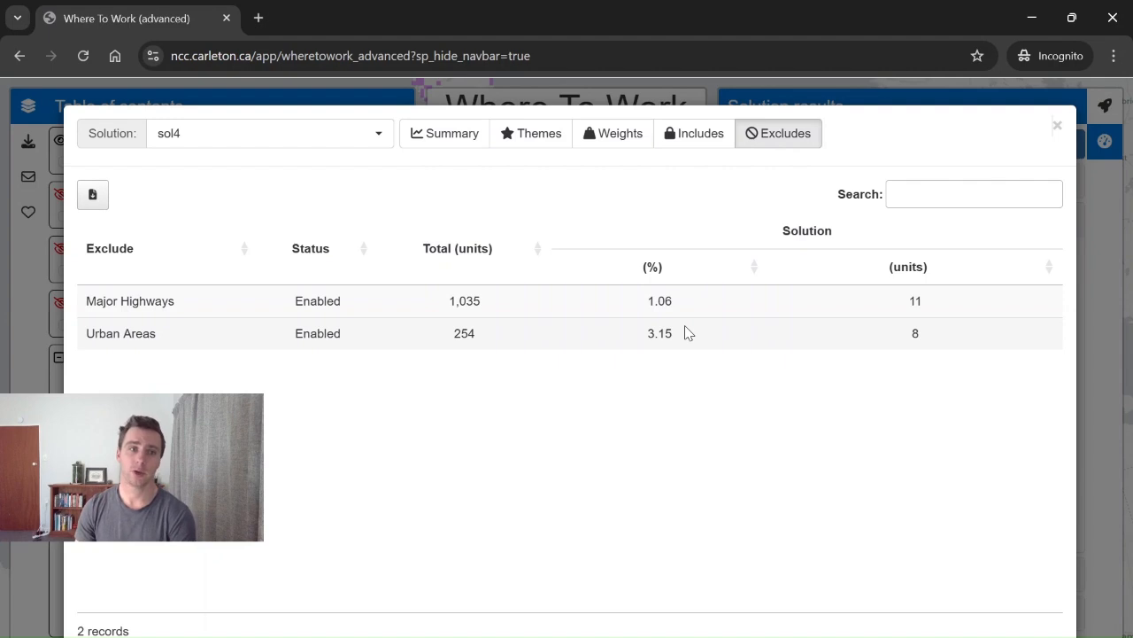
left_click(706, 141)
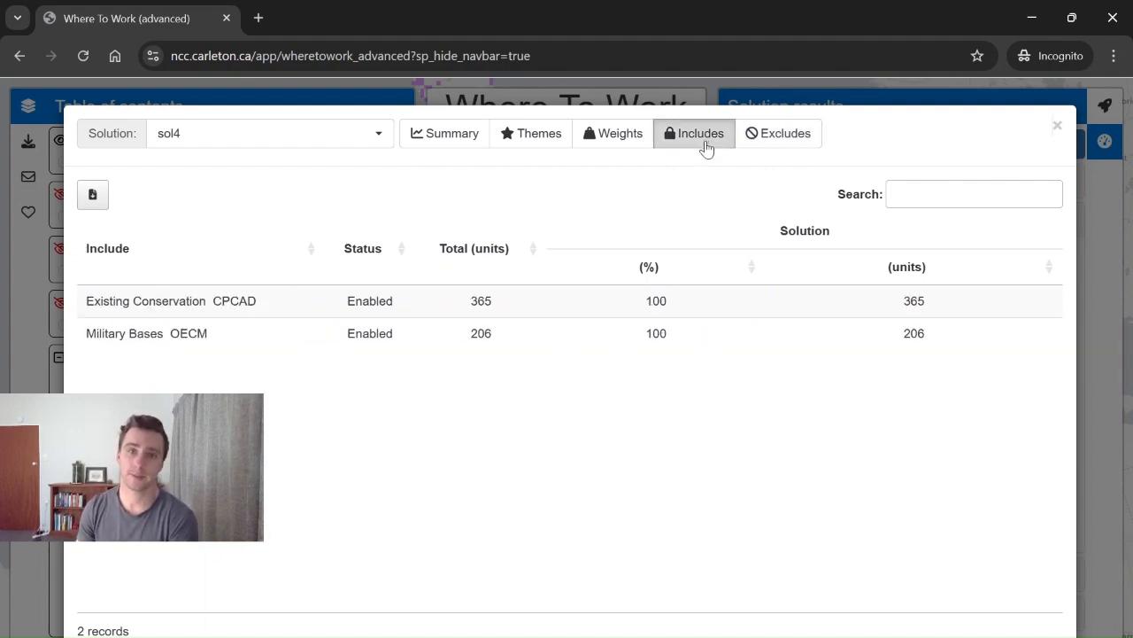
left_click(1055, 129)
Step: Clear the solution sidebar from the map and show the sol3, sol2 and sol1 layers together with sol4
left_click(1101, 115)
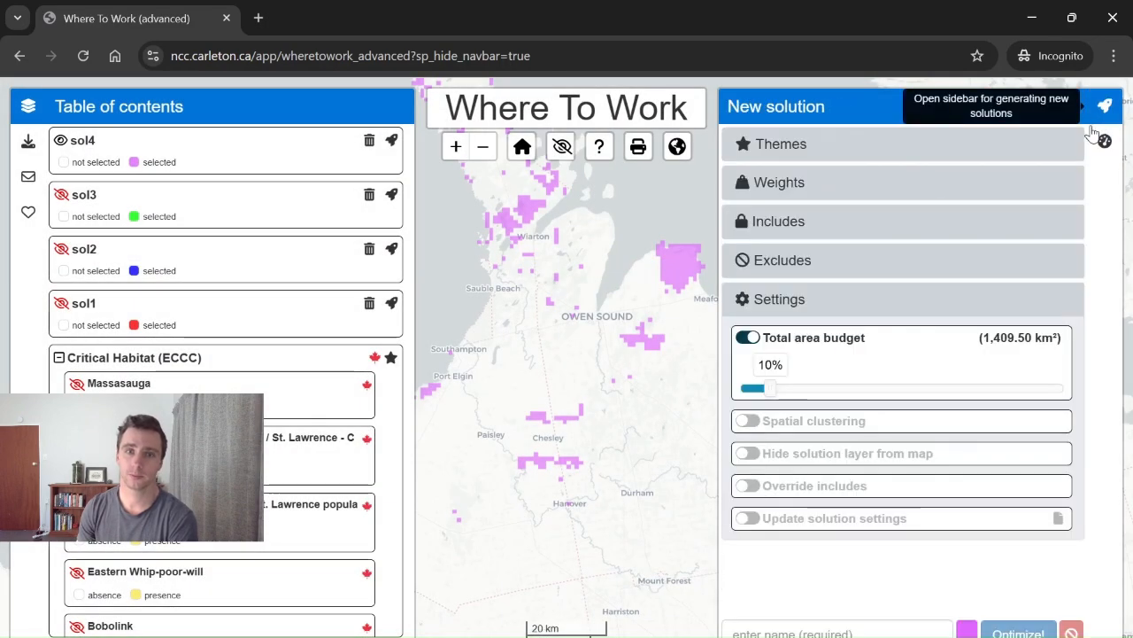
left_click(1105, 106)
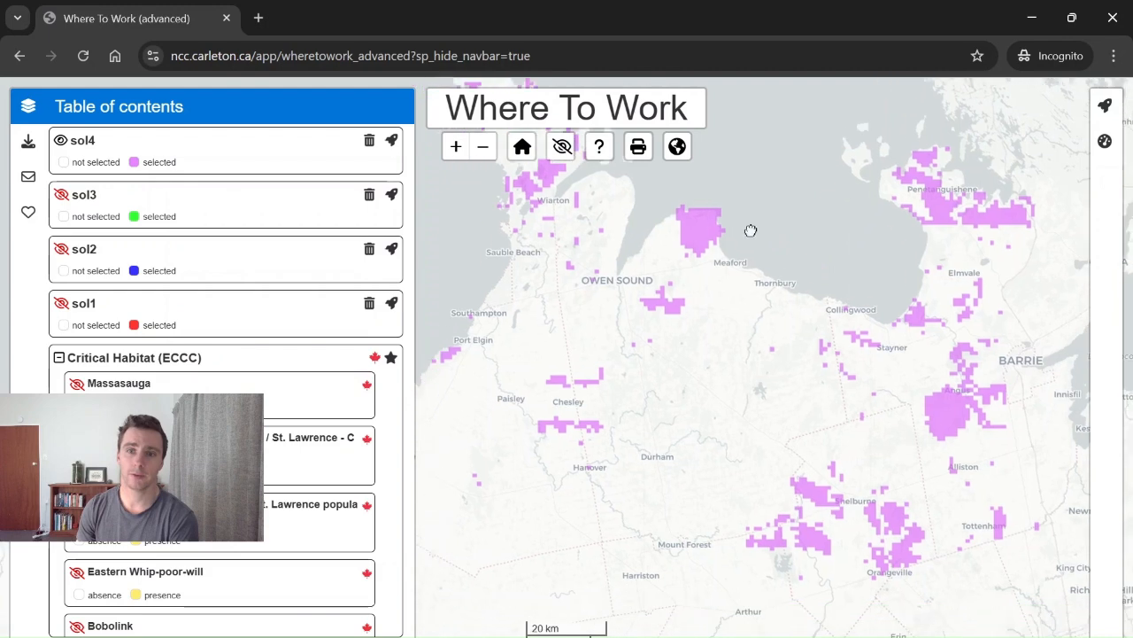
left_click(62, 196)
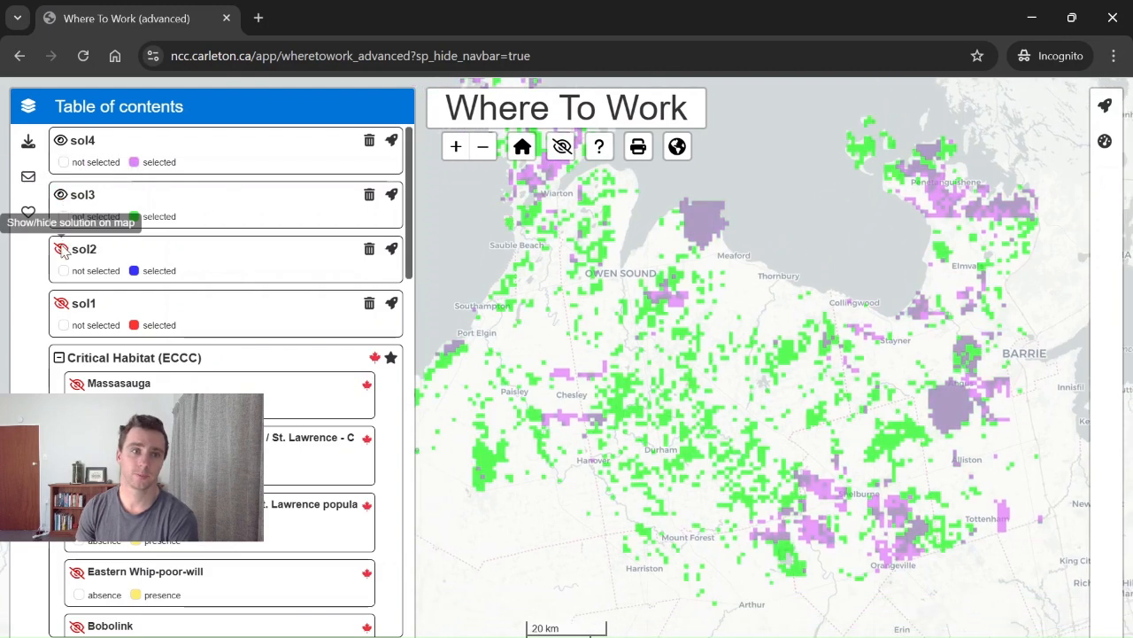
left_click(62, 250)
left_click(60, 304)
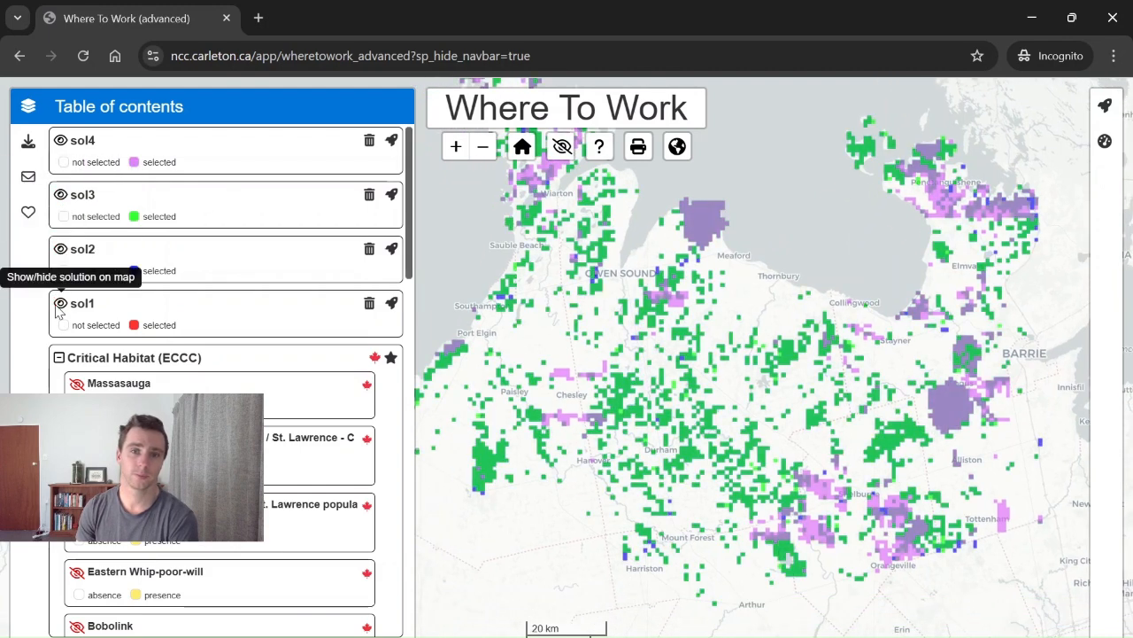
Step: Examine where the four overlaid solutions overlap and differ across the map, from the northern peninsula to the area around Barrie
left_click_drag(518, 320, 546, 492)
left_click_drag(578, 332, 603, 319)
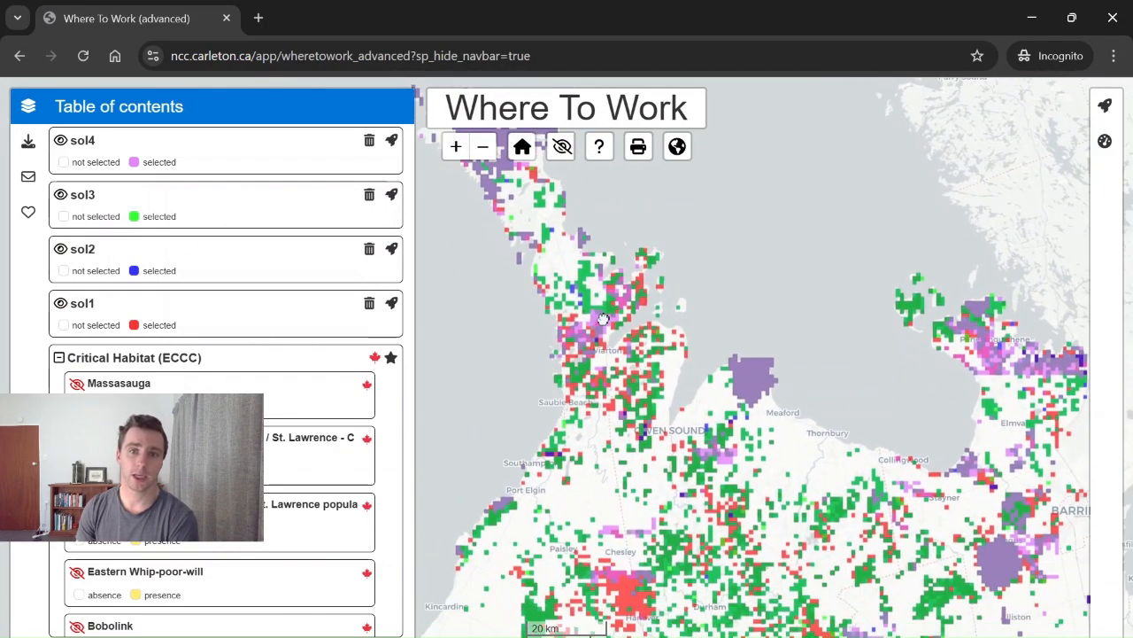
scroll(603, 319, "down", 1)
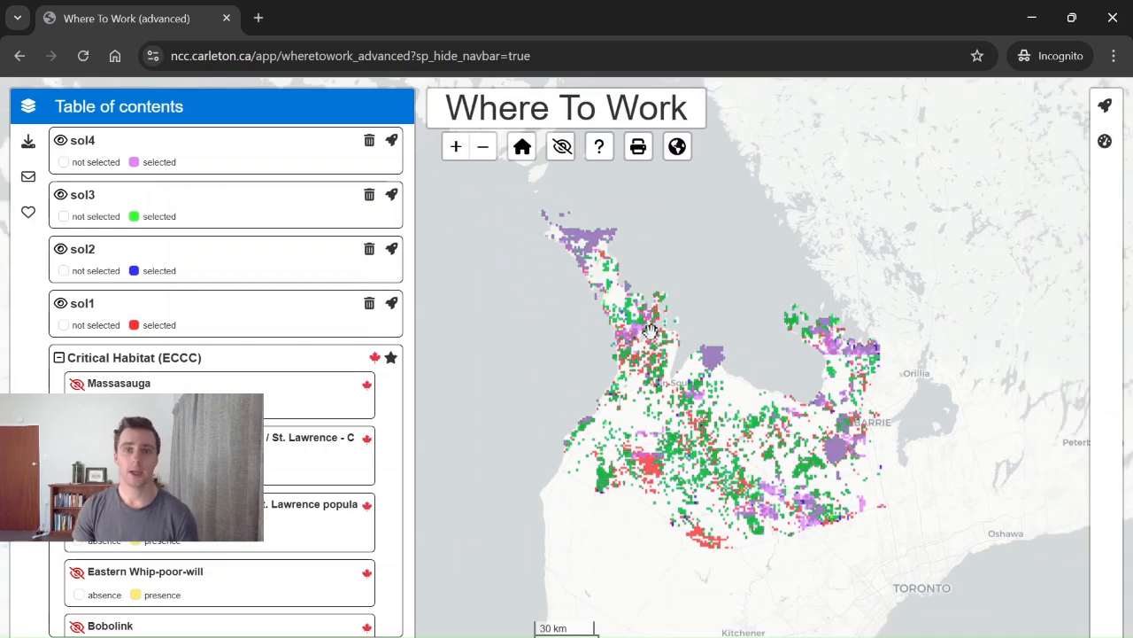
scroll(645, 327, "up", 1)
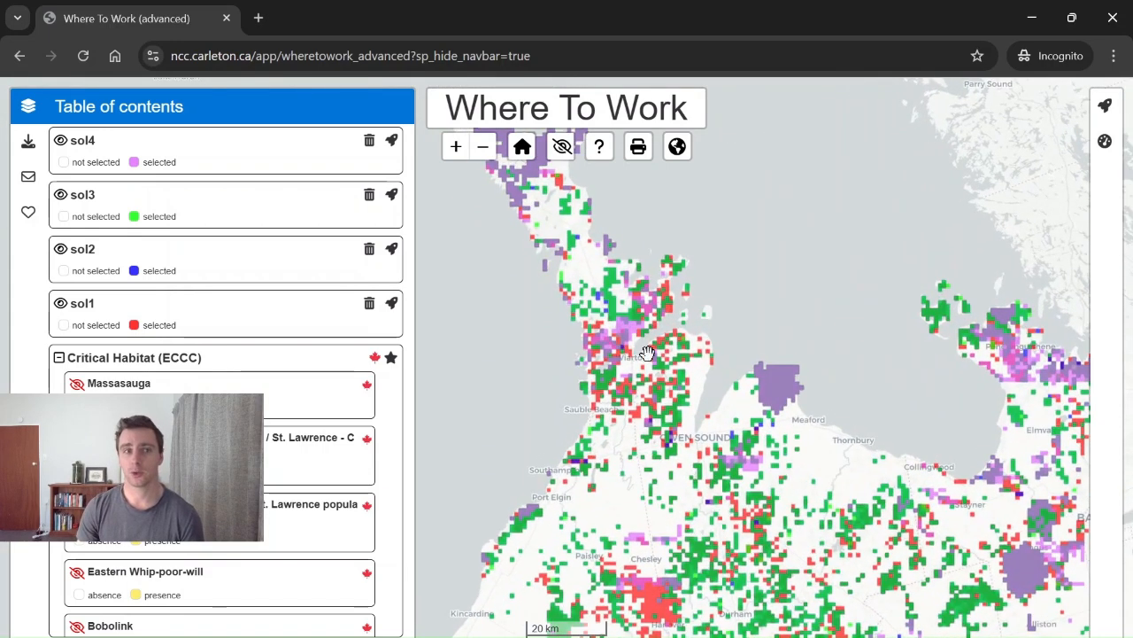
left_click_drag(648, 352, 628, 302)
left_click_drag(571, 189, 617, 290)
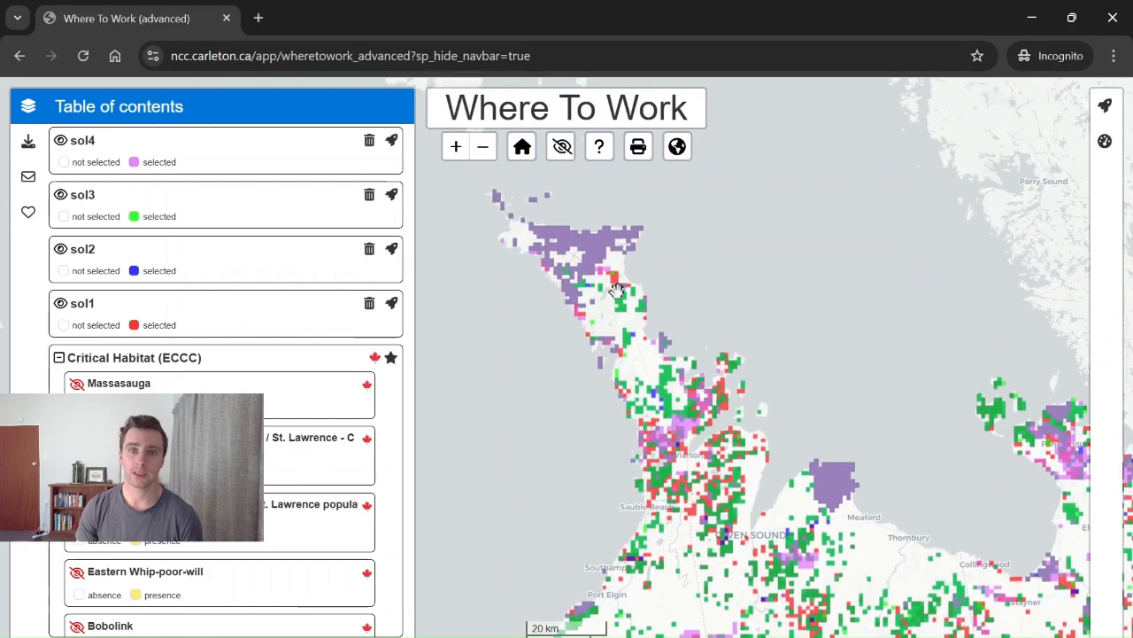
left_click_drag(855, 435, 713, 343)
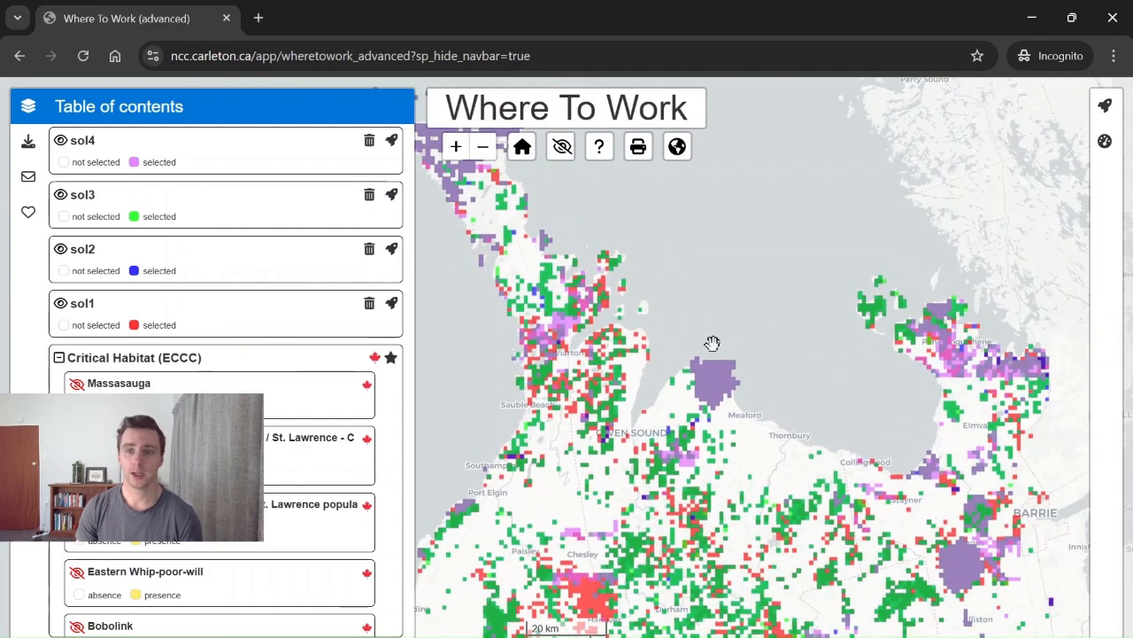
left_click_drag(812, 526, 718, 321)
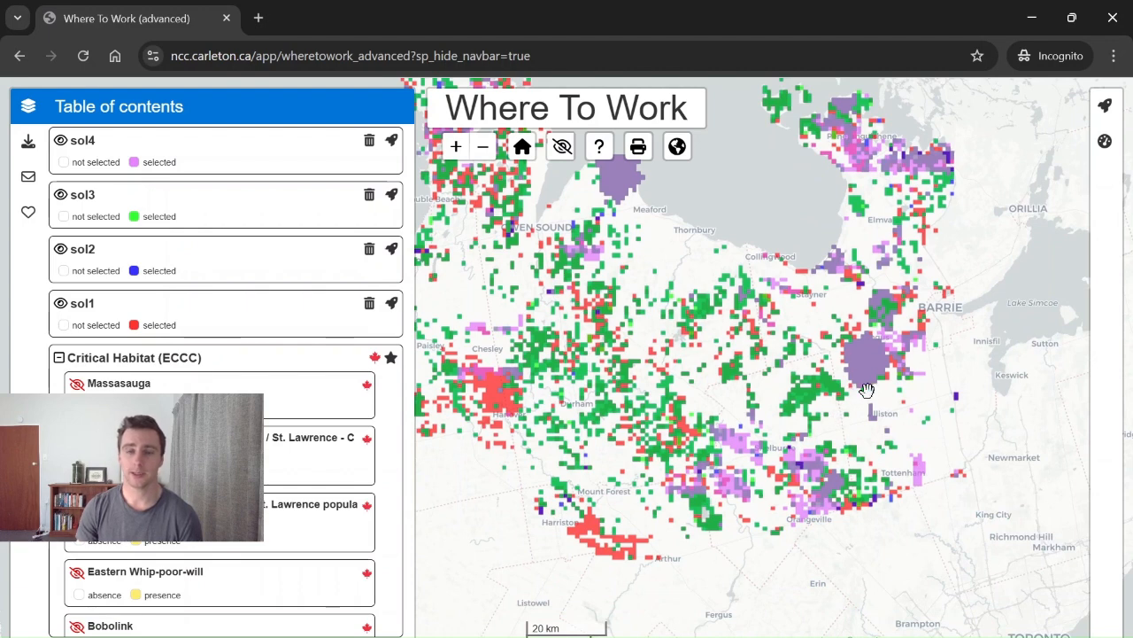
left_click_drag(828, 338, 948, 443)
left_click_drag(823, 378, 773, 412)
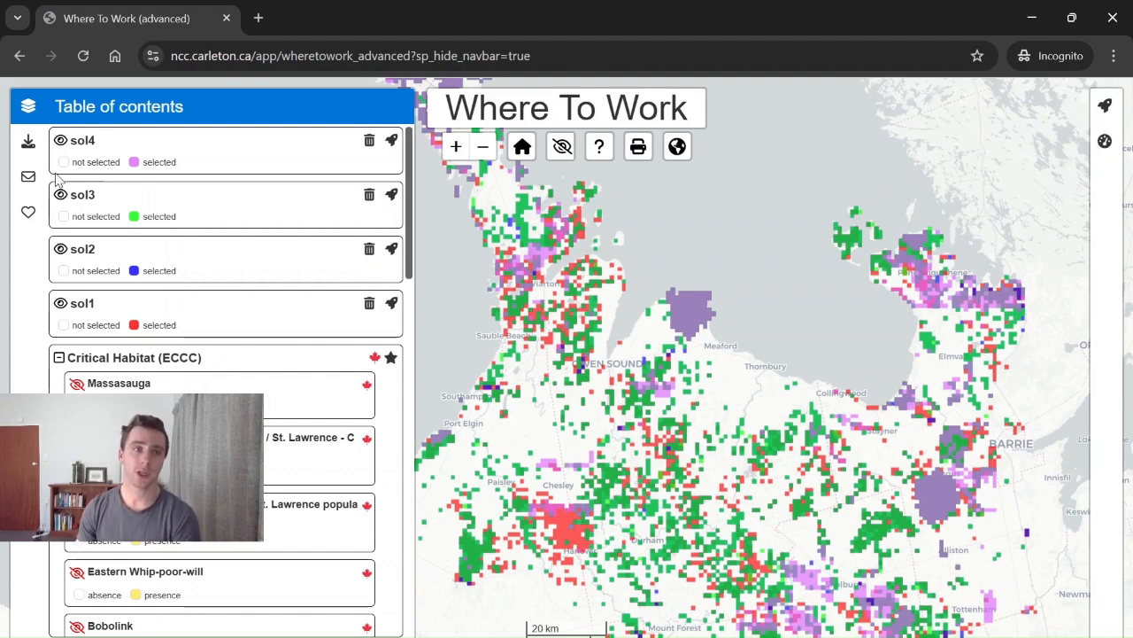
Step: Choose Massasauga and the solutions sol1, sol3, sol2 and sol4 as the data to download
left_click(28, 141)
left_click(264, 163)
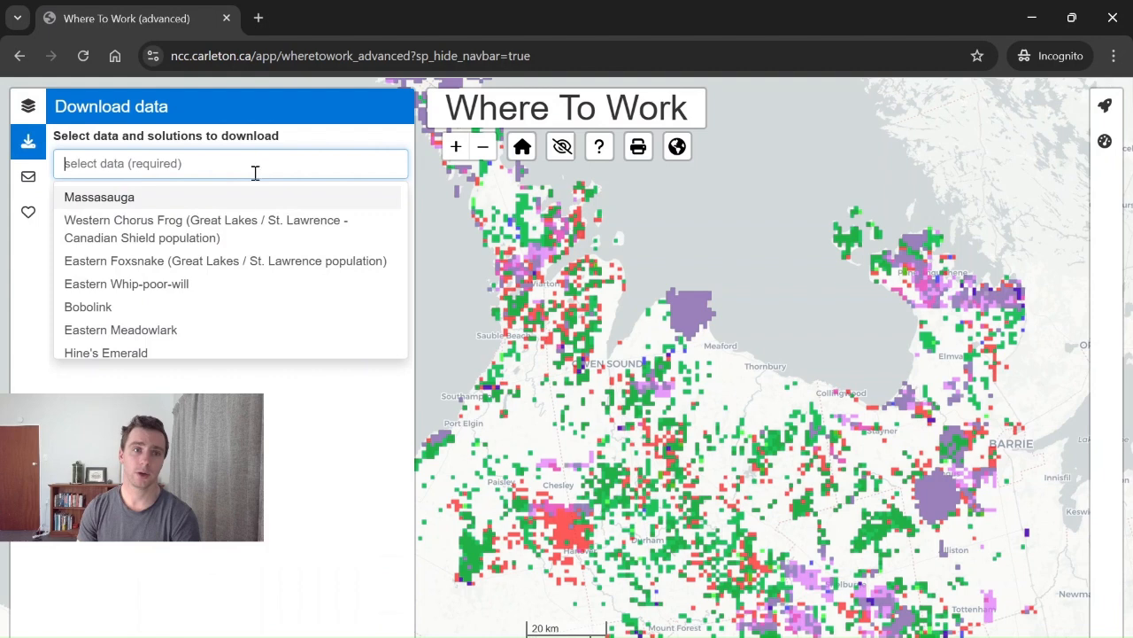
left_click(298, 203)
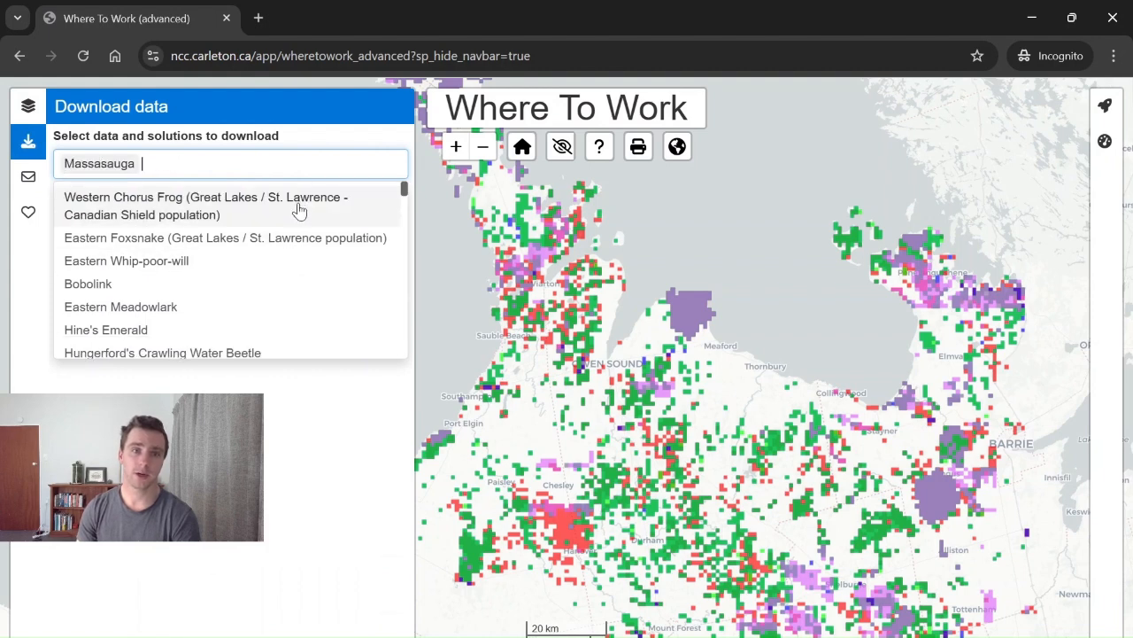
left_click_drag(406, 191, 404, 347)
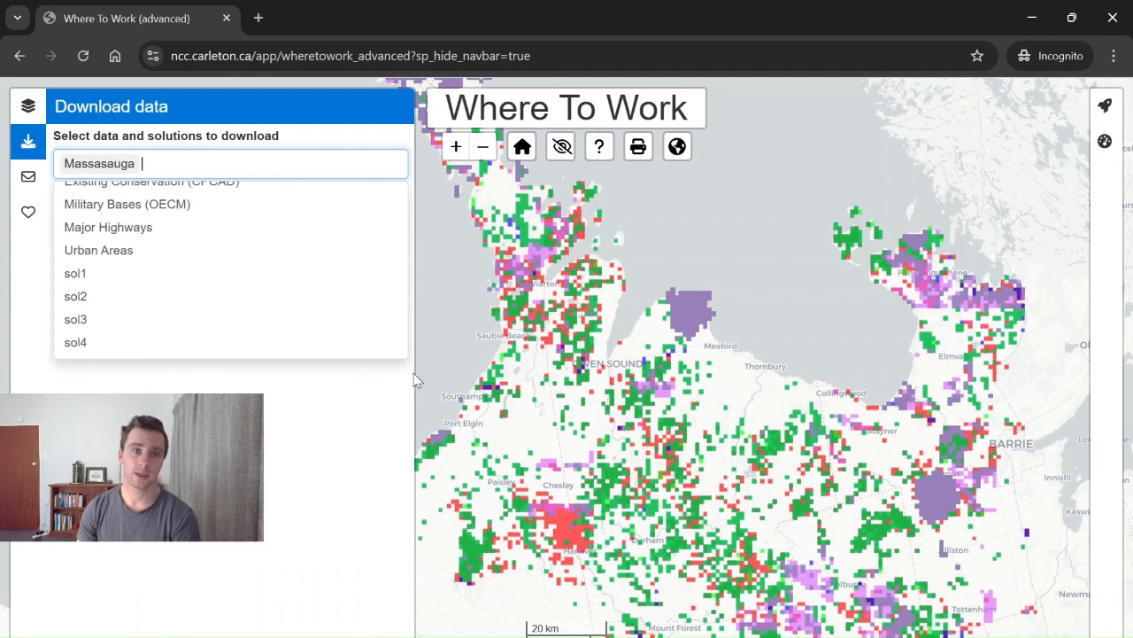
left_click(241, 273)
scroll(245, 333, "down", 1)
left_click(238, 320)
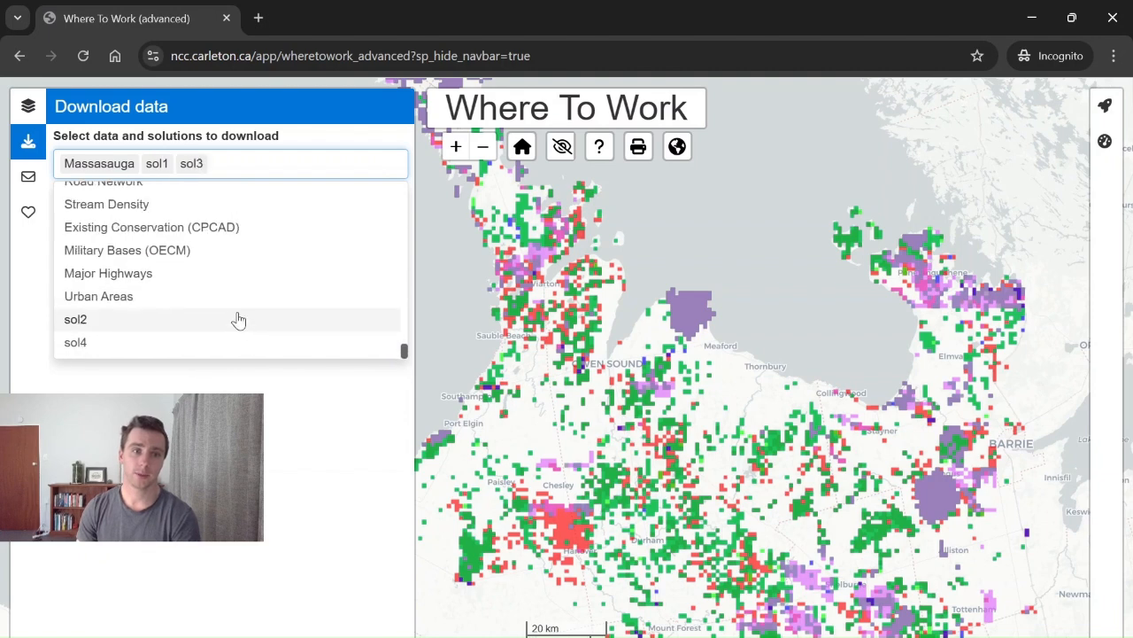
left_click(236, 320)
left_click(246, 345)
left_click(302, 390)
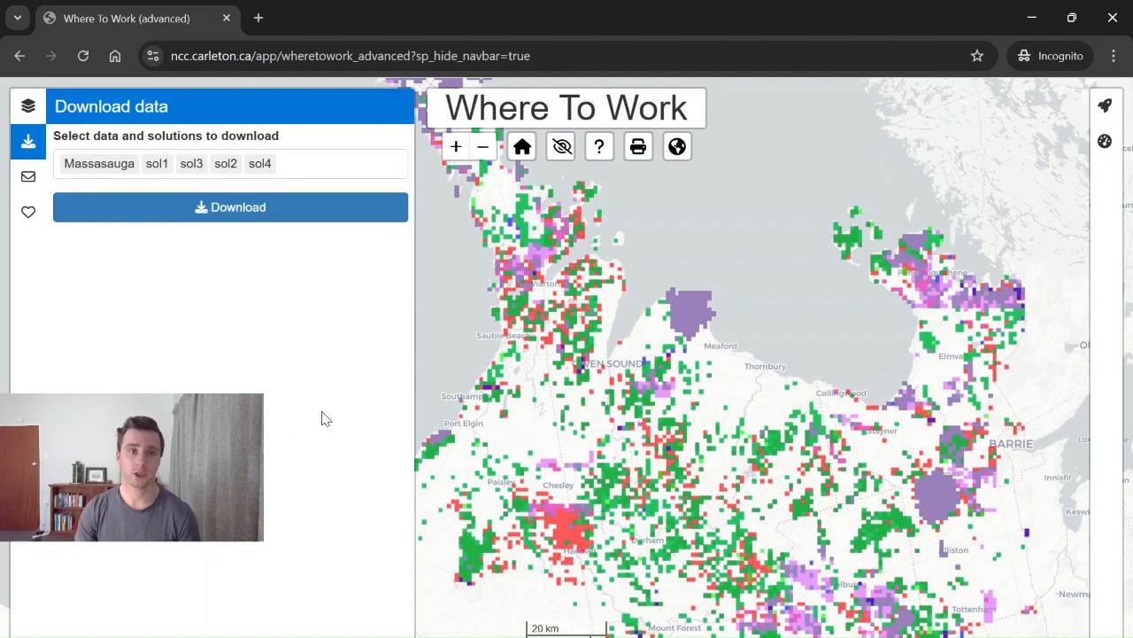
left_click(1108, 105)
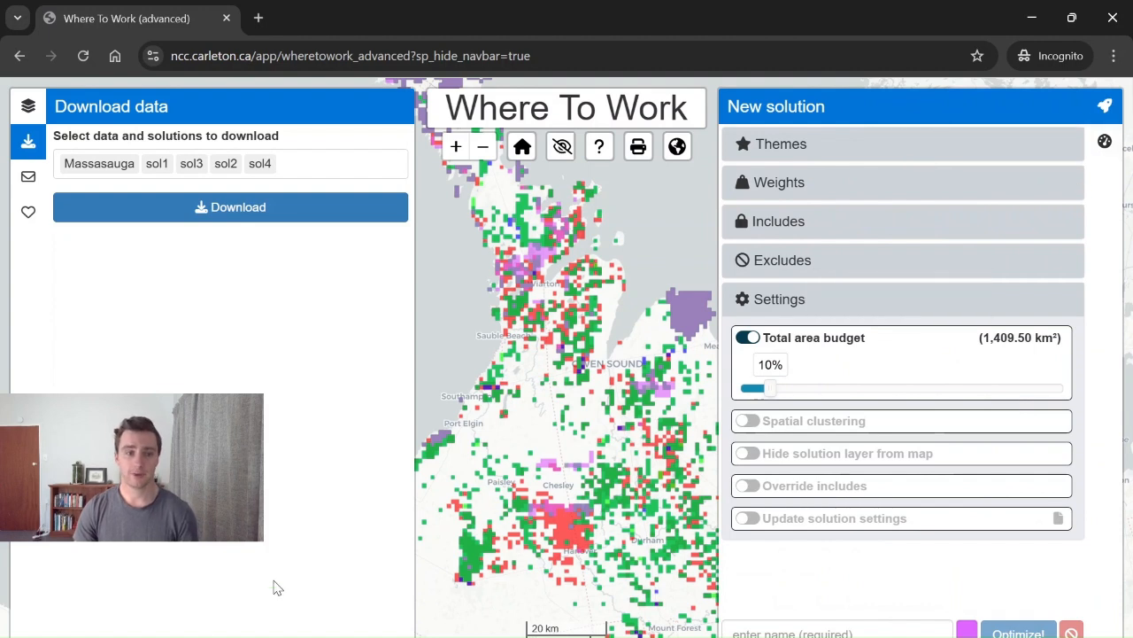
left_click(127, 612)
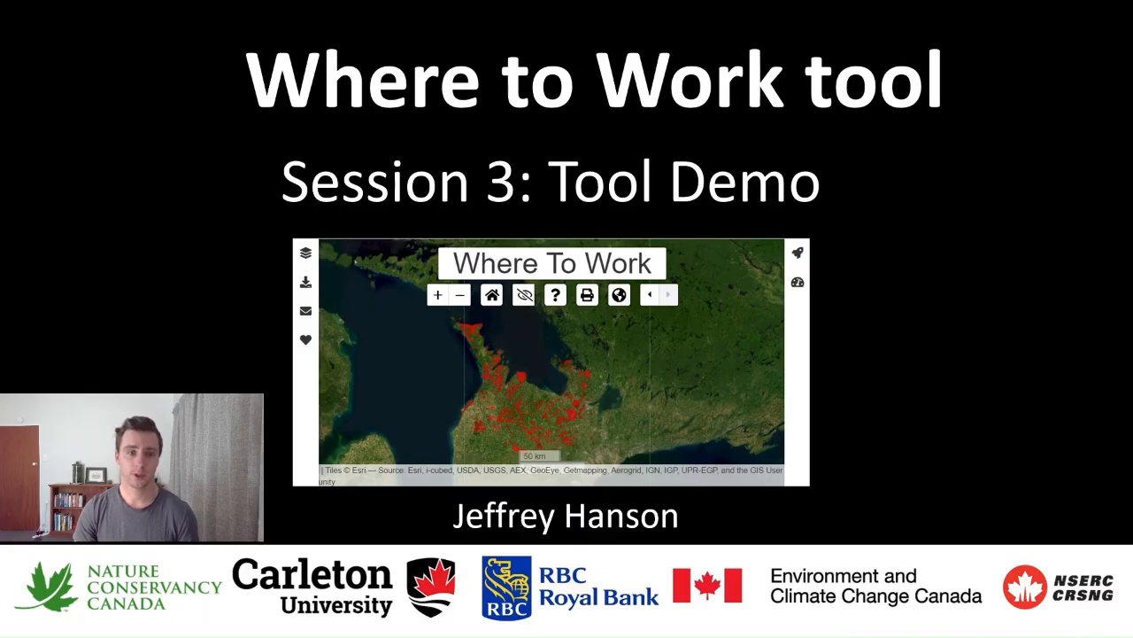
left_click(326, 556)
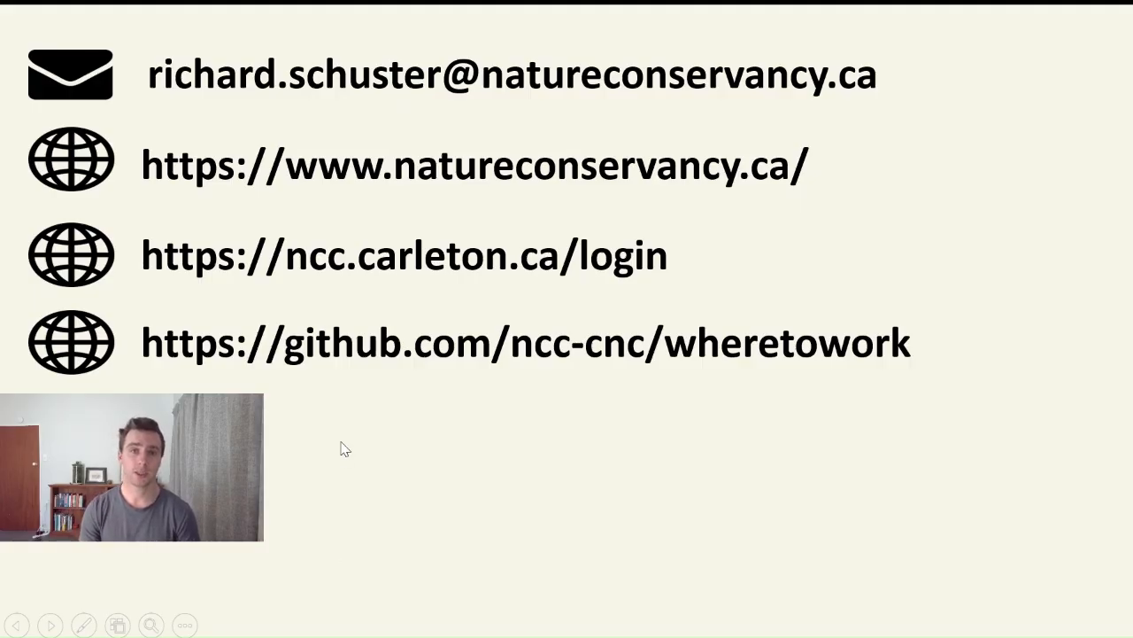